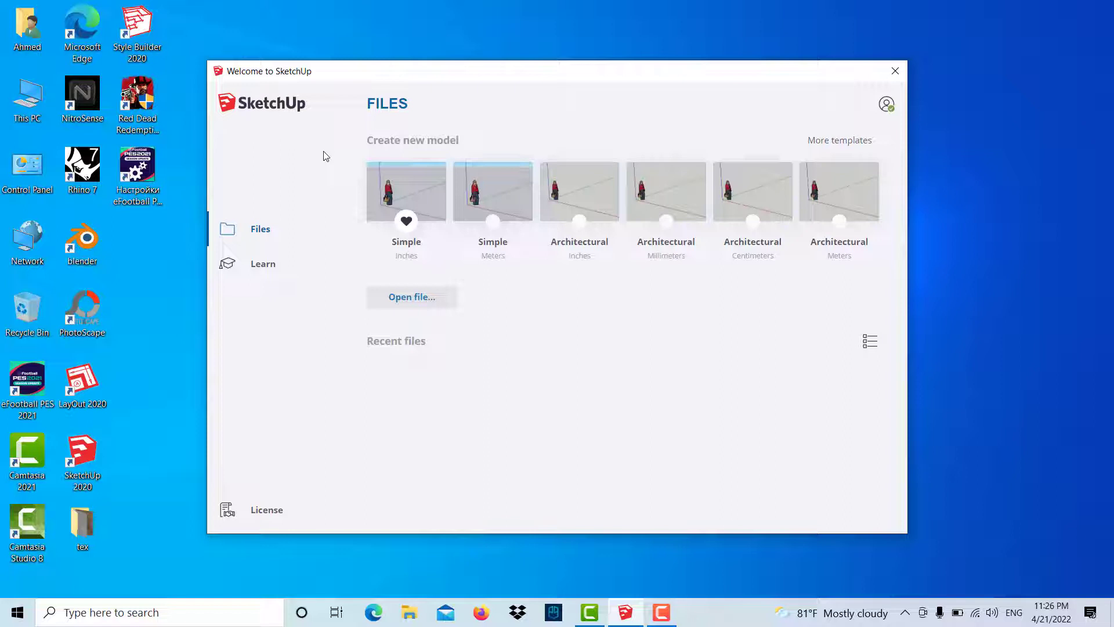
# Step: Start a new model from the Simple (Inches) template
pyautogui.click(380, 186)
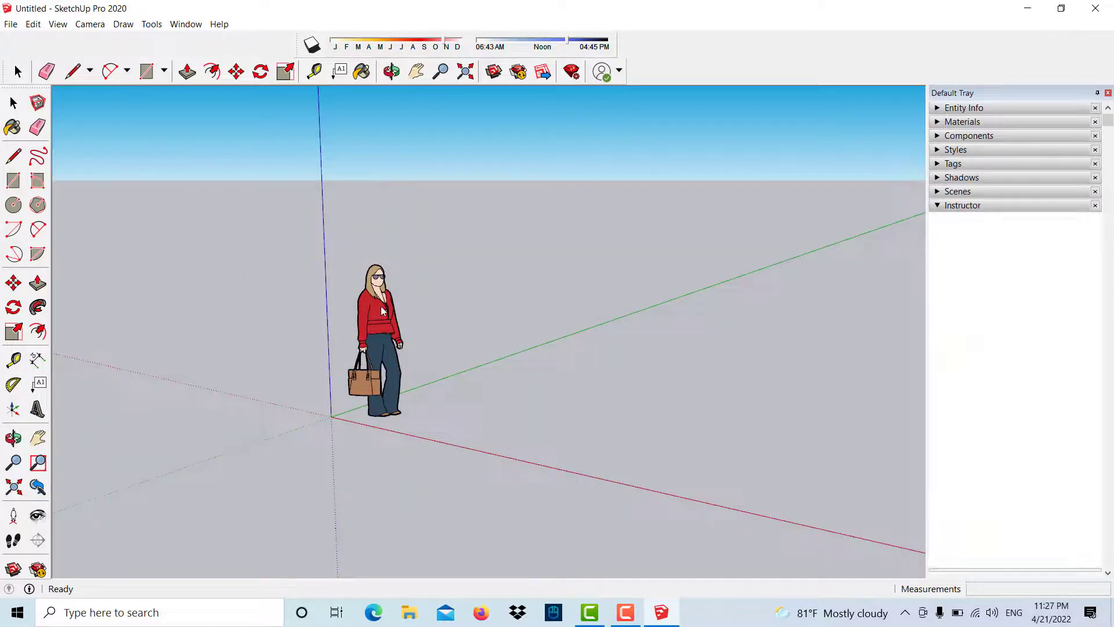
# Step: Delete the default scale figure and orbit to look down at the ground near the origin
pyautogui.click(381, 311)
pyautogui.click(402, 304)
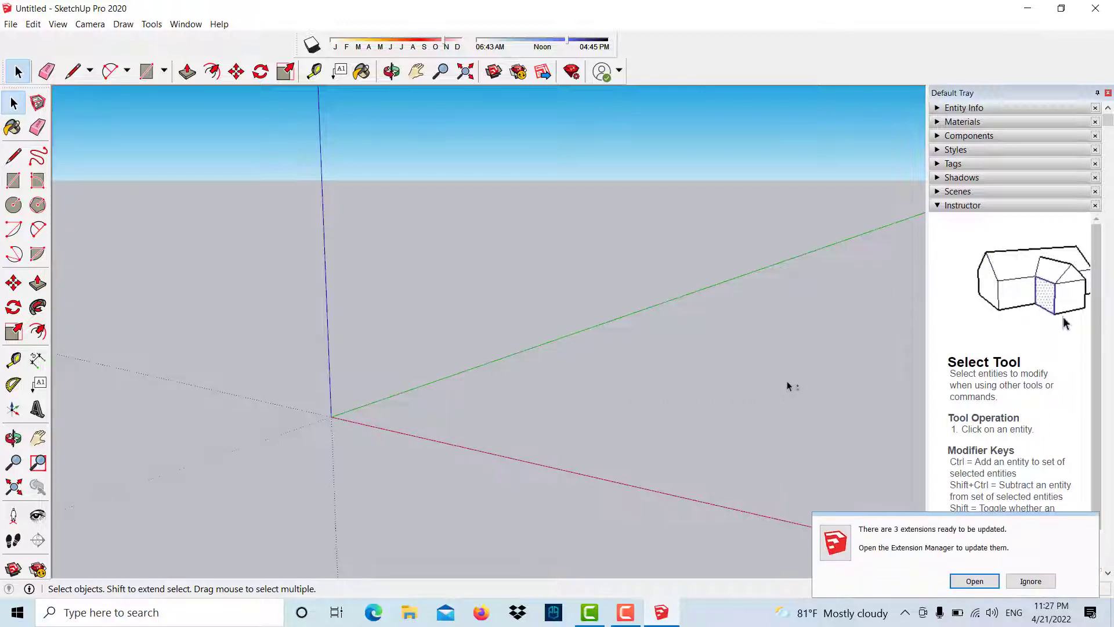
pyautogui.moveTo(787, 381)
pyautogui.keyDown('shift'); pyautogui.mouseDown(button='middle')
pyautogui.moveTo(488, 335)
pyautogui.moveTo(174, 328)
pyautogui.mouseUp(button='middle'); pyautogui.keyUp('shift')
pyautogui.keyDown('shift'); pyautogui.moveTo(697, 338); pyautogui.dragTo(341, 334, button='middle'); pyautogui.keyUp('shift')
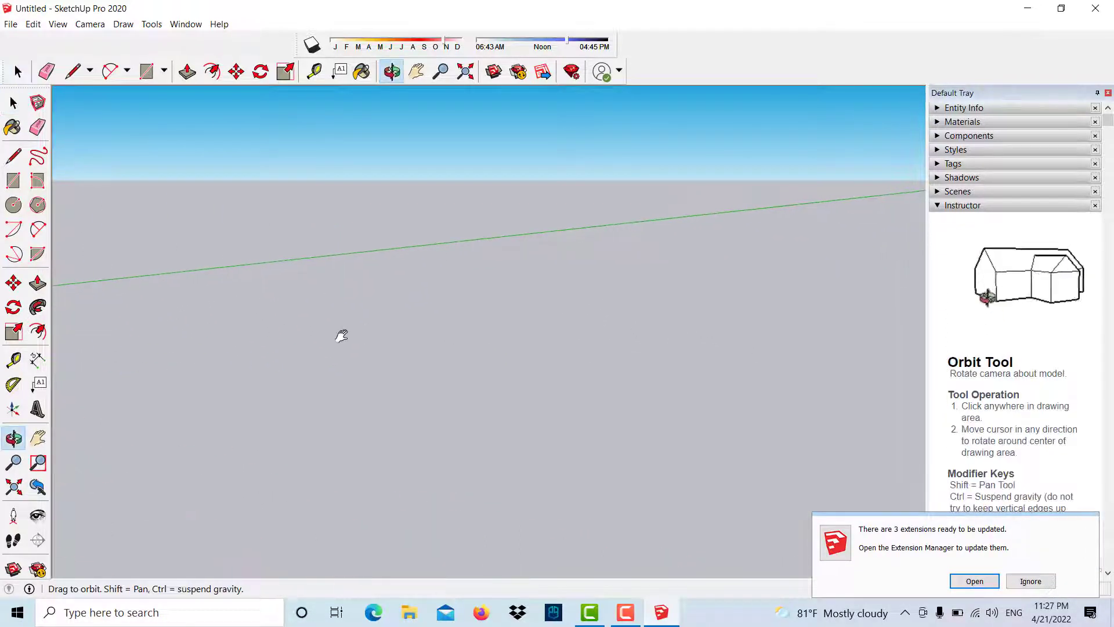
pyautogui.moveTo(710, 368)
pyautogui.keyDown('shift'); pyautogui.mouseDown(button='middle')
pyautogui.moveTo(609, 292)
pyautogui.moveTo(668, 373)
pyautogui.moveTo(697, 397)
pyautogui.moveTo(567, 238)
pyautogui.mouseUp(button='middle'); pyautogui.keyUp('shift')
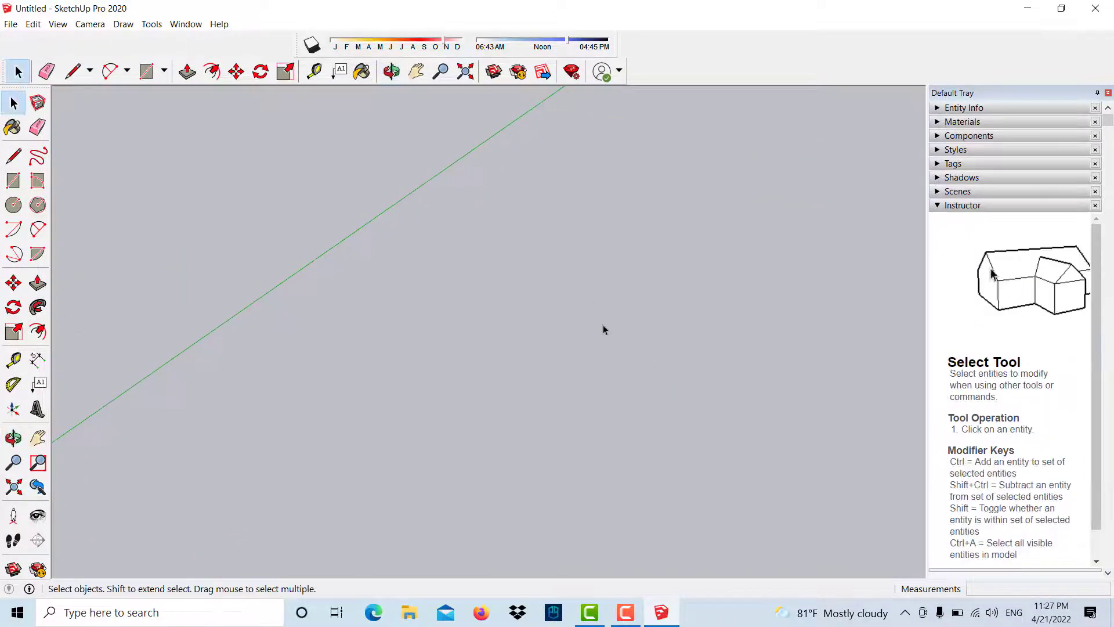
pyautogui.moveTo(602, 328)
pyautogui.mouseDown(button='middle')
pyautogui.moveTo(607, 375)
pyautogui.moveTo(467, 304)
pyautogui.moveTo(573, 288)
pyautogui.mouseUp(button='middle')
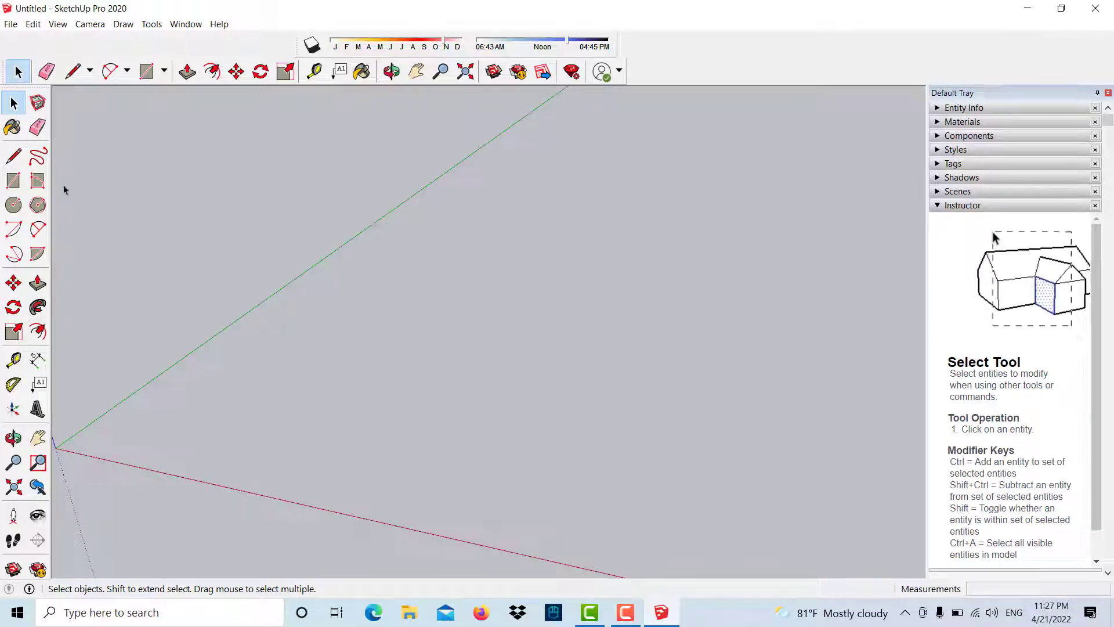
# Step: Draw a 20' by 10' rectangle on the ground
pyautogui.click(13, 180)
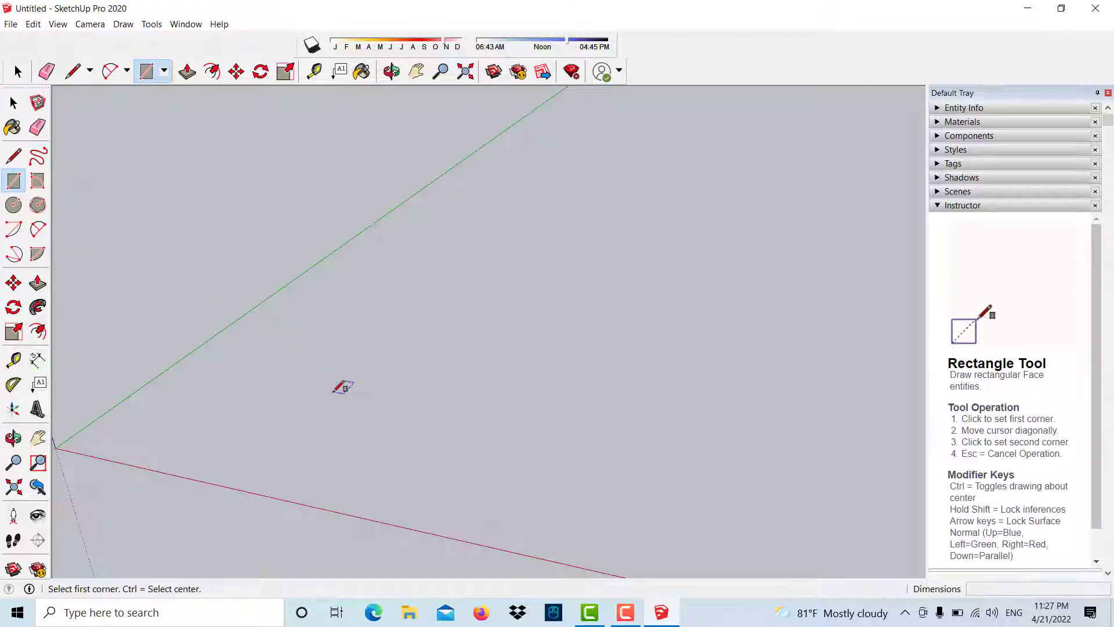
pyautogui.click(335, 392)
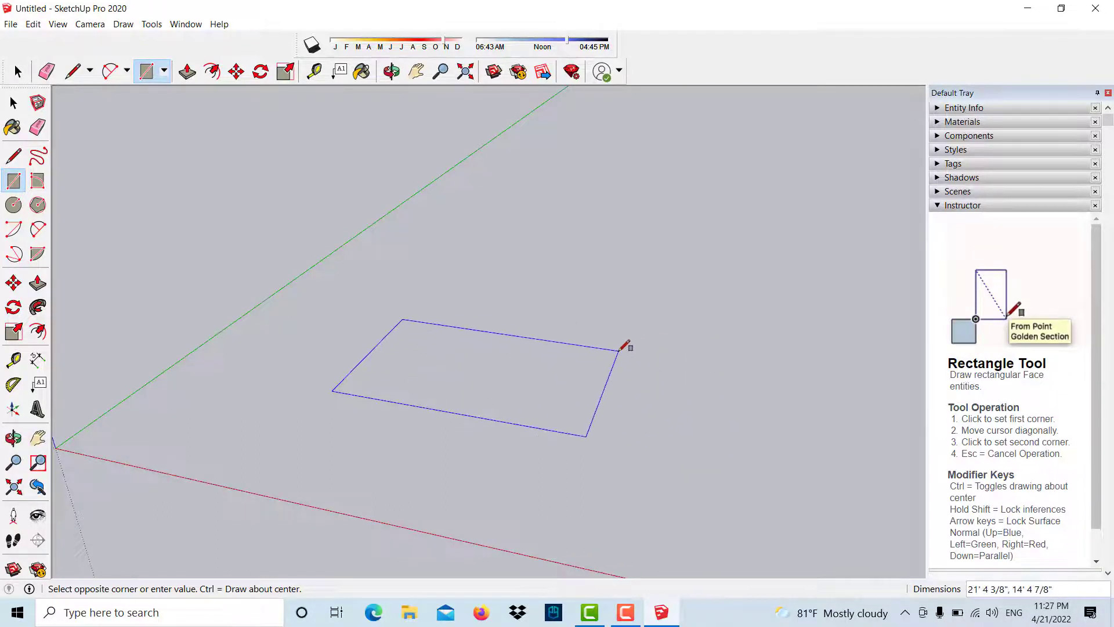
pyautogui.write('20')
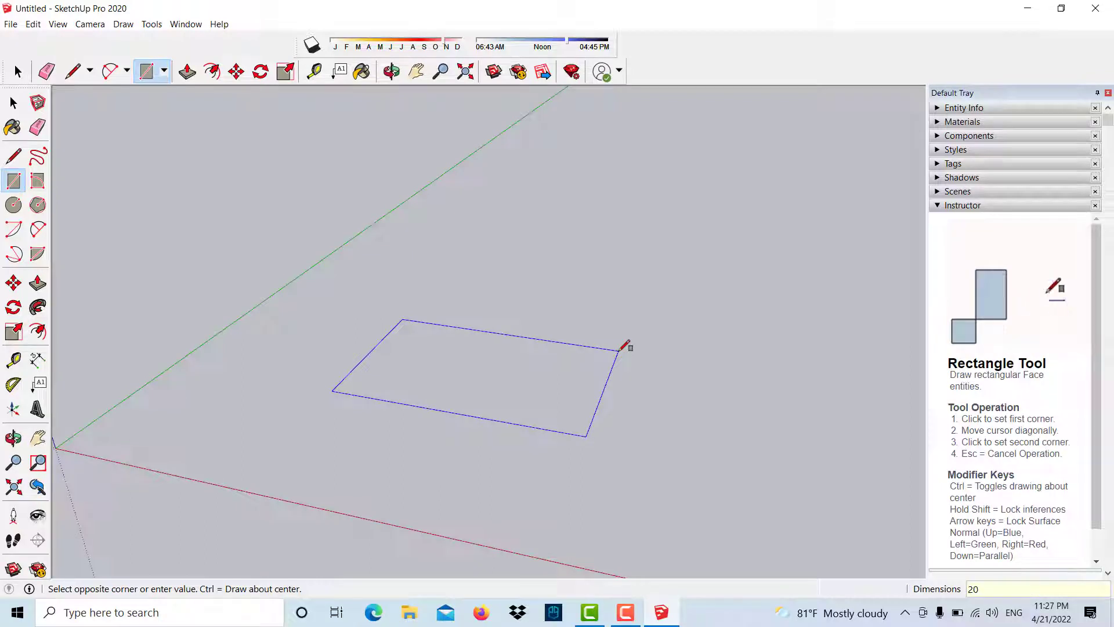
pyautogui.write("',")
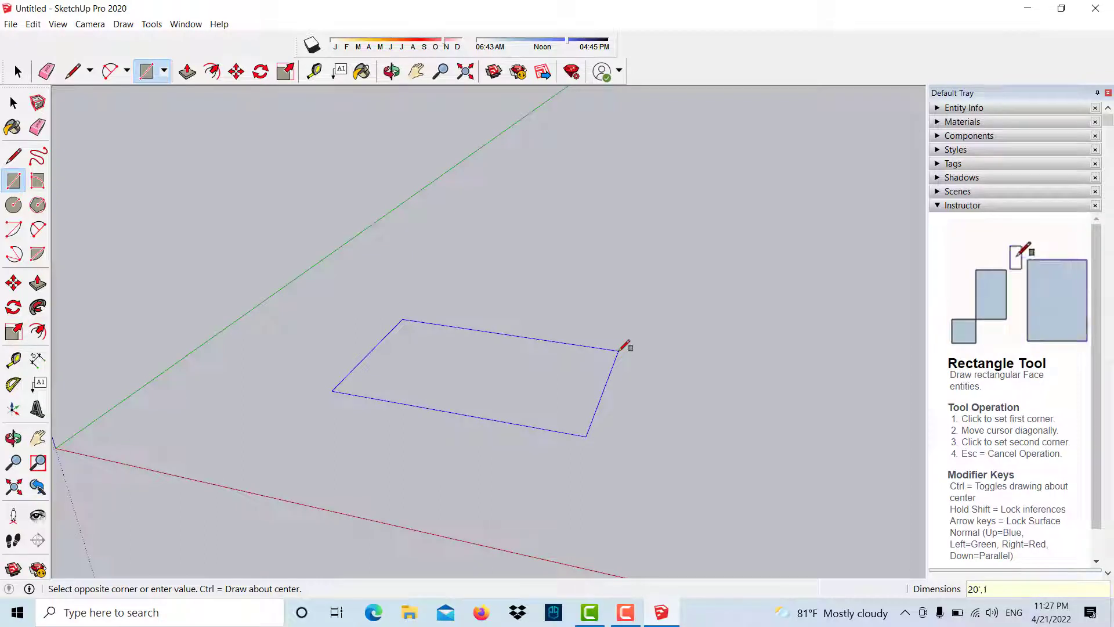
pyautogui.write('10')
pyautogui.press('Return')
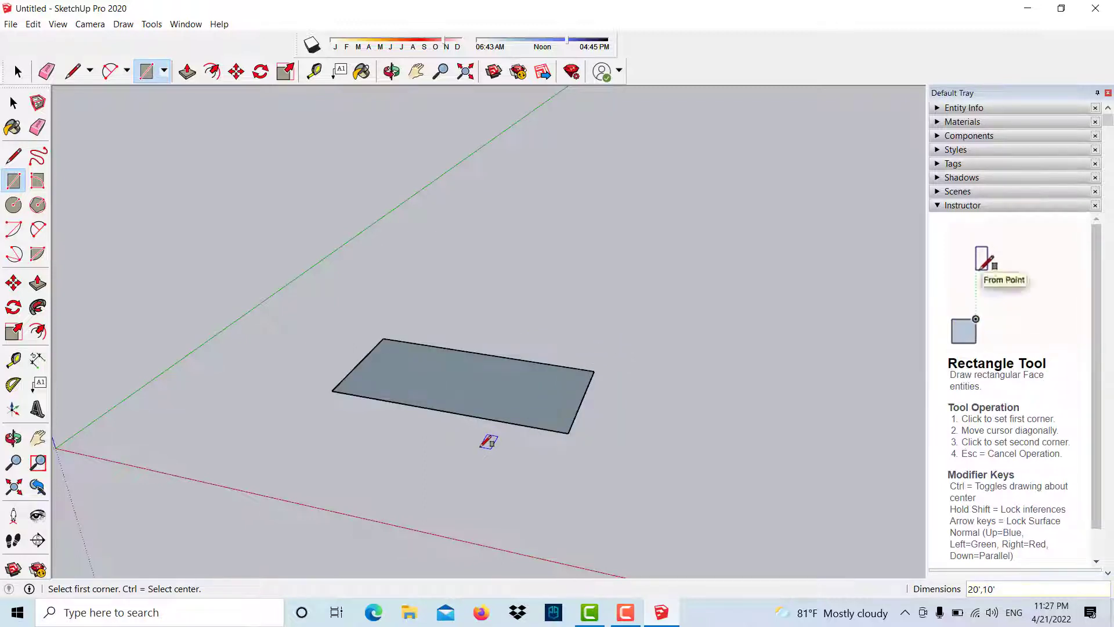
# Step: Draw a second, longer rectangle starting from the first rectangle's far corner
pyautogui.moveTo(491, 435)
pyautogui.mouseDown(button='middle')
pyautogui.moveTo(517, 463)
pyautogui.moveTo(515, 525)
pyautogui.moveTo(530, 543)
pyautogui.mouseUp(button='middle')
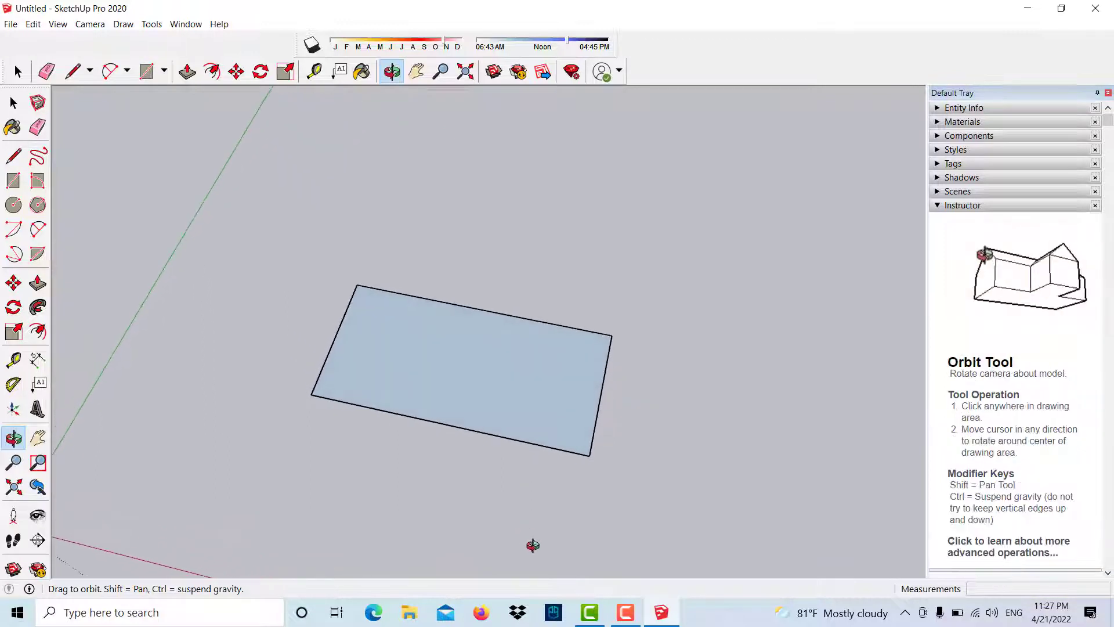
pyautogui.moveTo(579, 395)
pyautogui.mouseDown(button='middle')
pyautogui.moveTo(488, 423)
pyautogui.moveTo(452, 396)
pyautogui.moveTo(453, 368)
pyautogui.mouseUp(button='middle')
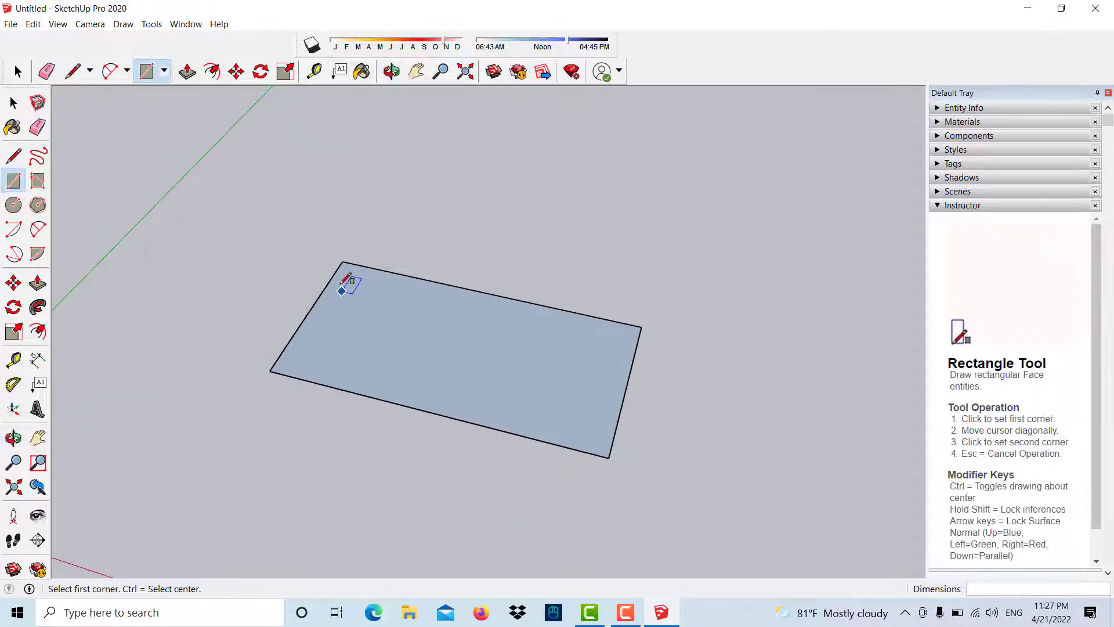
pyautogui.click(342, 262)
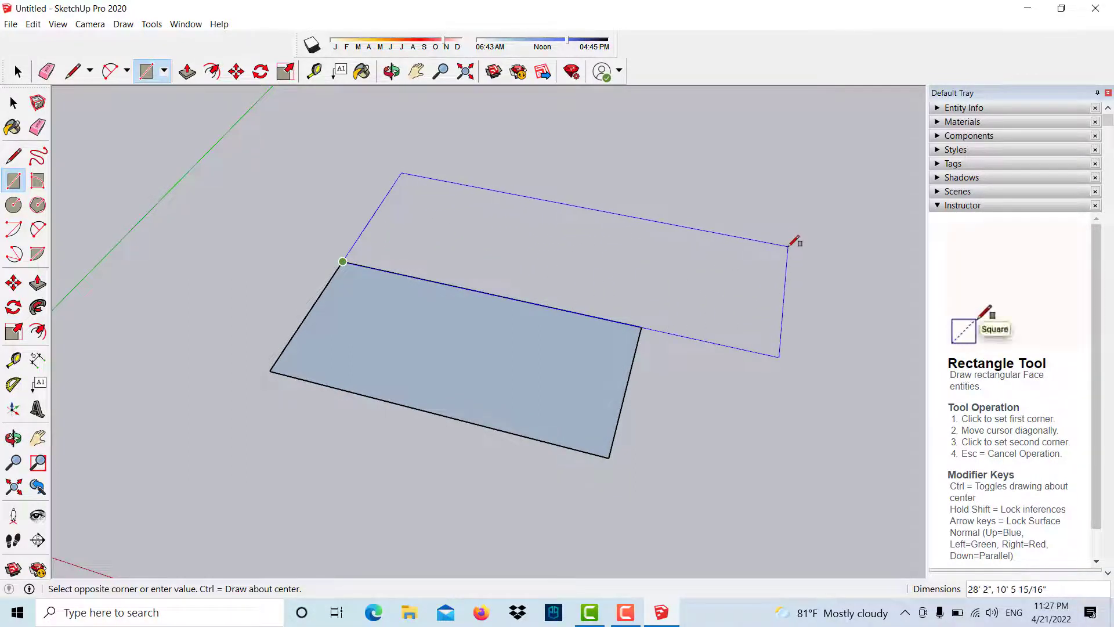
pyautogui.click(733, 247)
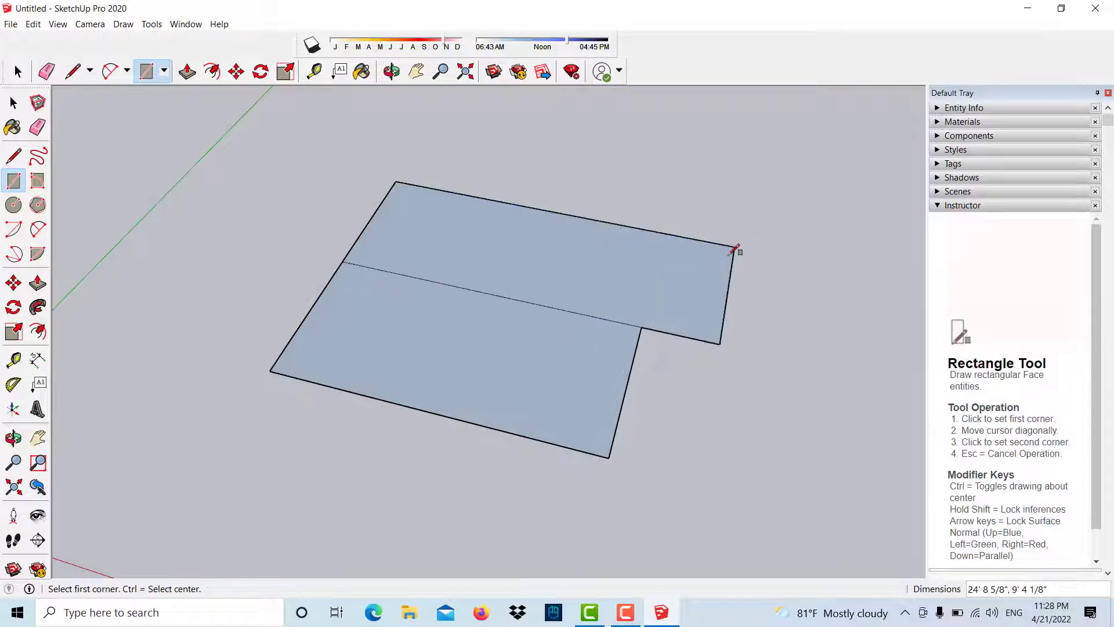
pyautogui.moveTo(562, 368); pyautogui.dragTo(588, 343, button='middle')
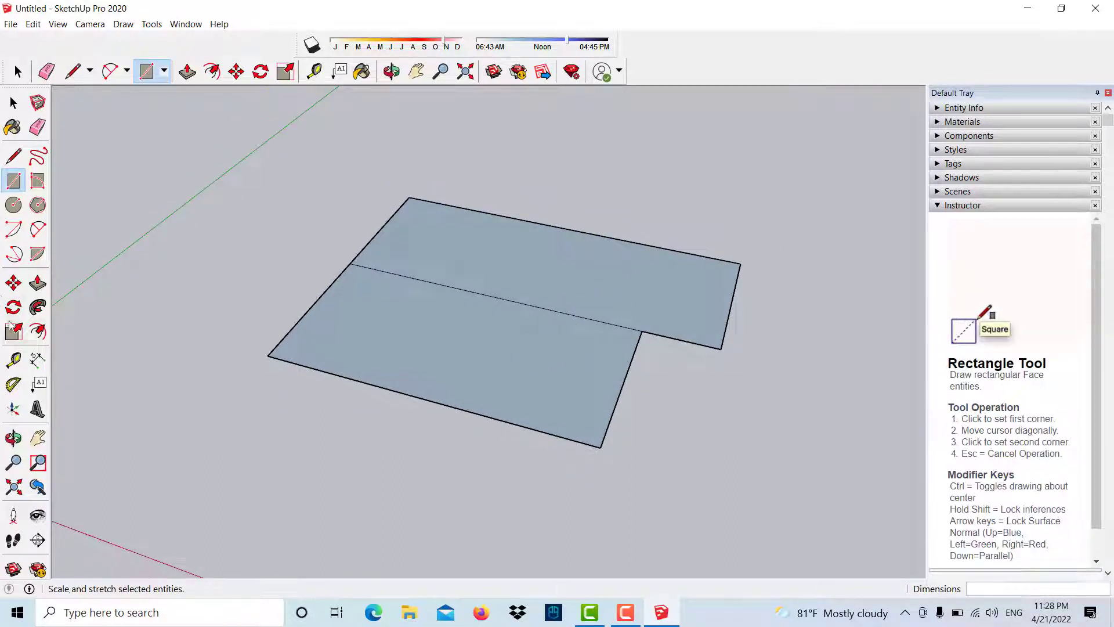
# Step: Move the front face's right edge about 8' left to narrow it
pyautogui.click(13, 283)
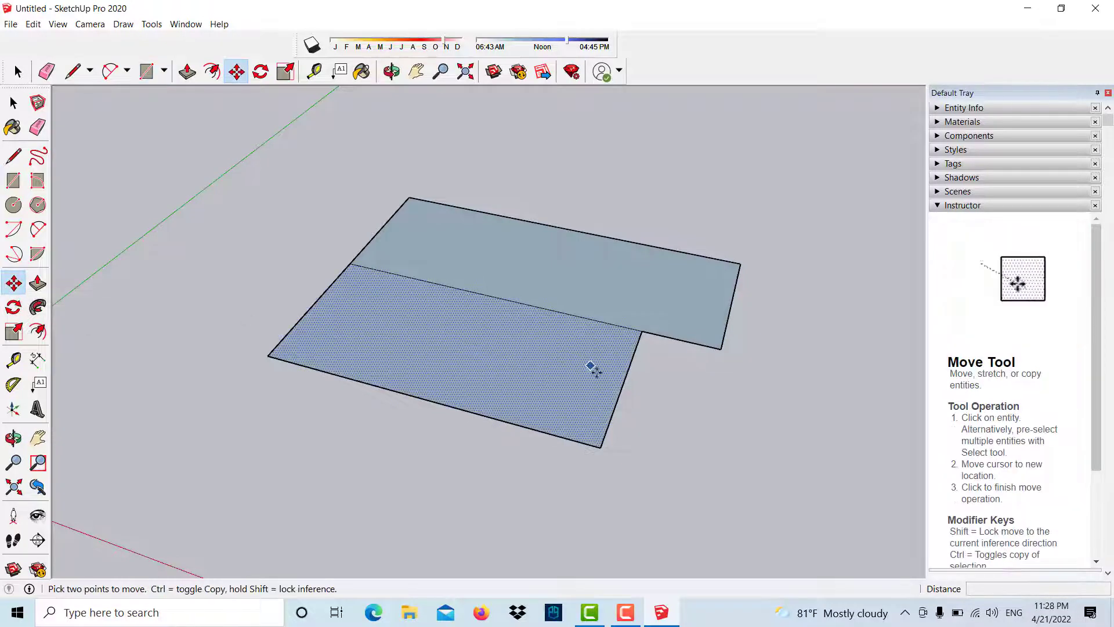
pyautogui.click(621, 389)
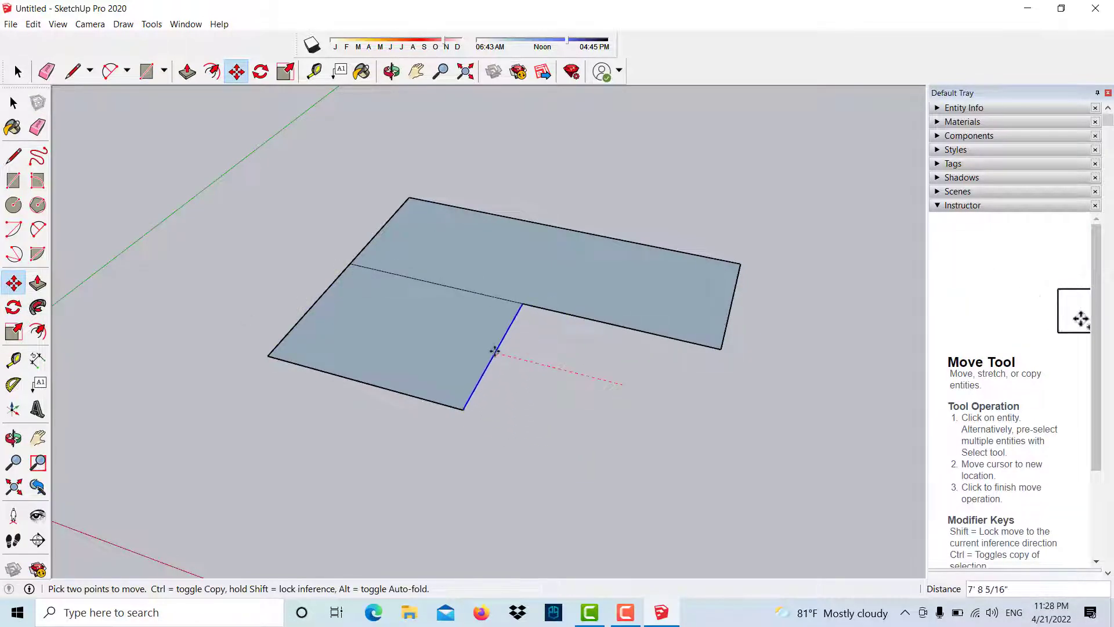
pyautogui.click(487, 350)
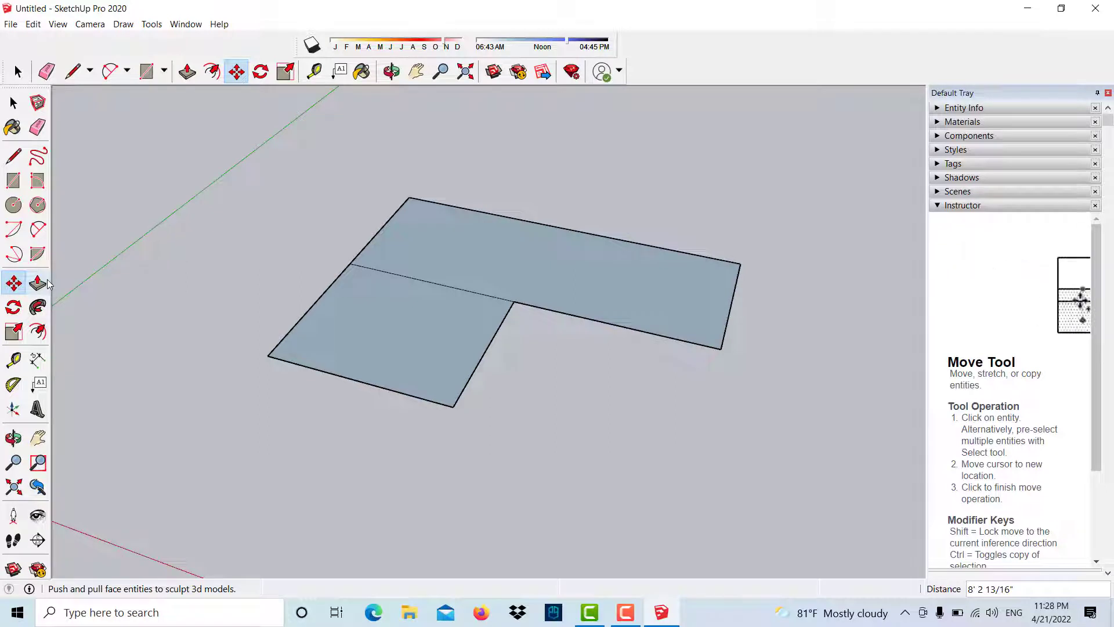
# Step: Trial-extrude the back and front faces, cancelling each so both stay flat
pyautogui.click(38, 284)
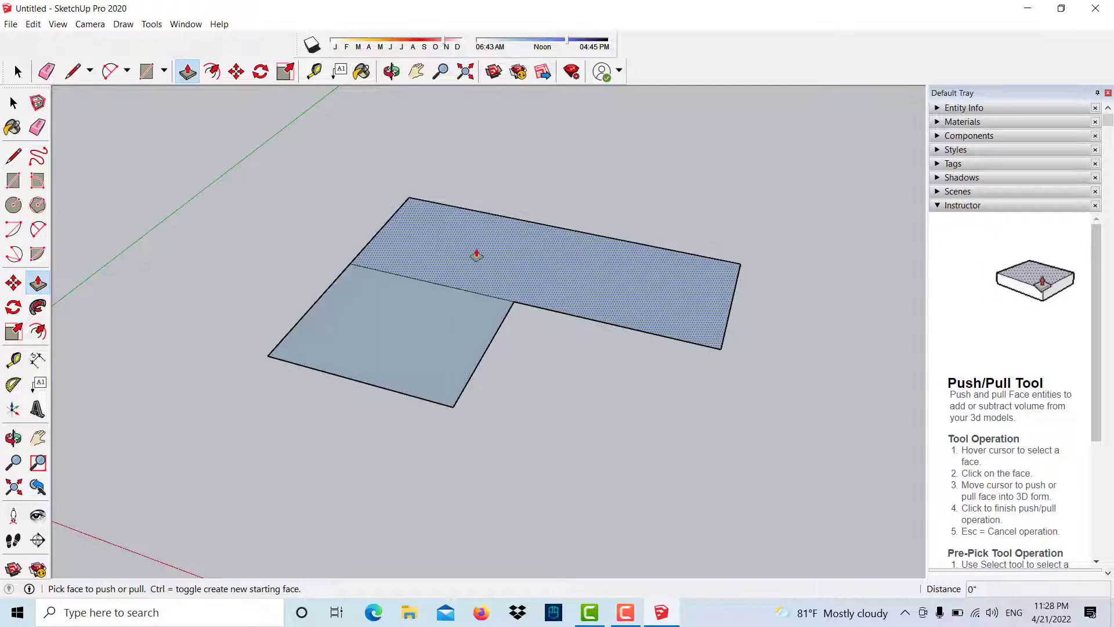
pyautogui.moveTo(476, 256); pyautogui.dragTo(488, 164)
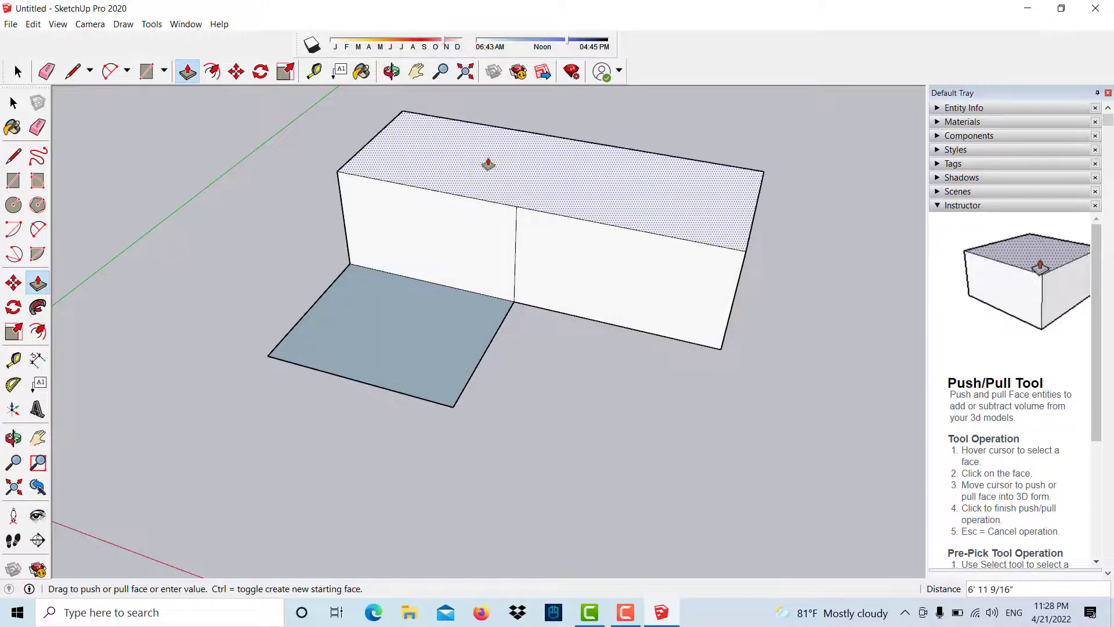
pyautogui.press('Escape')
pyautogui.moveTo(423, 319); pyautogui.dragTo(418, 231)
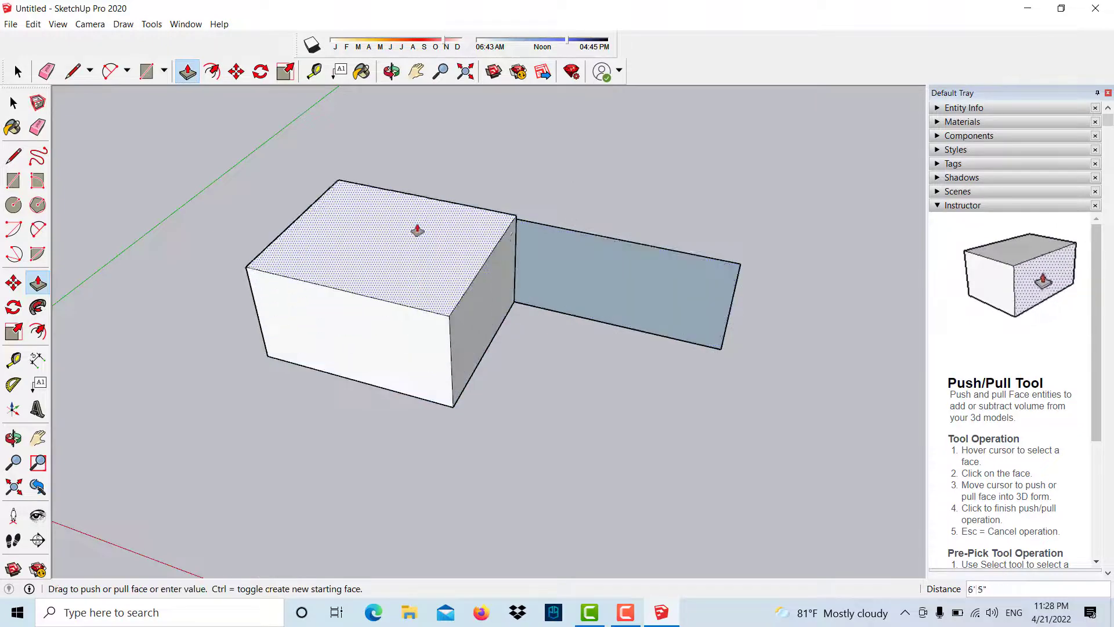
pyautogui.press('Escape')
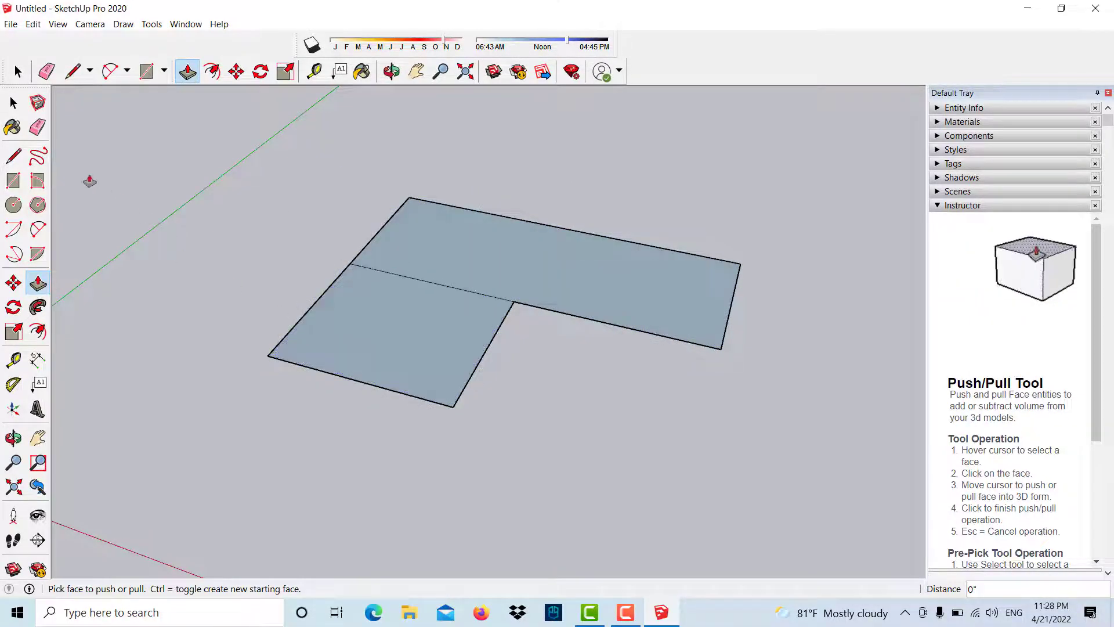
# Step: Erase the dividing edge and push/pull the L-shaped face up 10'
pyautogui.click(38, 127)
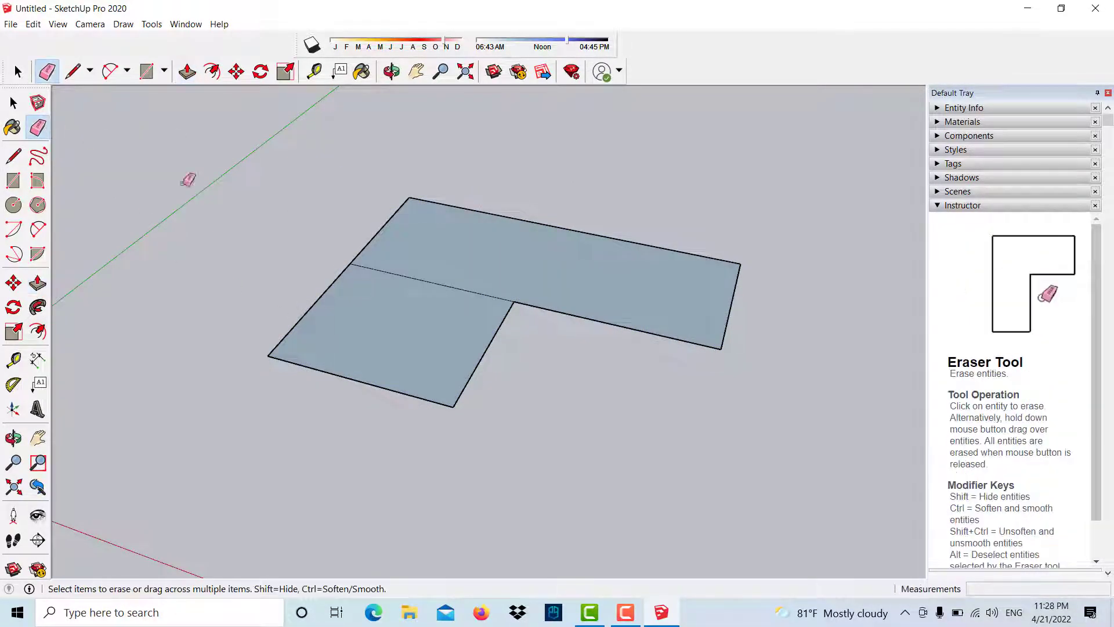
pyautogui.click(411, 276)
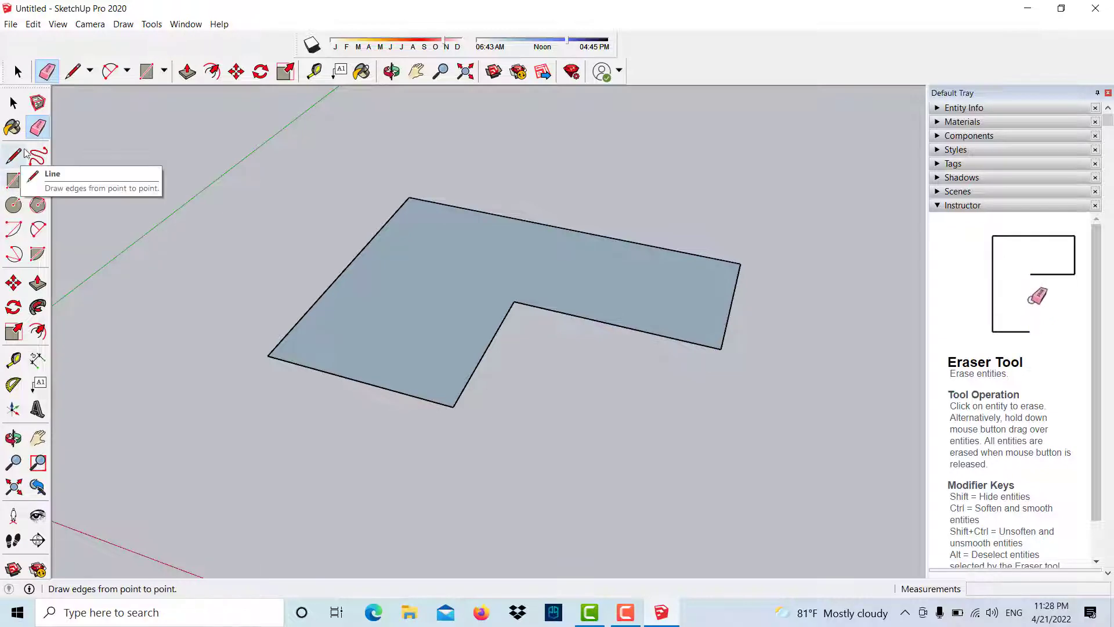
pyautogui.click(38, 283)
pyautogui.click(440, 300)
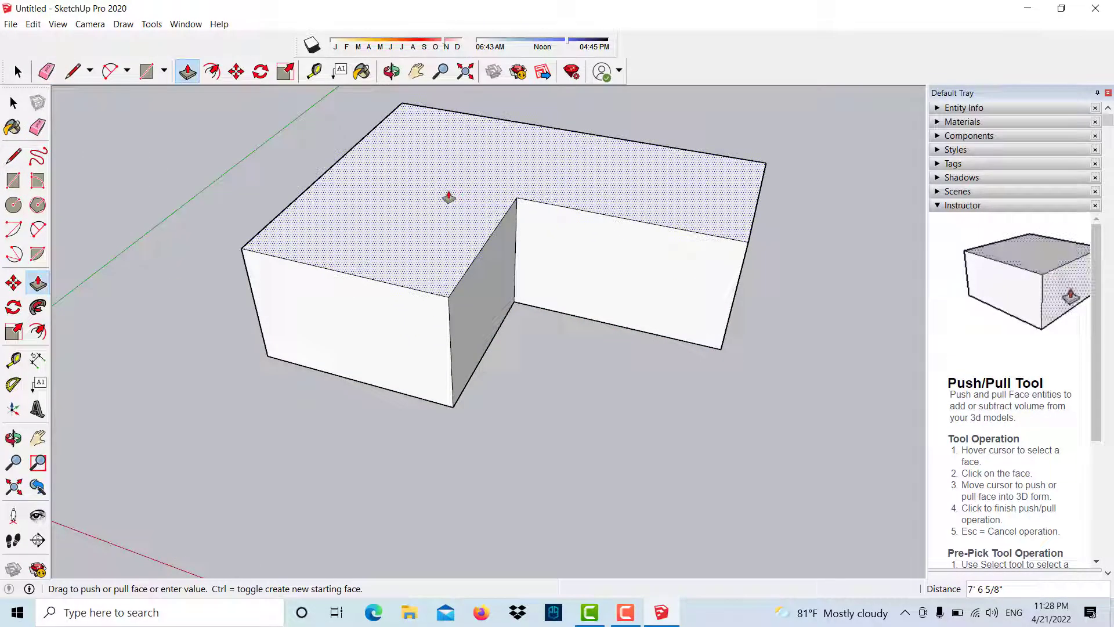
pyautogui.write('10')
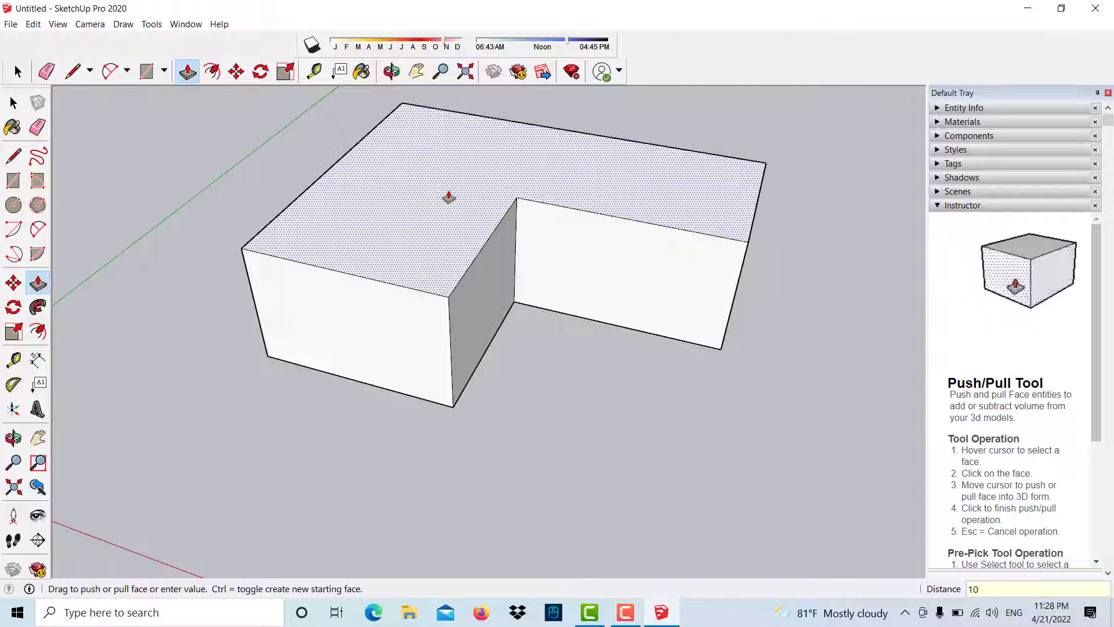
pyautogui.write("'")
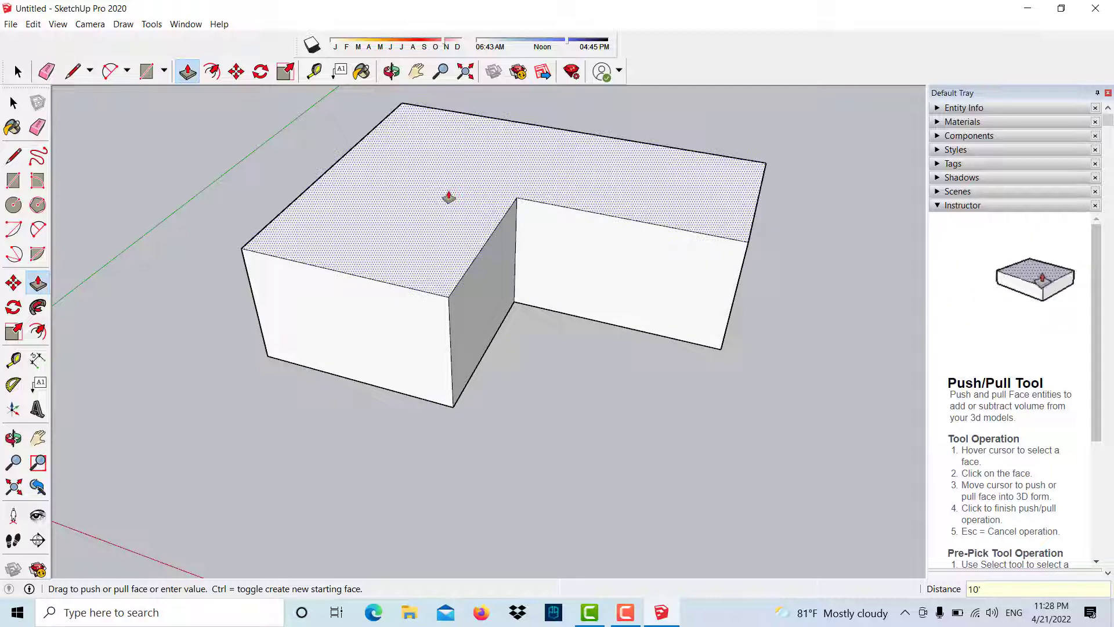
pyautogui.press('Return')
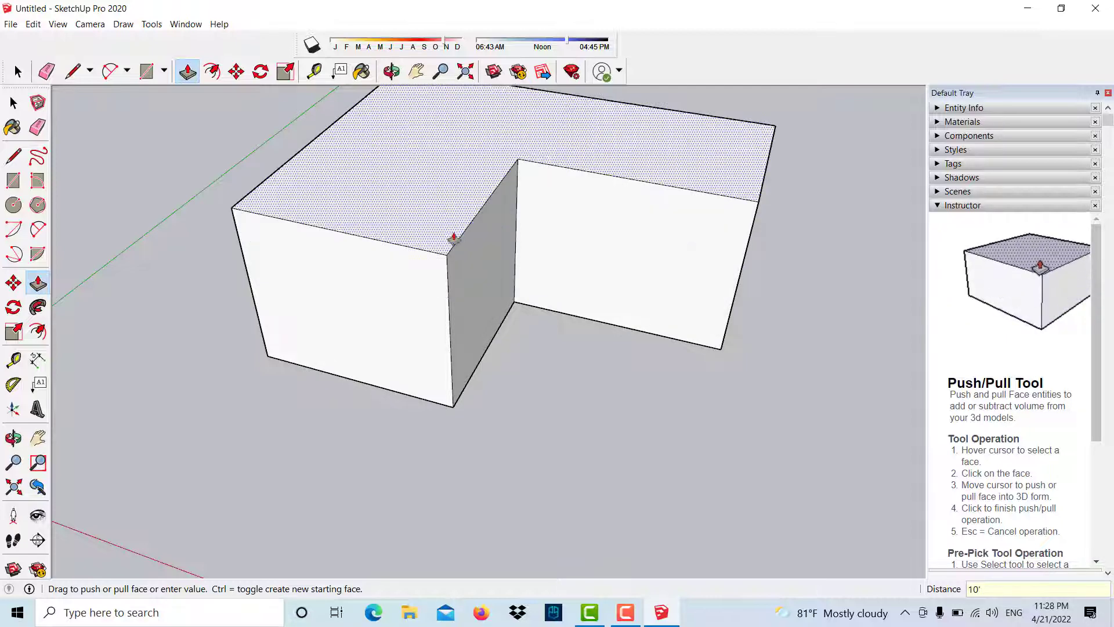
# Step: Draw two trial lines across the block's top face from the front and right edges
pyautogui.moveTo(444, 250); pyautogui.dragTo(459, 351, button='middle')
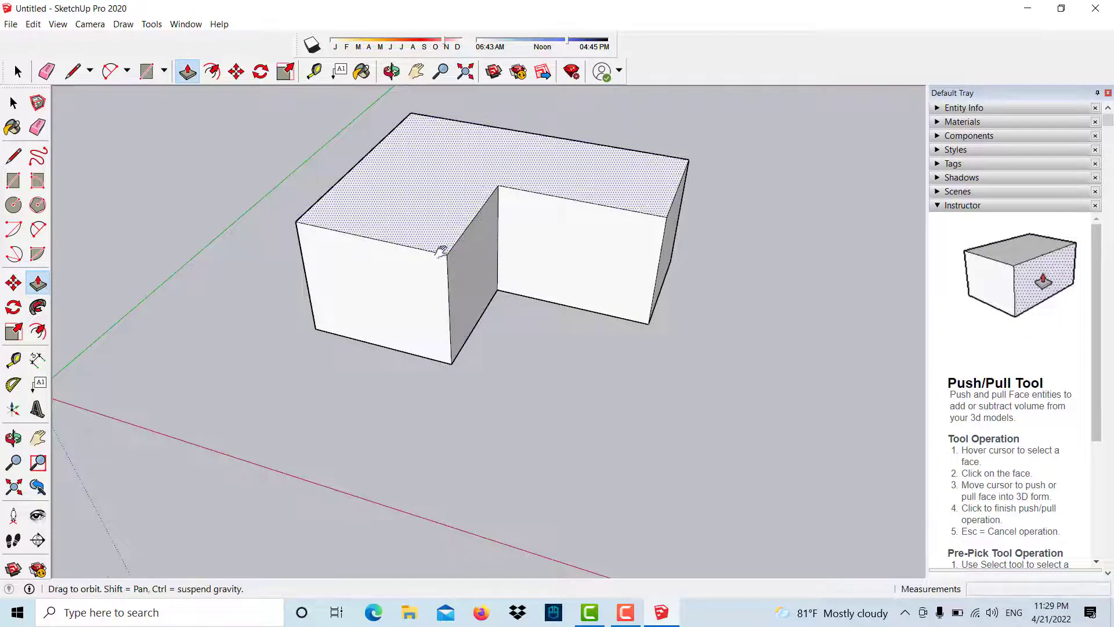
pyautogui.scroll(1, 459, 350)
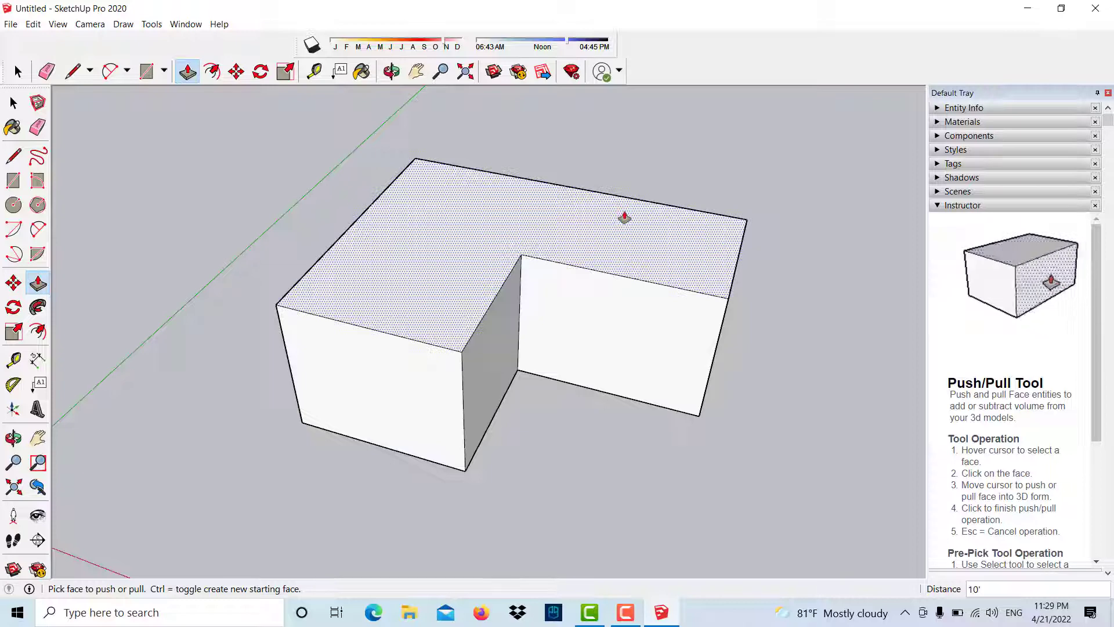
pyautogui.click(13, 156)
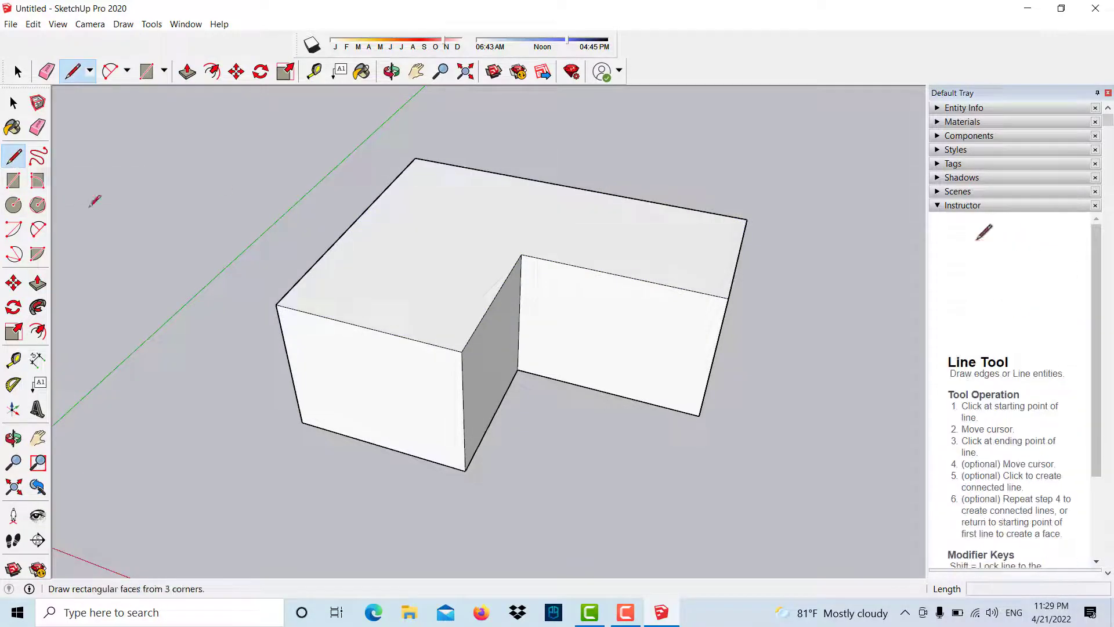
pyautogui.click(365, 327)
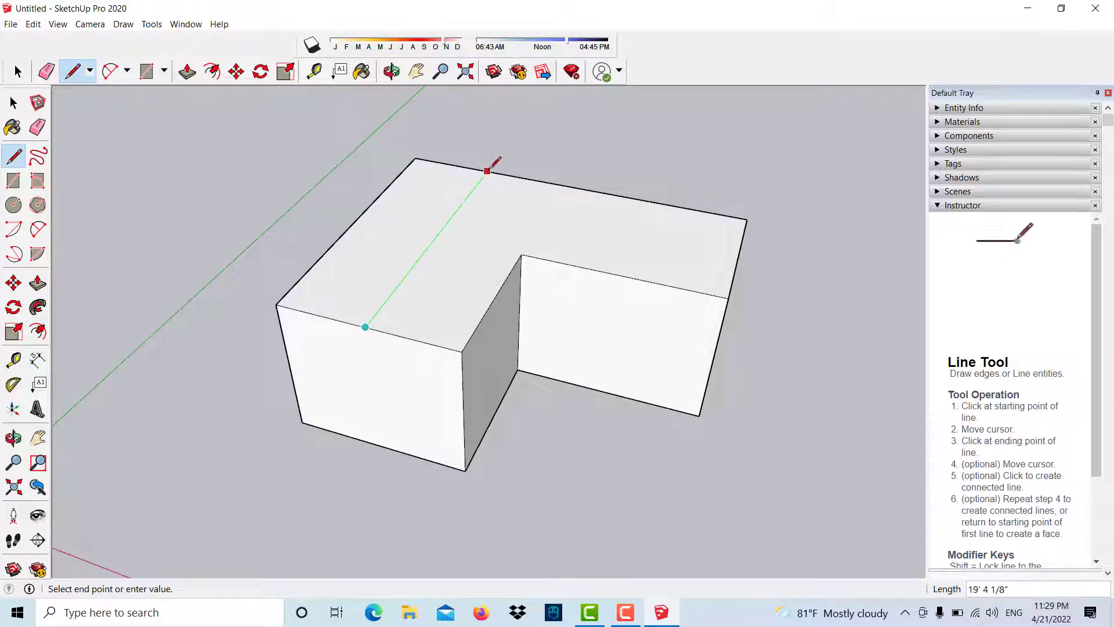
pyautogui.click(504, 149)
pyautogui.press('Escape')
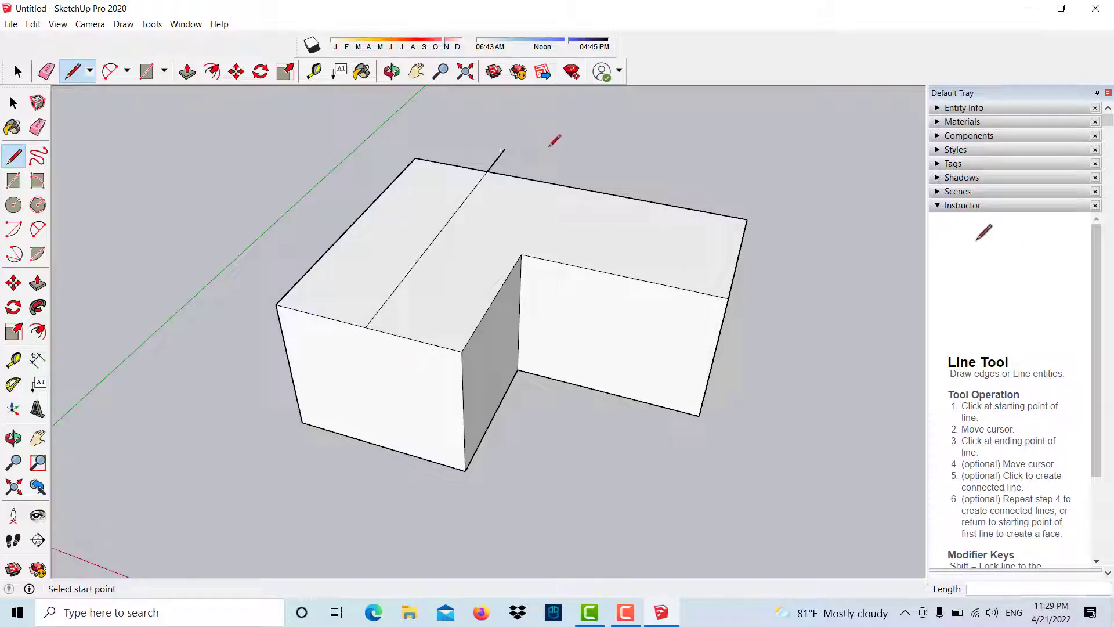
pyautogui.click(735, 252)
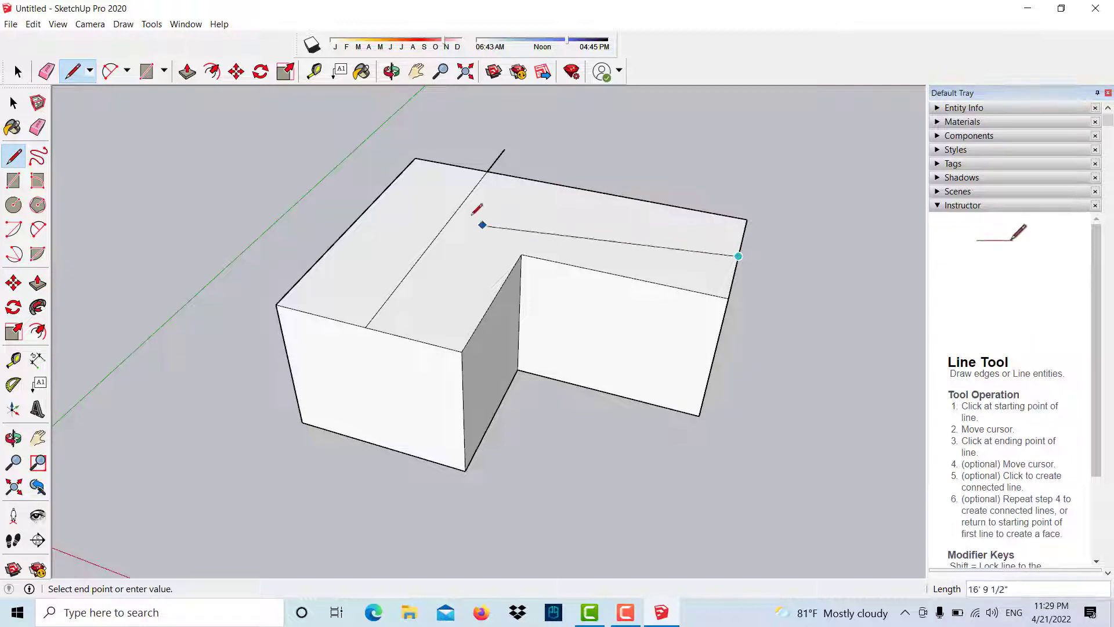
pyautogui.click(425, 194)
pyautogui.press('Escape')
# Step: Erase the stray and misplaced trial lines from the top face
pyautogui.scroll(1, 467, 218)
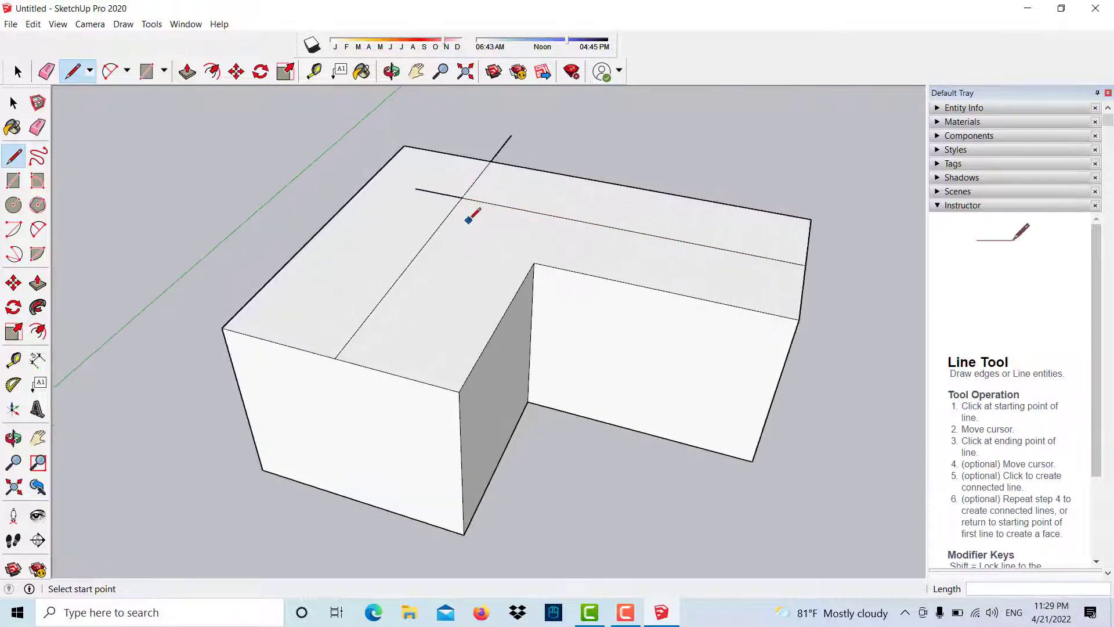
pyautogui.click(37, 128)
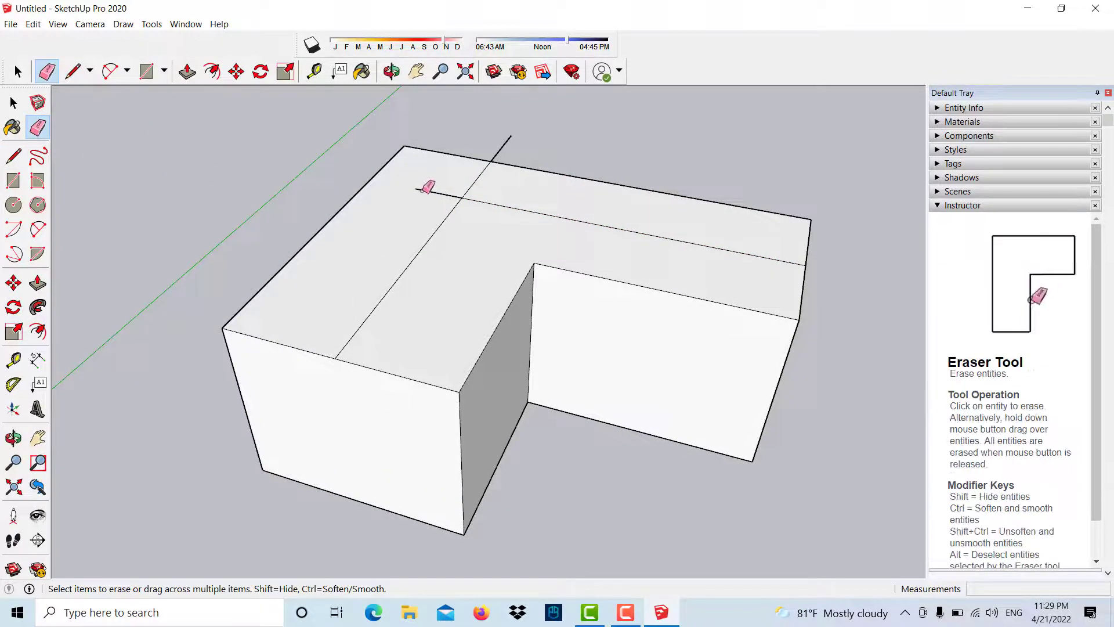
pyautogui.click(425, 191)
pyautogui.click(502, 149)
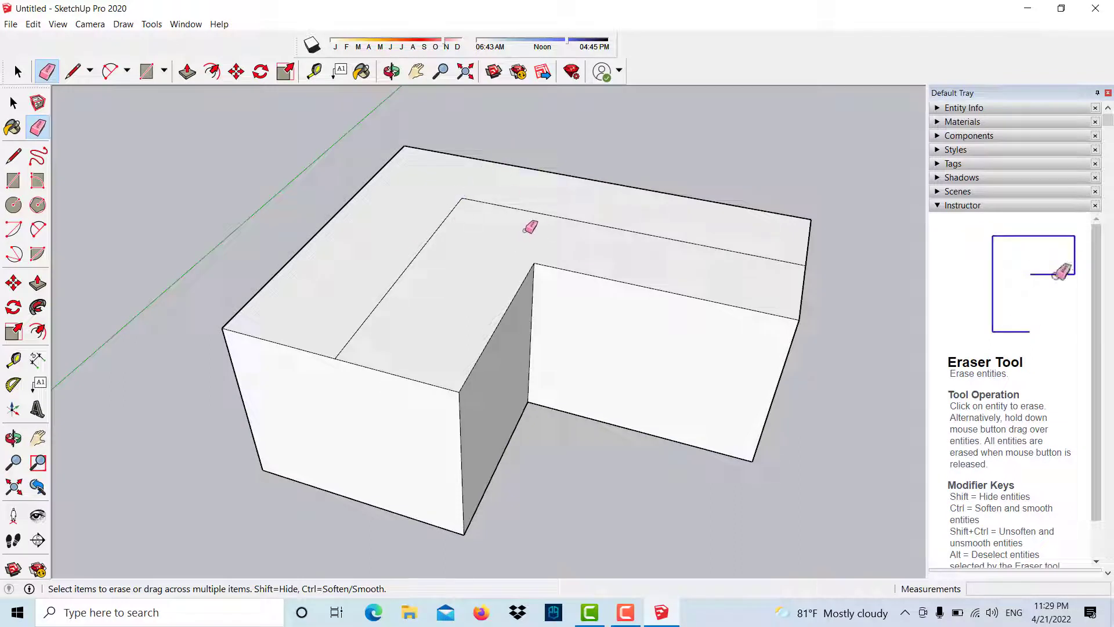
pyautogui.moveTo(530, 226); pyautogui.dragTo(529, 226)
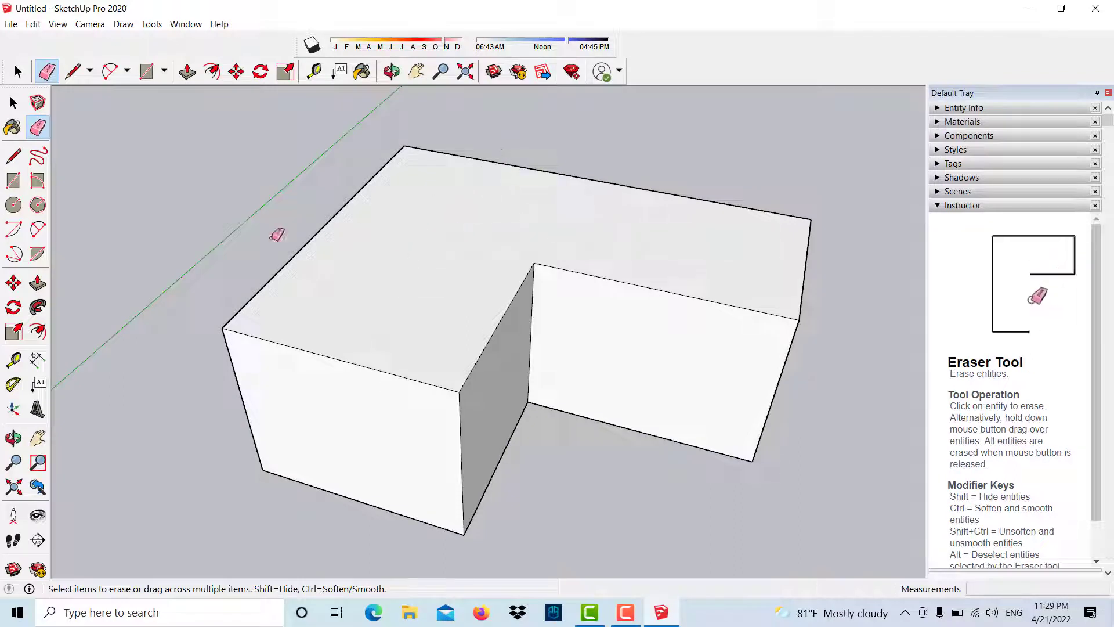
# Step: Draw the ridge line from the right end edge's midpoint to the bend, then to the front edge's midpoint
pyautogui.click(13, 156)
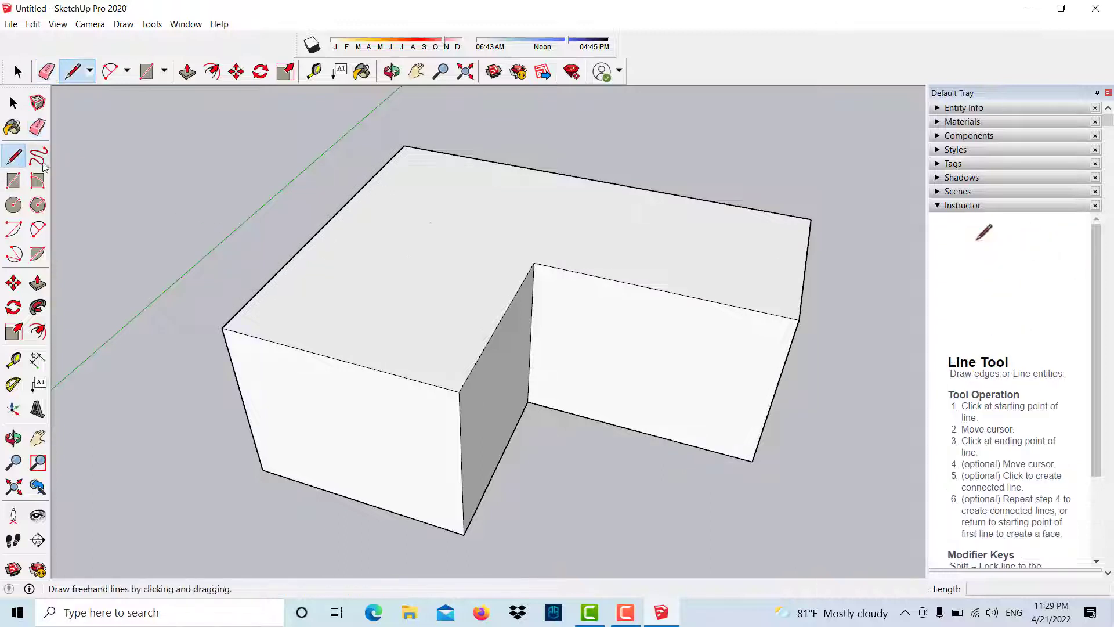
pyautogui.click(806, 265)
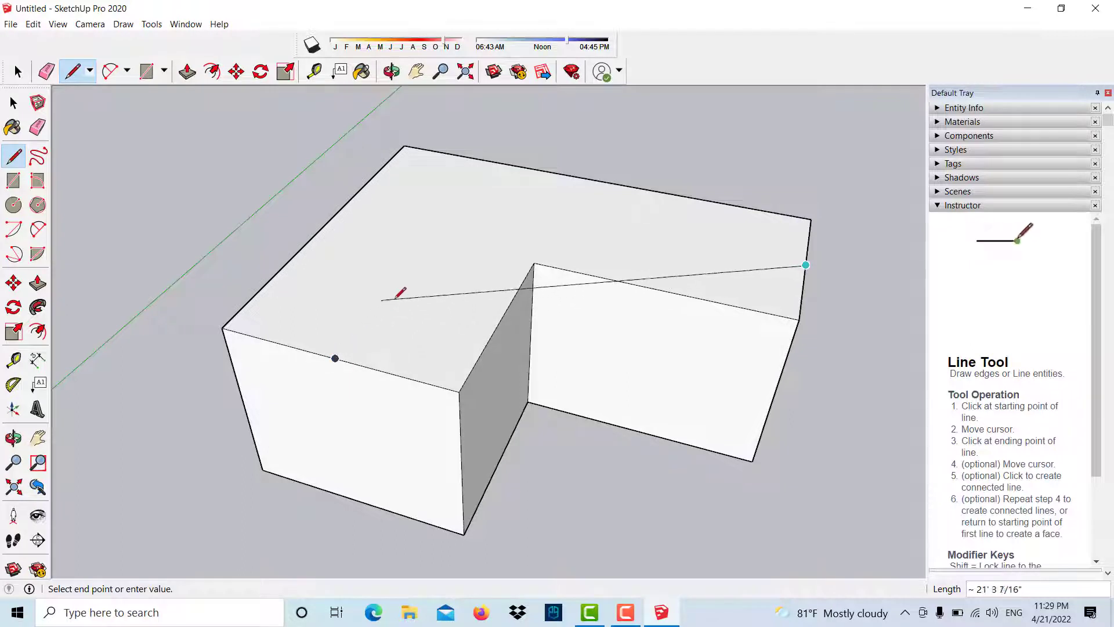
pyautogui.click(463, 197)
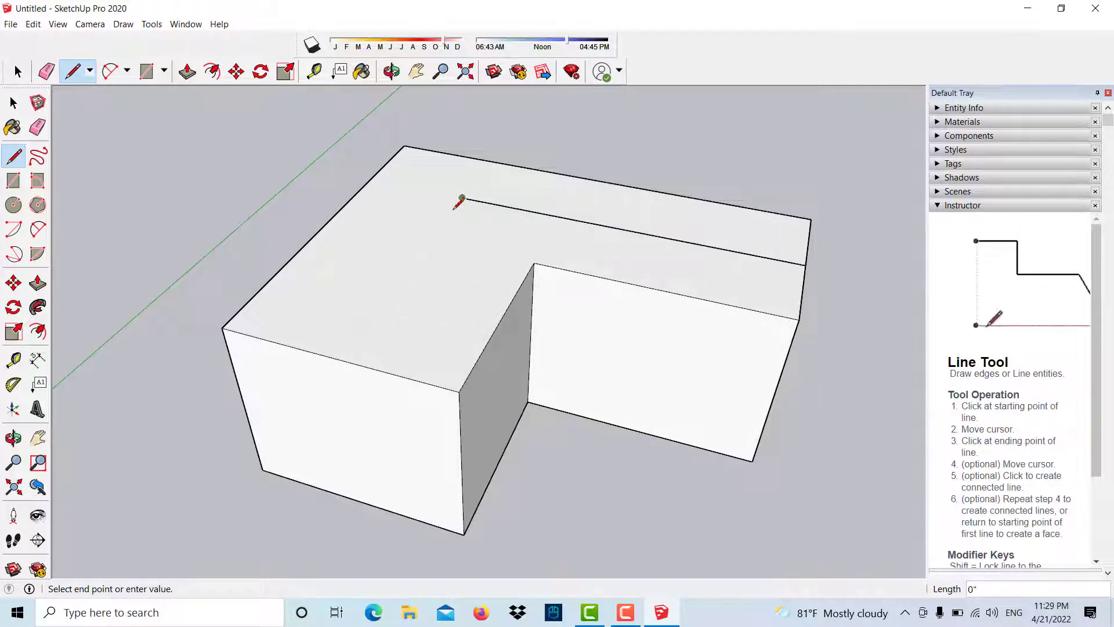
pyautogui.click(335, 357)
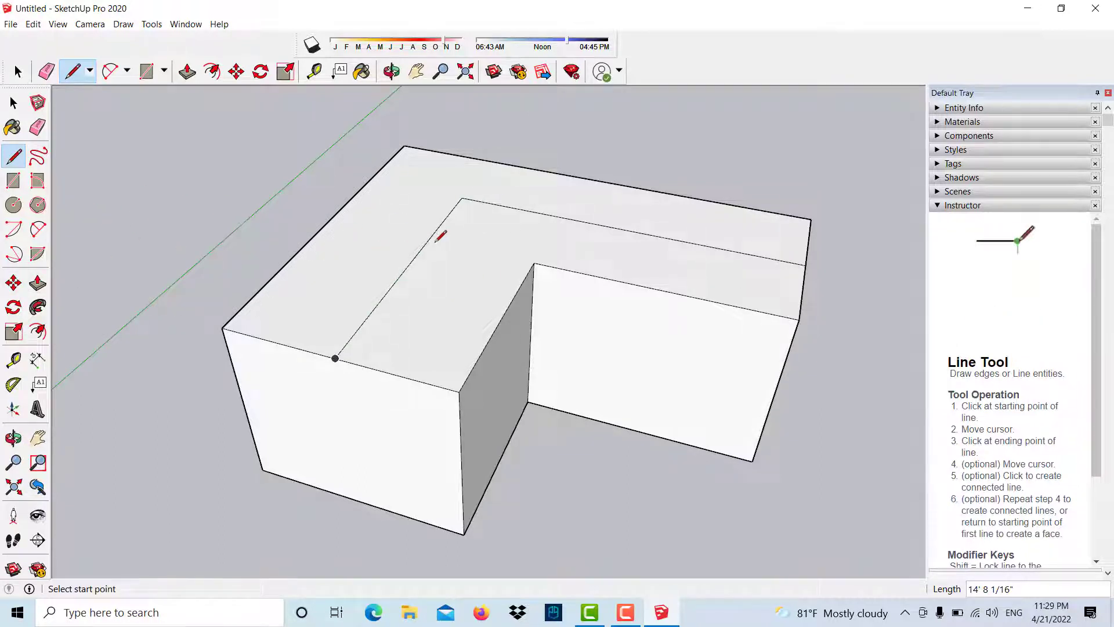
pyautogui.click(13, 283)
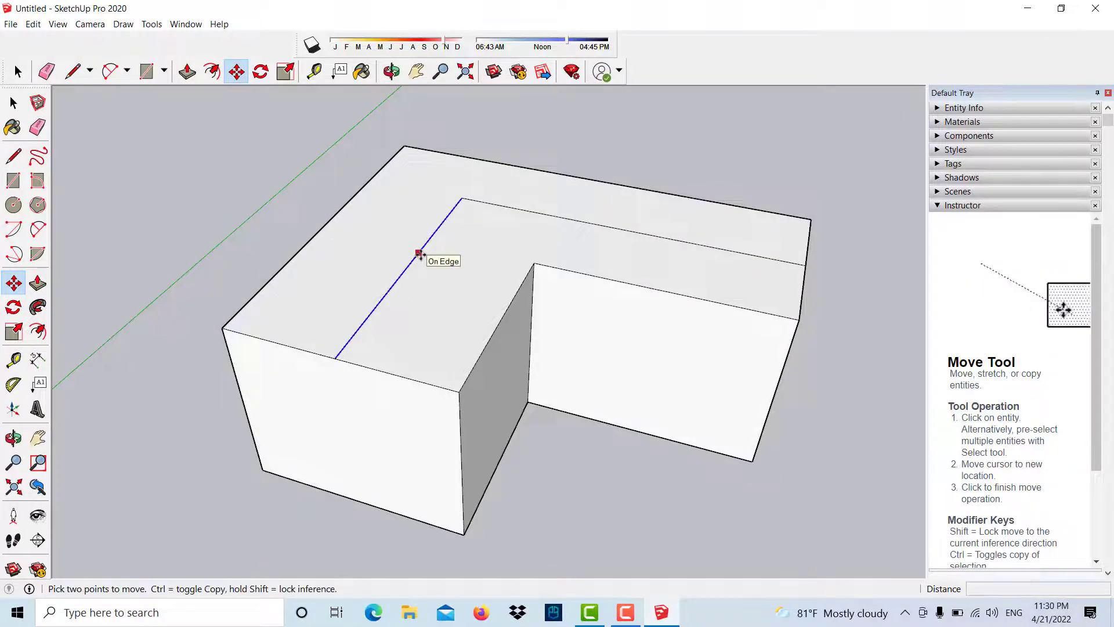
# Step: Undo an accidental ridge move, then connect the L's inner corner to the ridge bend
pyautogui.click(420, 253)
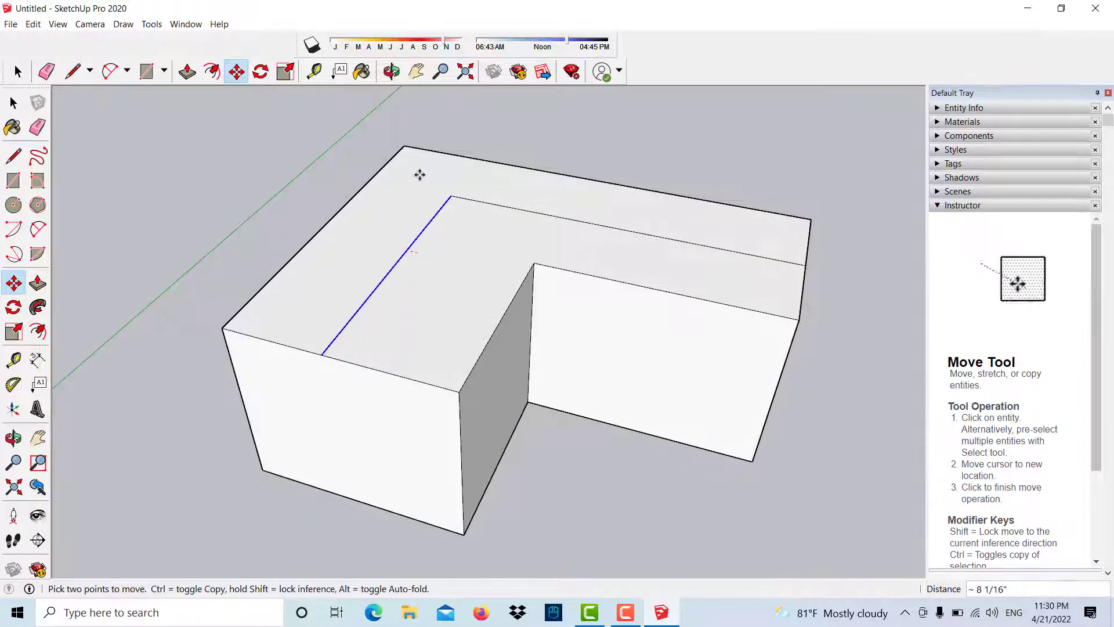
pyautogui.click(429, 208)
pyautogui.hotkey('ctrl', 'z')
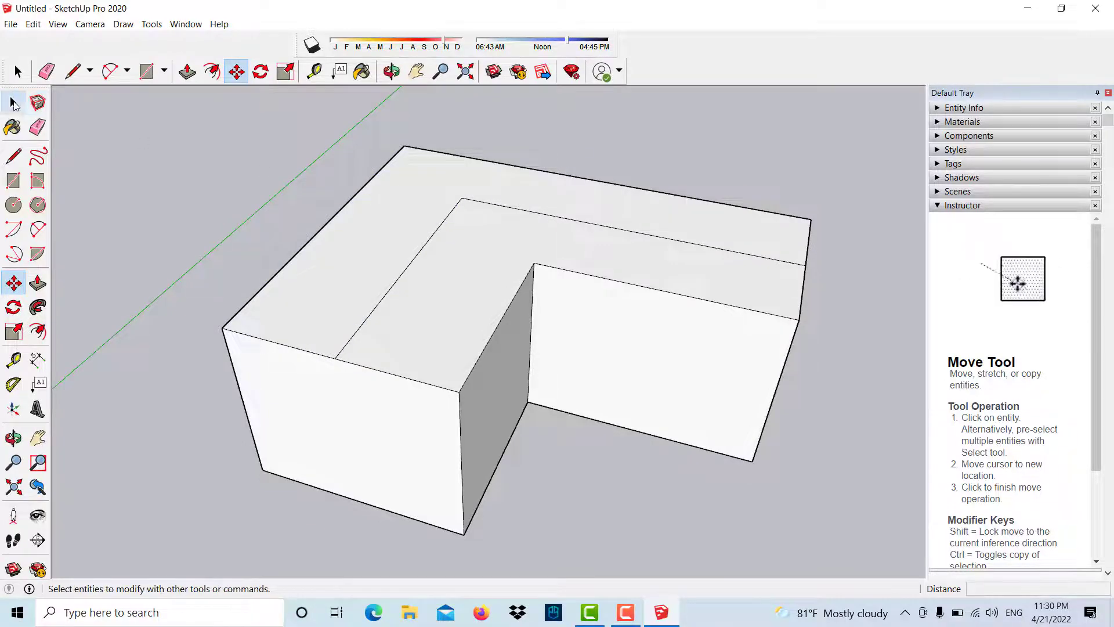
pyautogui.press('space')
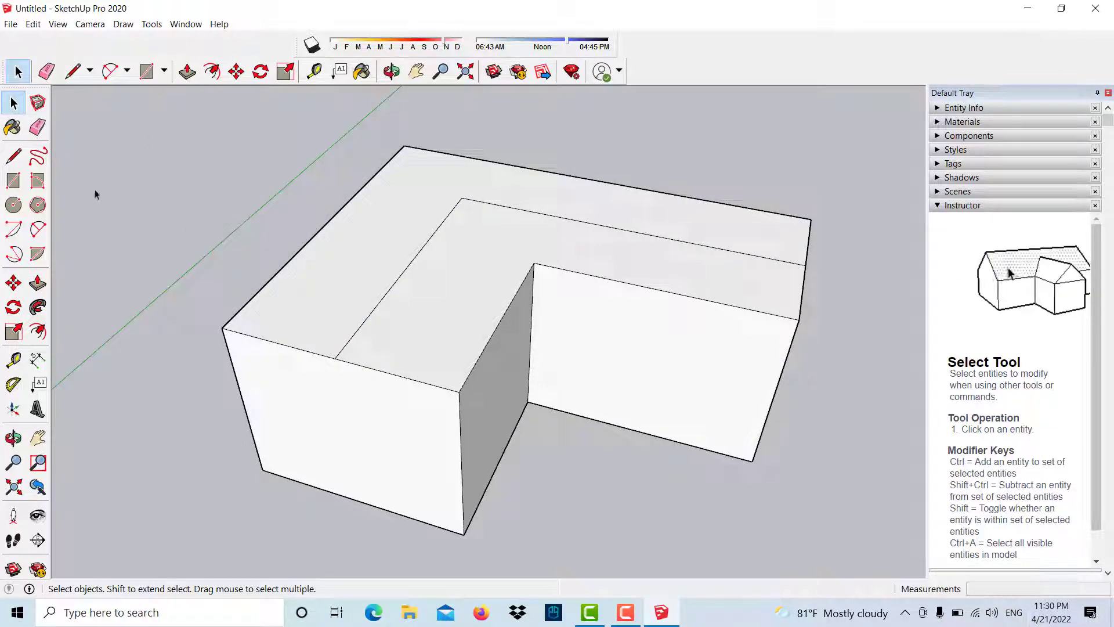
pyautogui.click(13, 156)
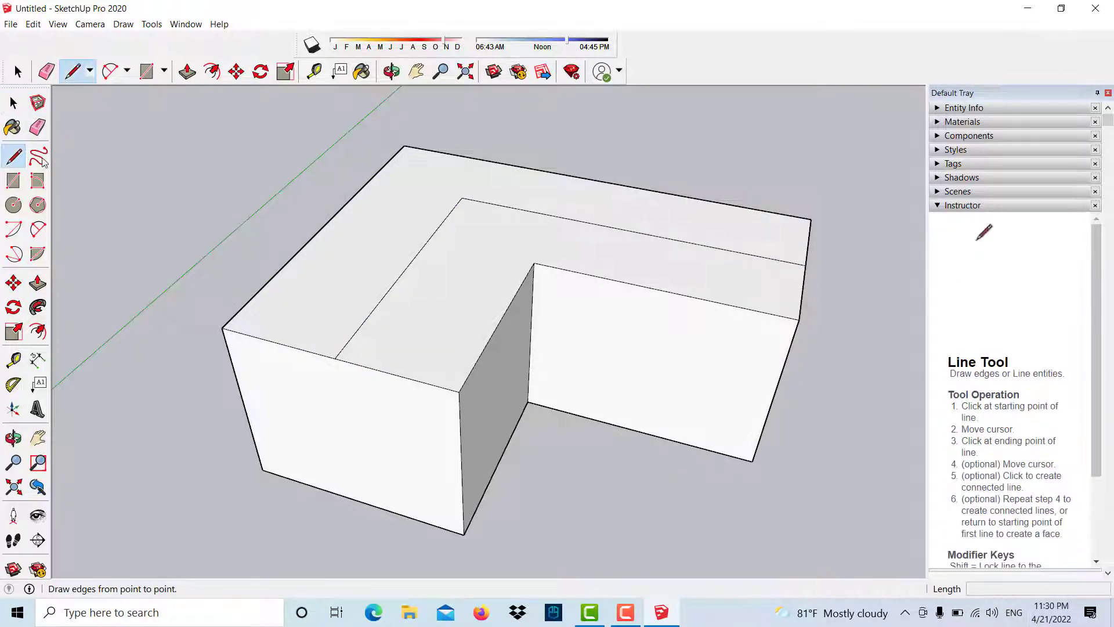
pyautogui.click(534, 263)
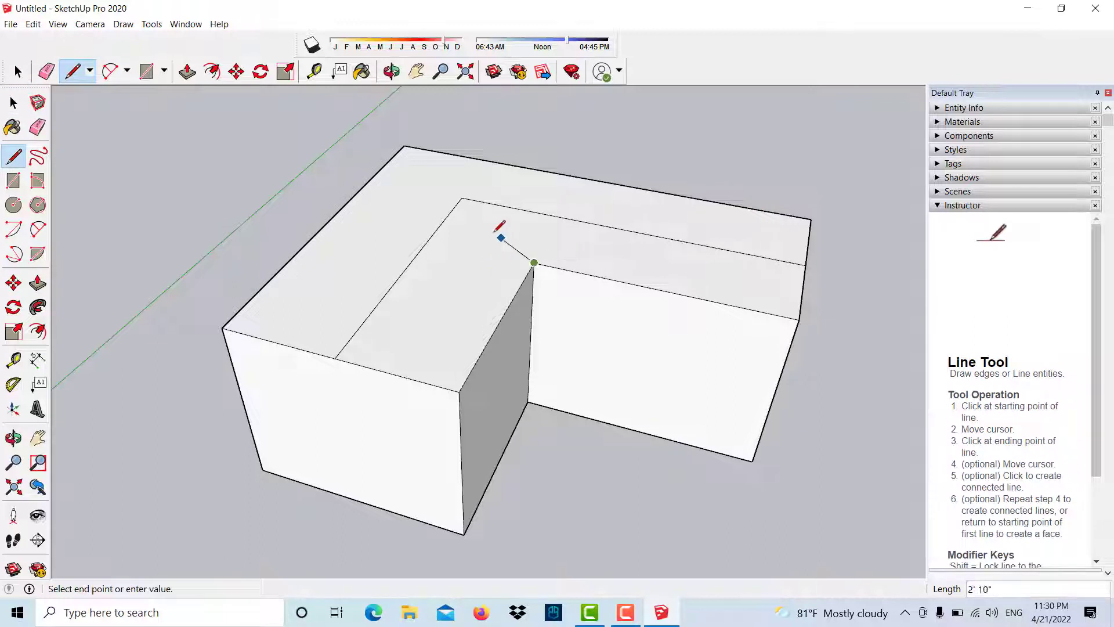
pyautogui.click(463, 198)
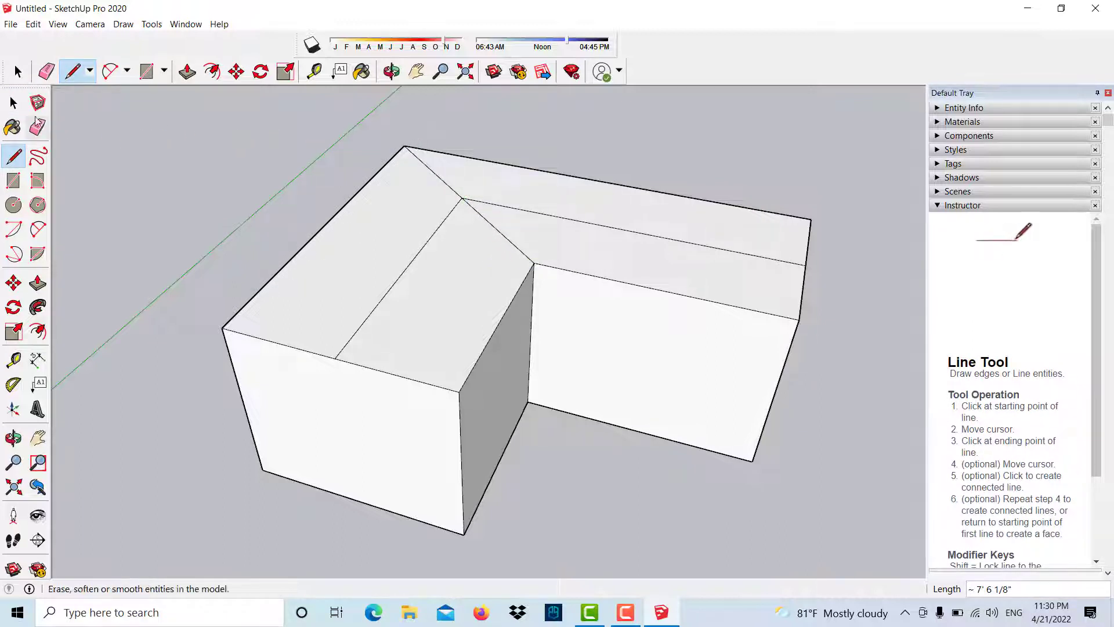
# Step: Raise the ridge lines straight up to form gabled roofs over both wings
pyautogui.click(13, 102)
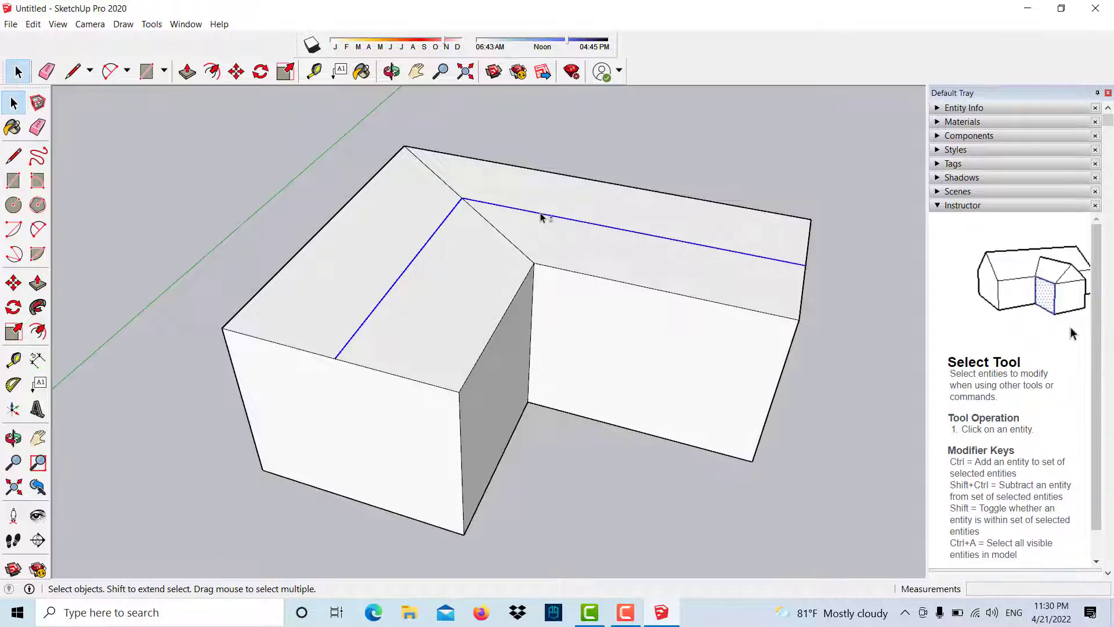
pyautogui.click(14, 283)
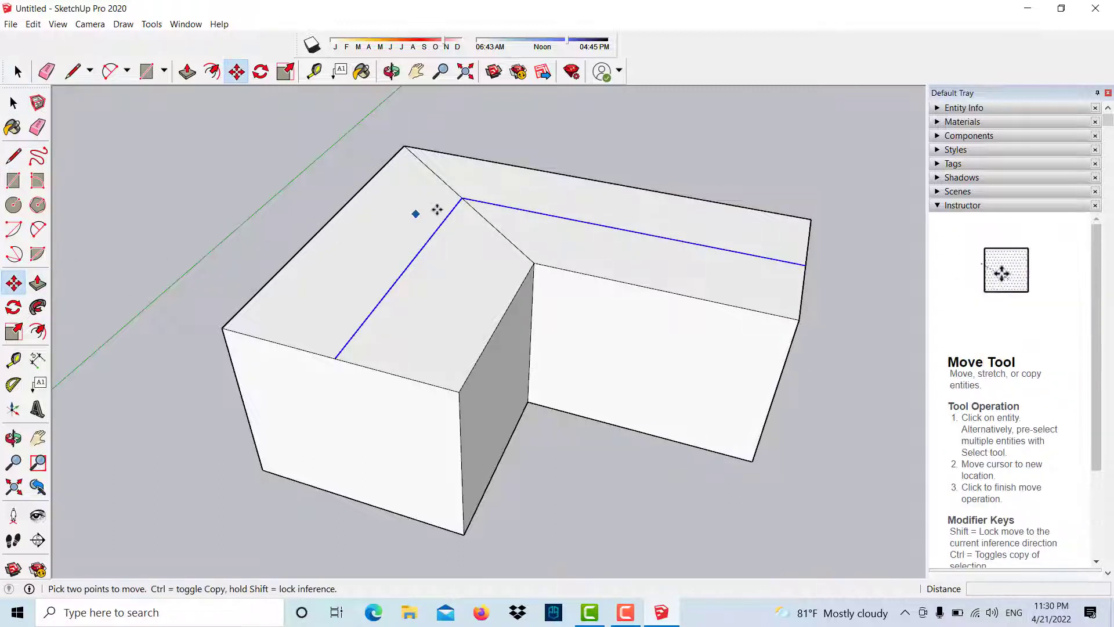
pyautogui.click(460, 200)
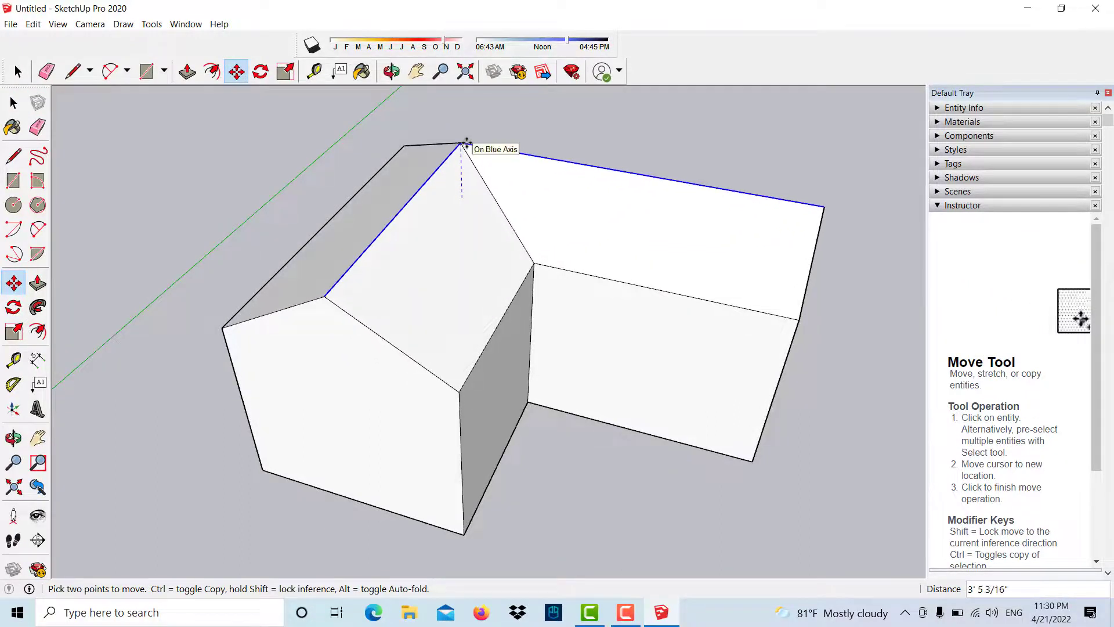
pyautogui.click(467, 142)
pyautogui.moveTo(461, 244); pyautogui.dragTo(381, 219, button='middle')
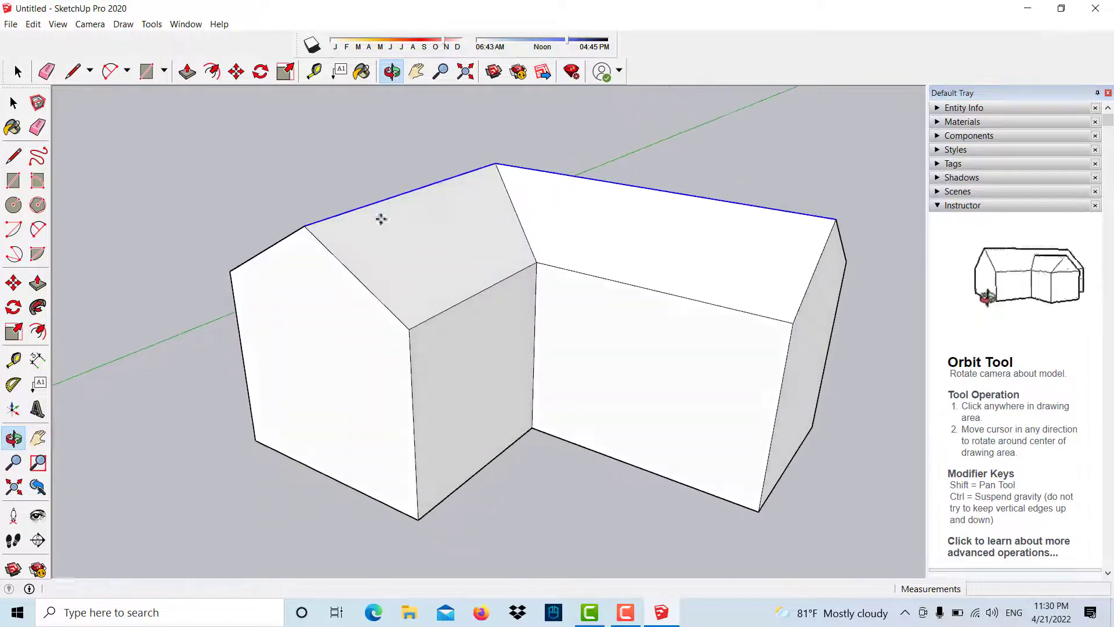
# Step: Orbit around and zoom in close on one wing's gable end
pyautogui.moveTo(500, 271); pyautogui.dragTo(507, 254, button='middle')
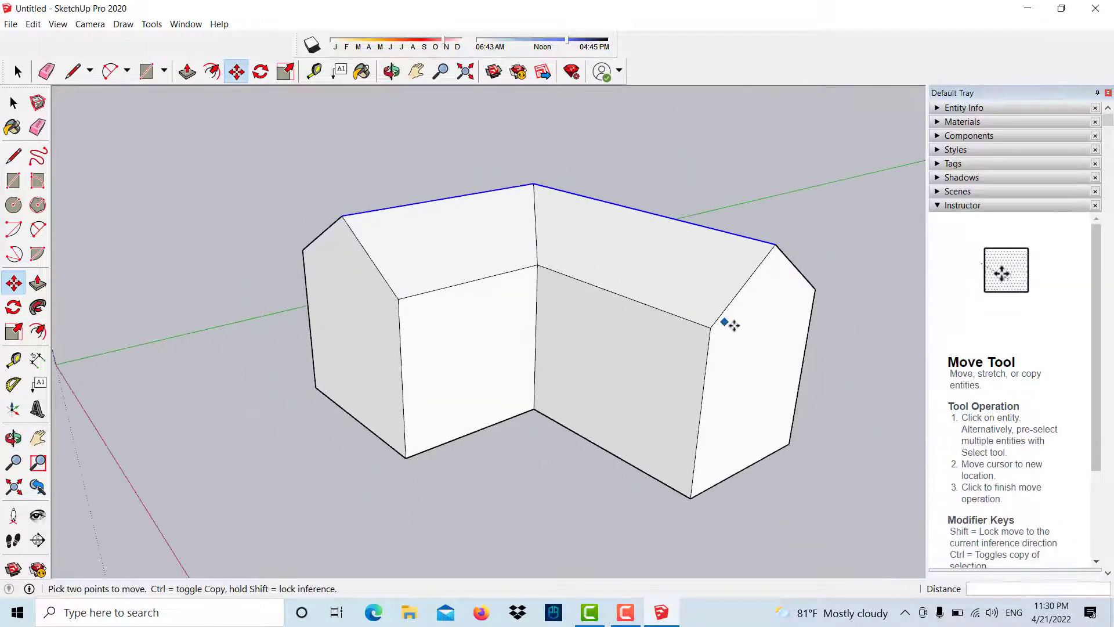
pyautogui.moveTo(726, 323)
pyautogui.mouseDown(button='middle')
pyautogui.moveTo(567, 290)
pyautogui.moveTo(598, 302)
pyautogui.mouseUp(button='middle')
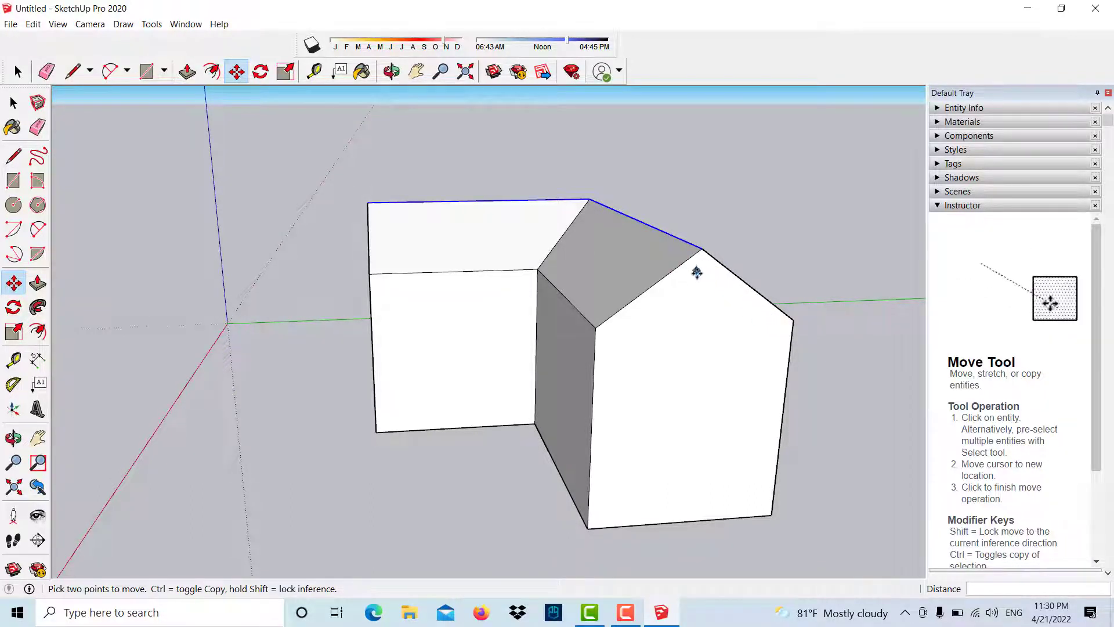
pyautogui.scroll(1, 698, 279)
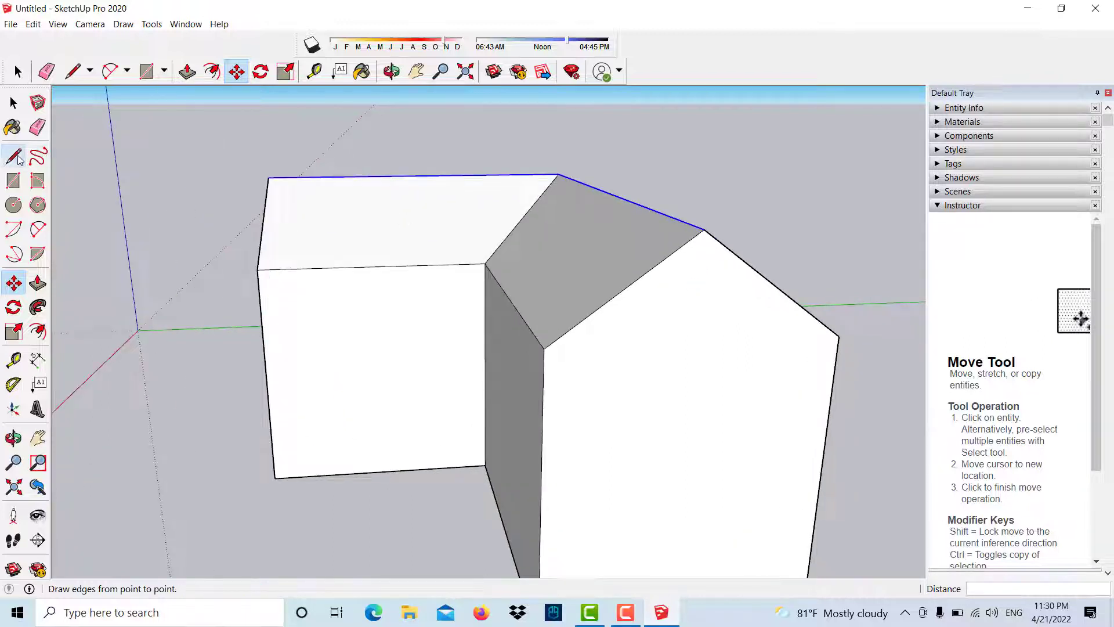
pyautogui.click(12, 155)
pyautogui.scroll(2, 554, 392)
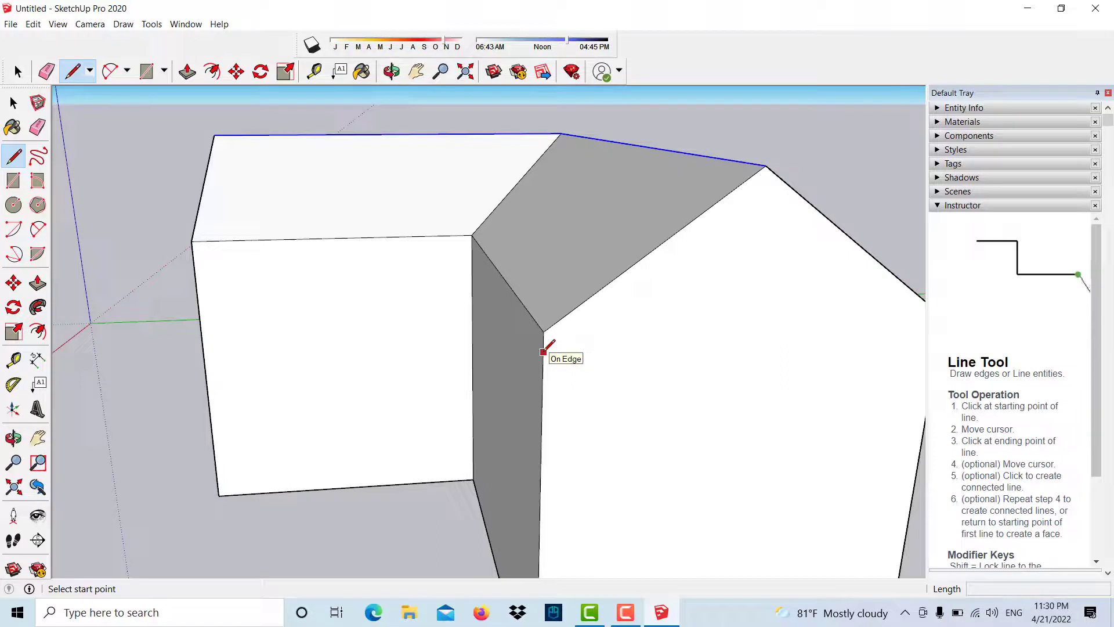
# Step: Trace a trim line inside the gable's sloped edges, eave to eave, closing a narrow strip
pyautogui.click(544, 351)
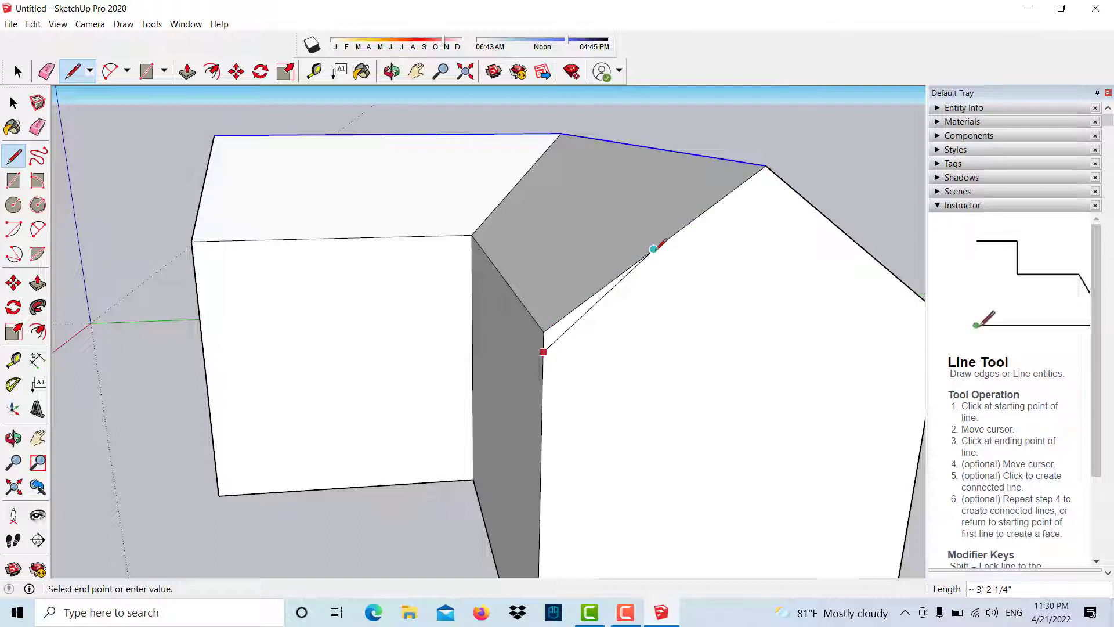
pyautogui.scroll(1, 654, 249)
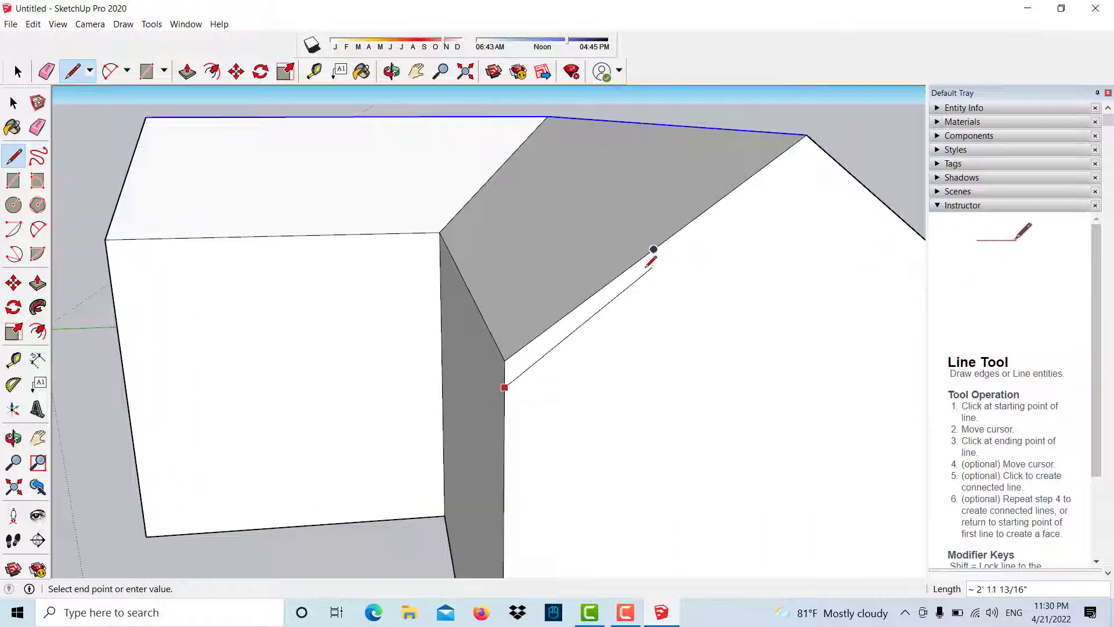
pyautogui.click(654, 268)
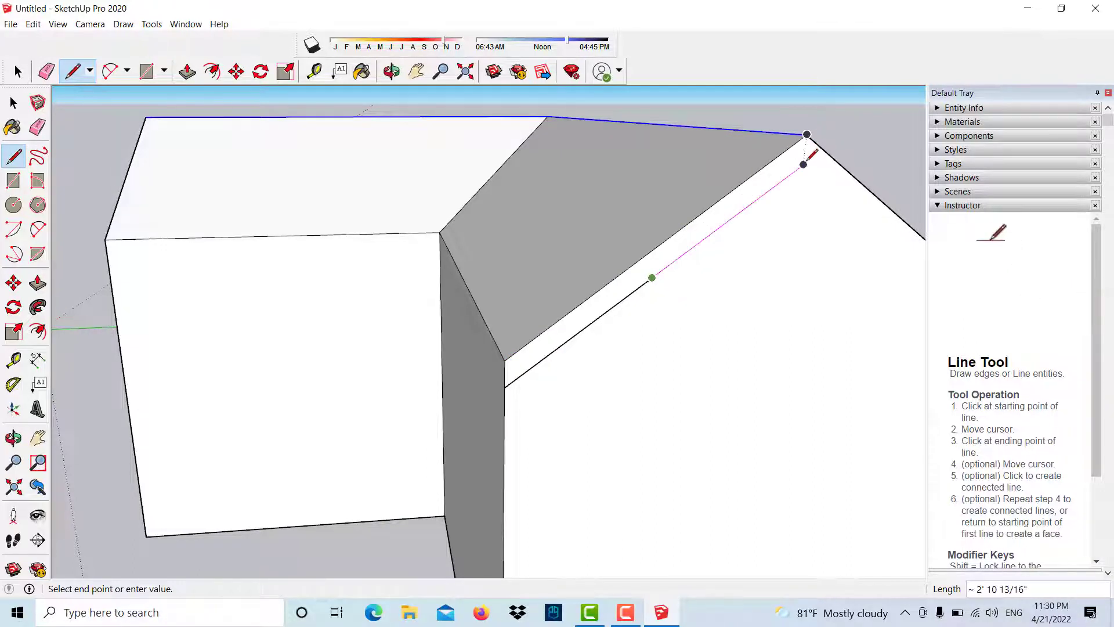
pyautogui.scroll(-1, 803, 171)
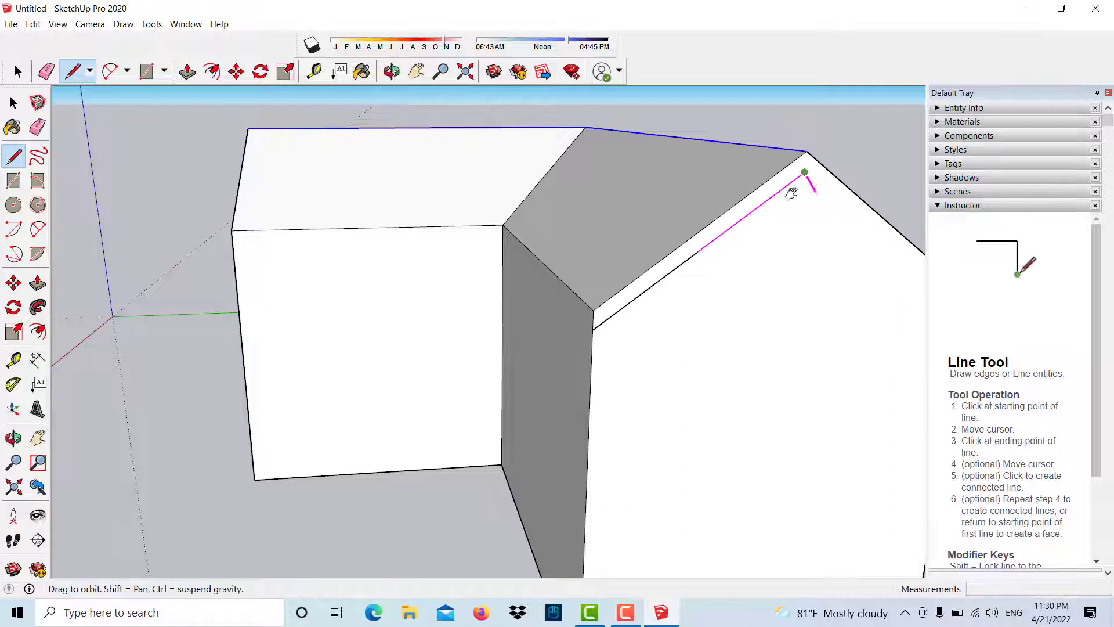
pyautogui.moveTo(798, 185)
pyautogui.mouseDown(button='middle')
pyautogui.moveTo(651, 171)
pyautogui.moveTo(667, 176)
pyautogui.mouseUp(button='middle')
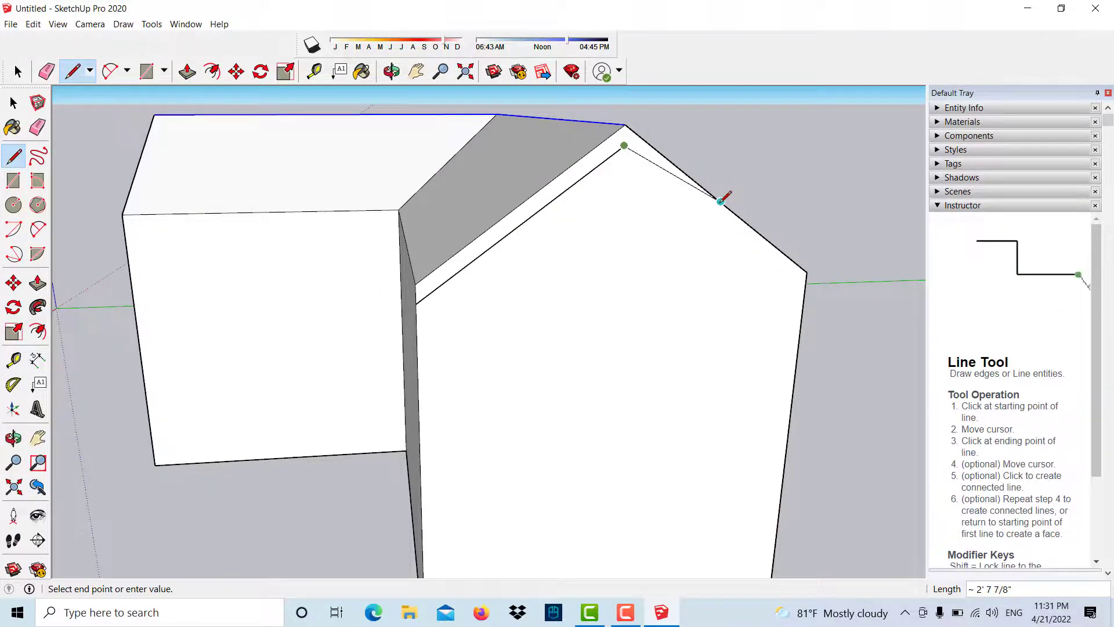
pyautogui.click(718, 221)
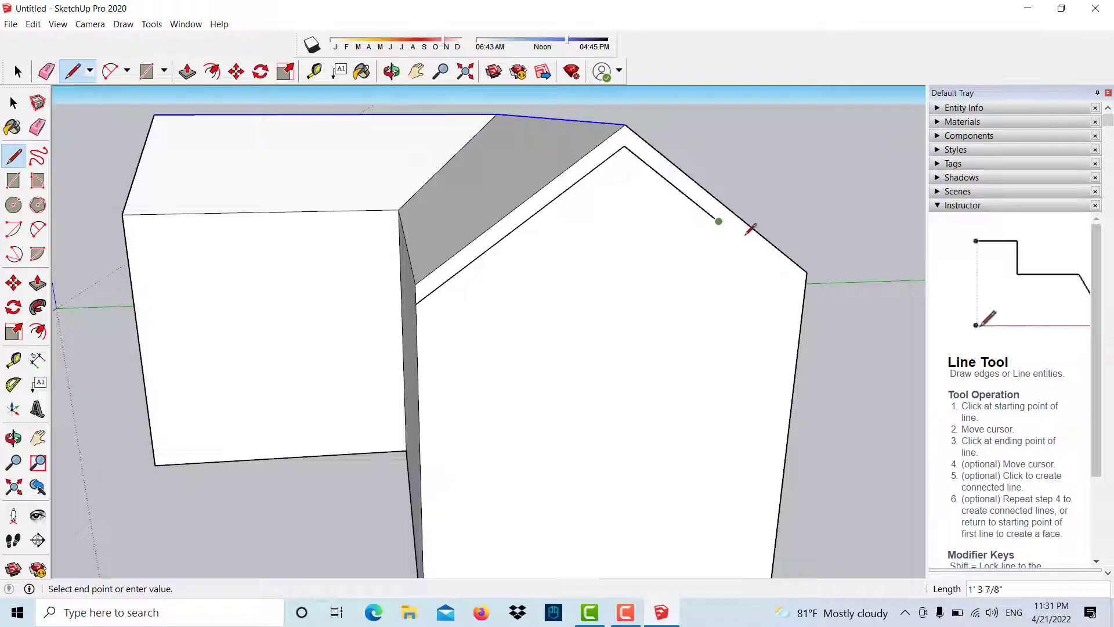
pyautogui.click(805, 289)
pyautogui.moveTo(634, 265); pyautogui.dragTo(649, 271, button='middle')
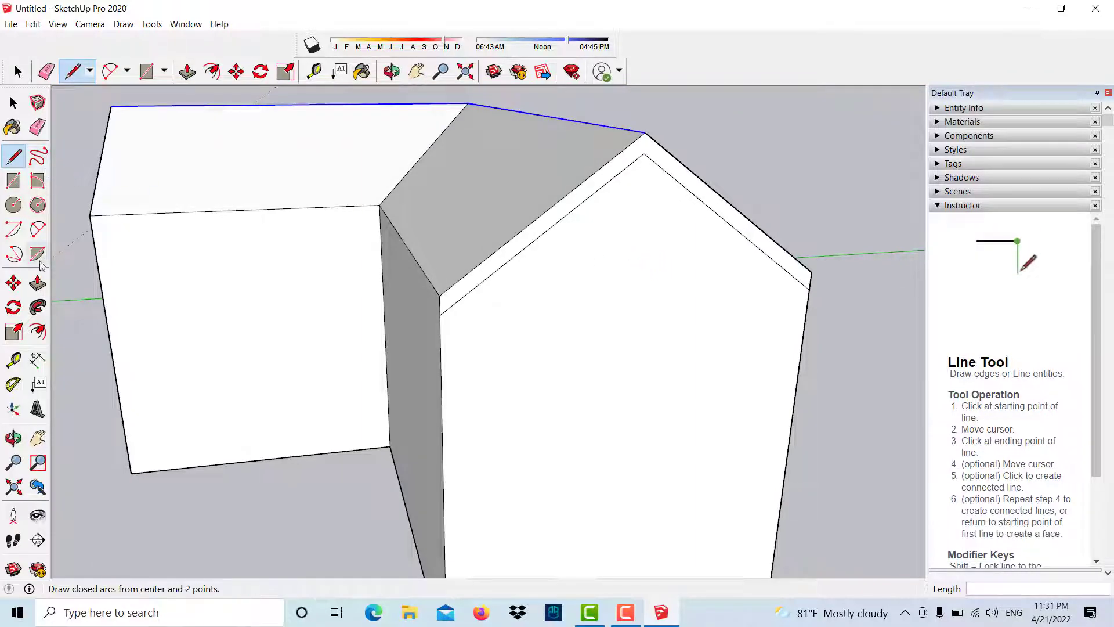
pyautogui.click(37, 284)
# Step: Pull the gable trim strip out into an overhang and mark an eave strip with a line
pyautogui.click(583, 187)
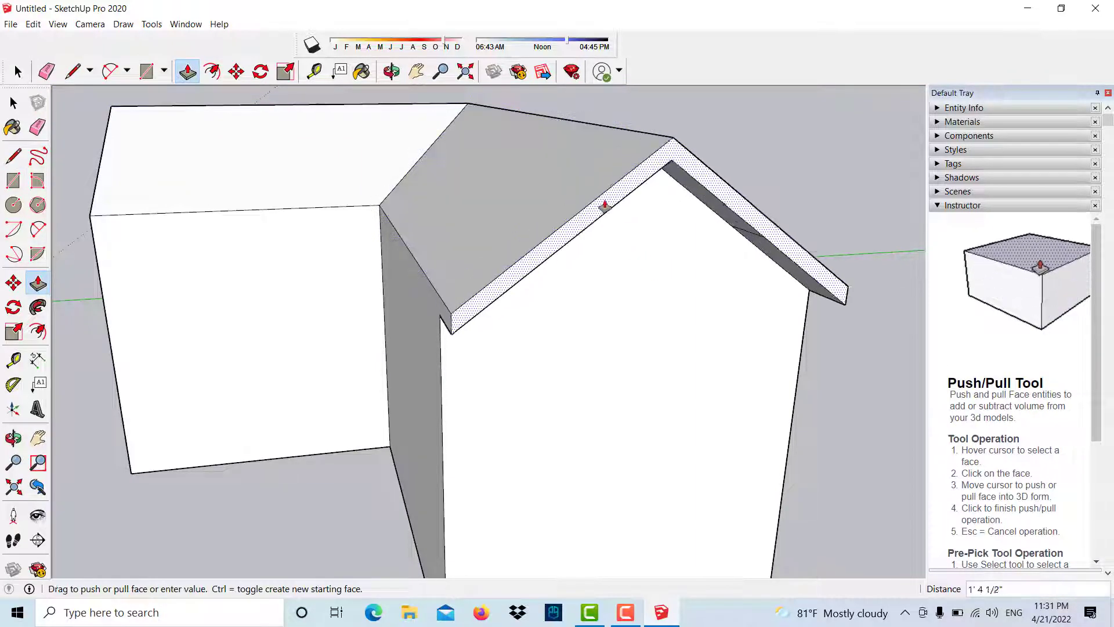
pyautogui.click(598, 203)
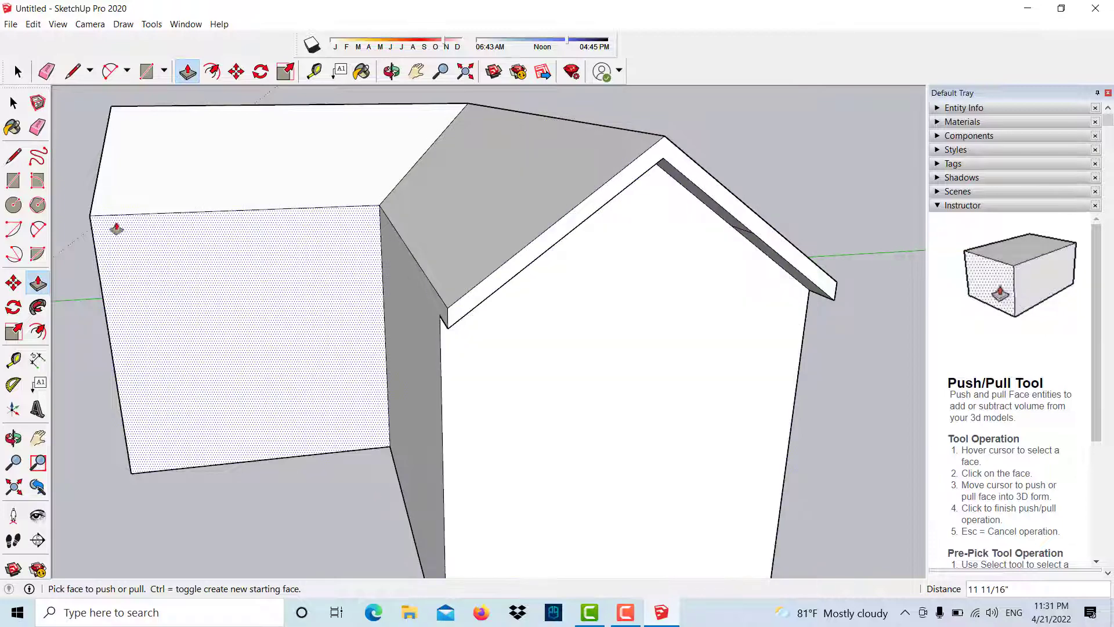
pyautogui.moveTo(229, 266)
pyautogui.mouseDown(button='middle')
pyautogui.moveTo(392, 265)
pyautogui.moveTo(236, 232)
pyautogui.mouseUp(button='middle')
pyautogui.click(14, 156)
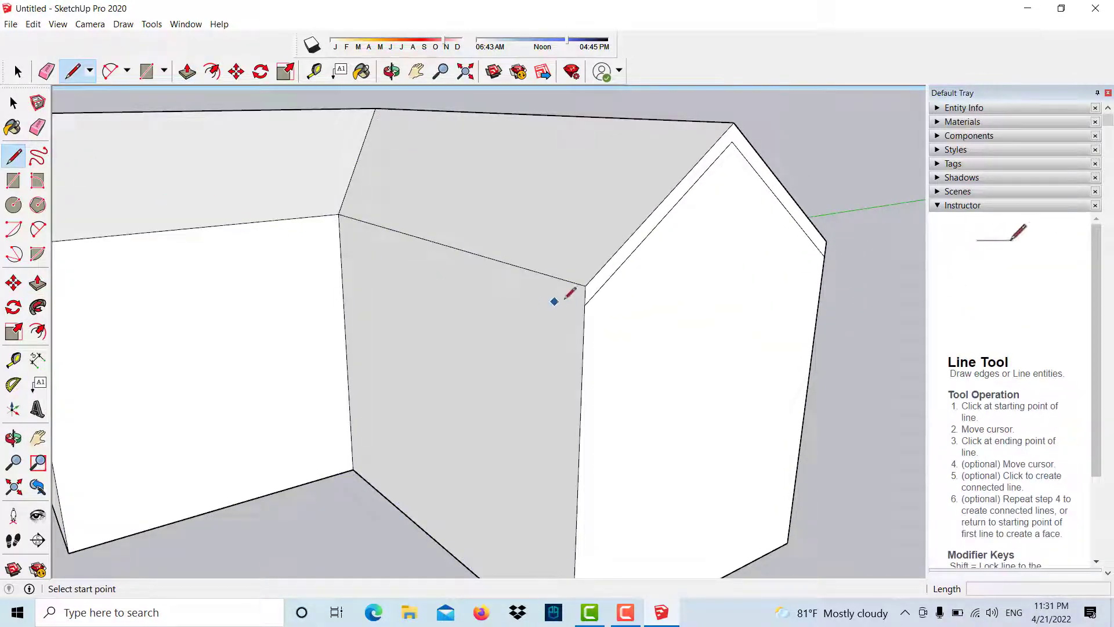
pyautogui.click(585, 304)
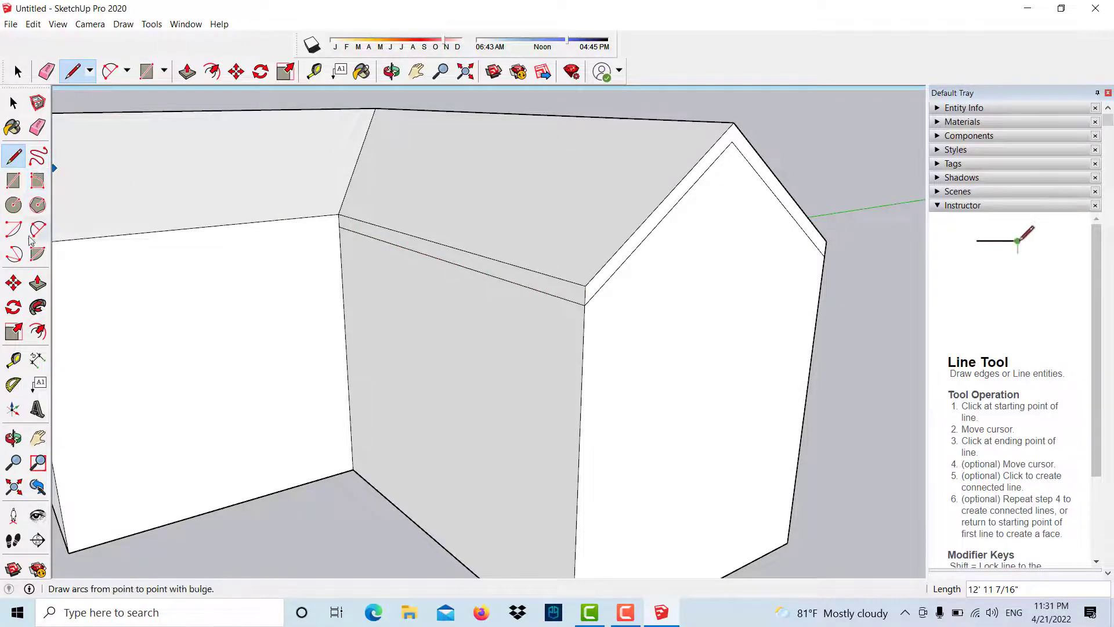
pyautogui.click(38, 283)
# Step: Thicken the gable overhang and pull the eave strip outward
pyautogui.click(665, 207)
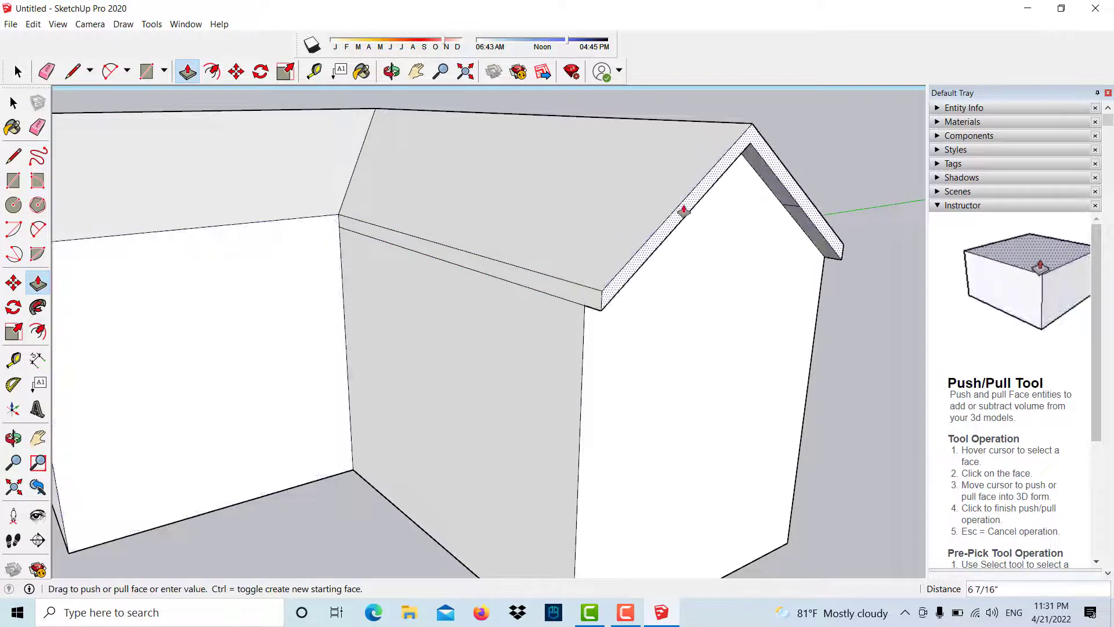
pyautogui.click(560, 285)
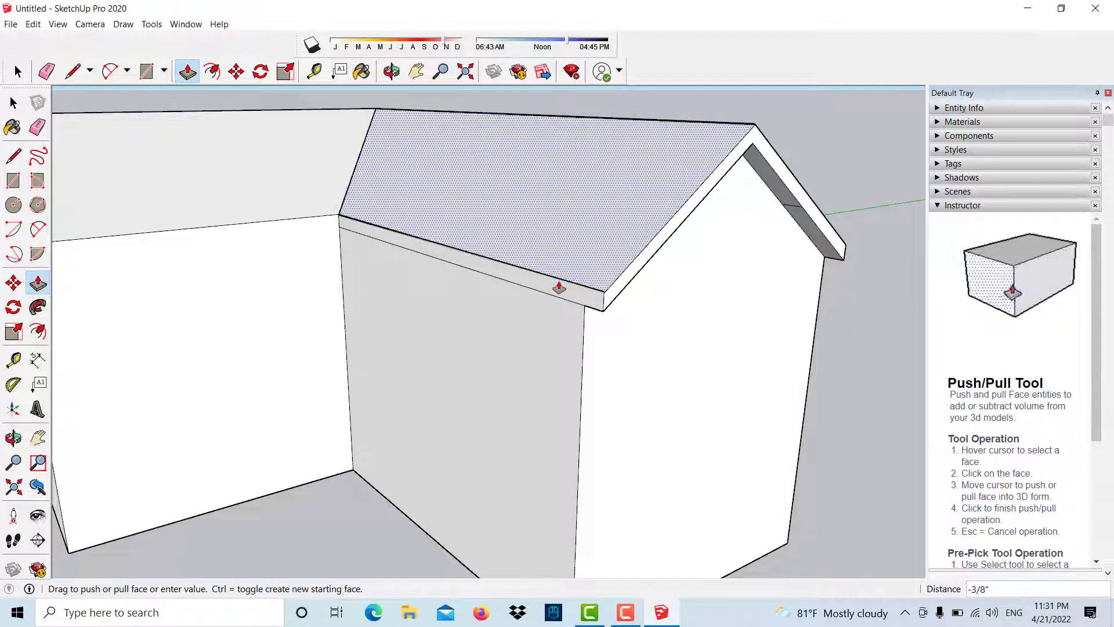
pyautogui.press('Escape')
pyautogui.click(553, 287)
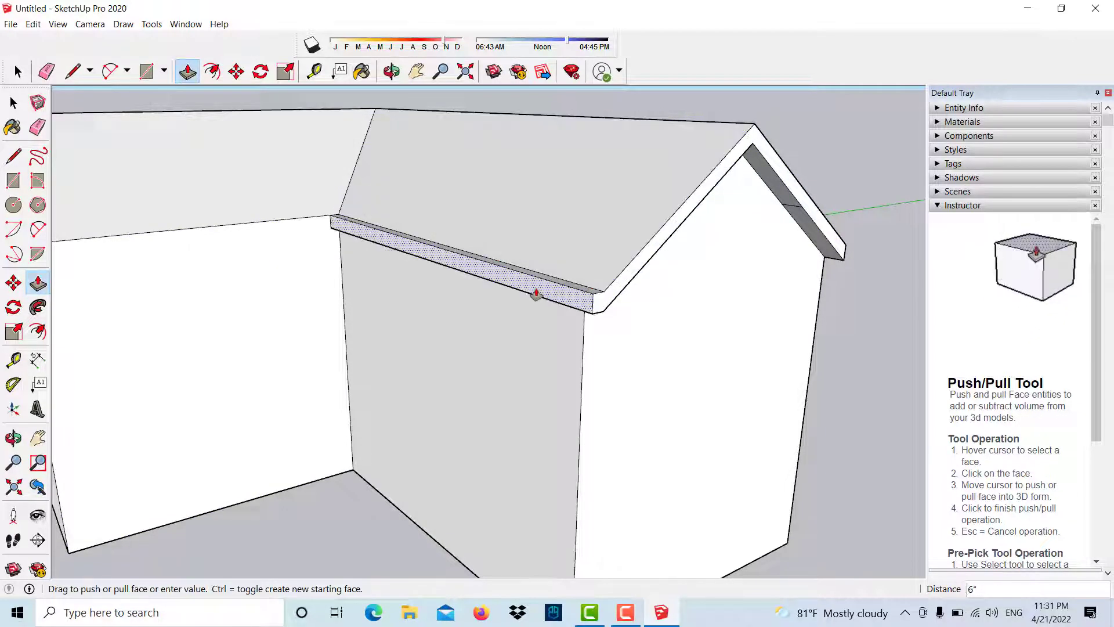
pyautogui.click(435, 308)
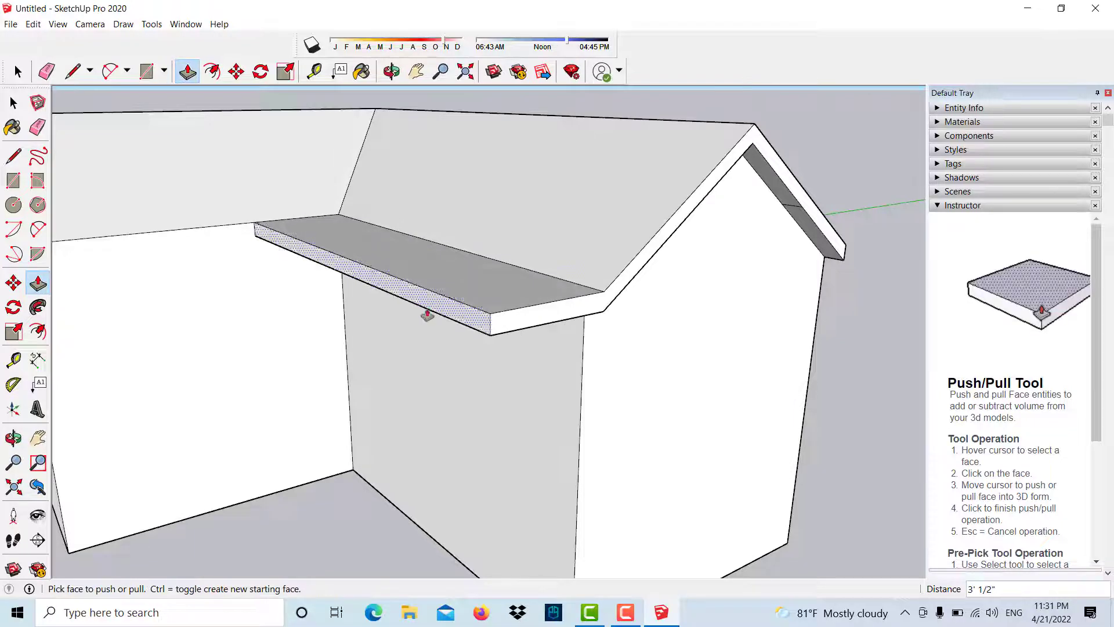
# Step: Undo the eave and gable overhangs, leaving the roof edges plain
pyautogui.moveTo(428, 314); pyautogui.dragTo(505, 218, button='middle')
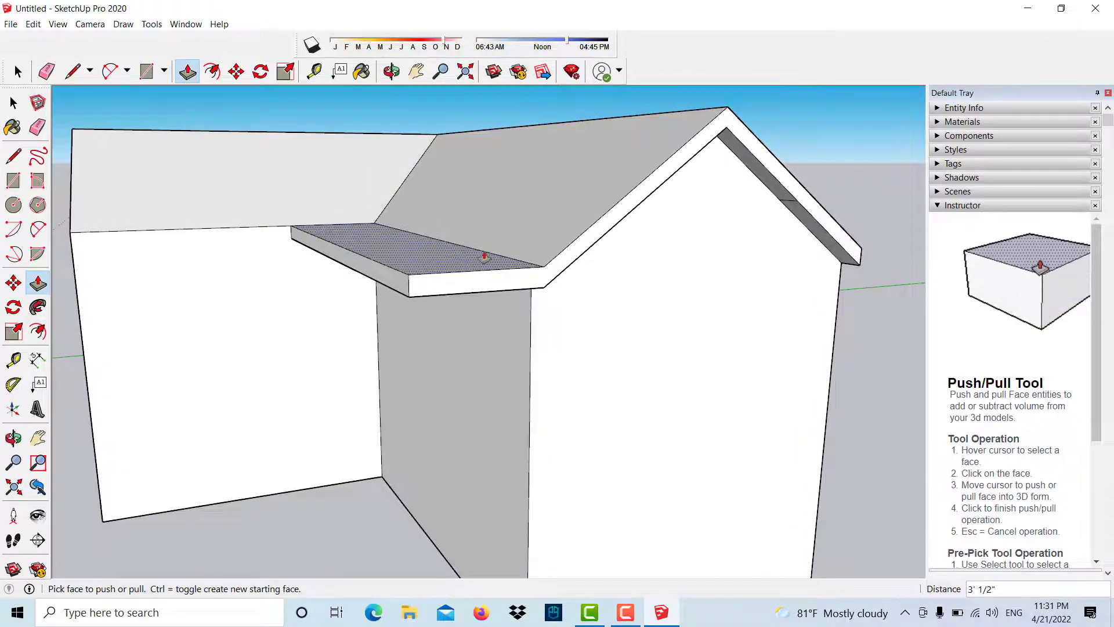
pyautogui.hotkey('ctrl', 'z')
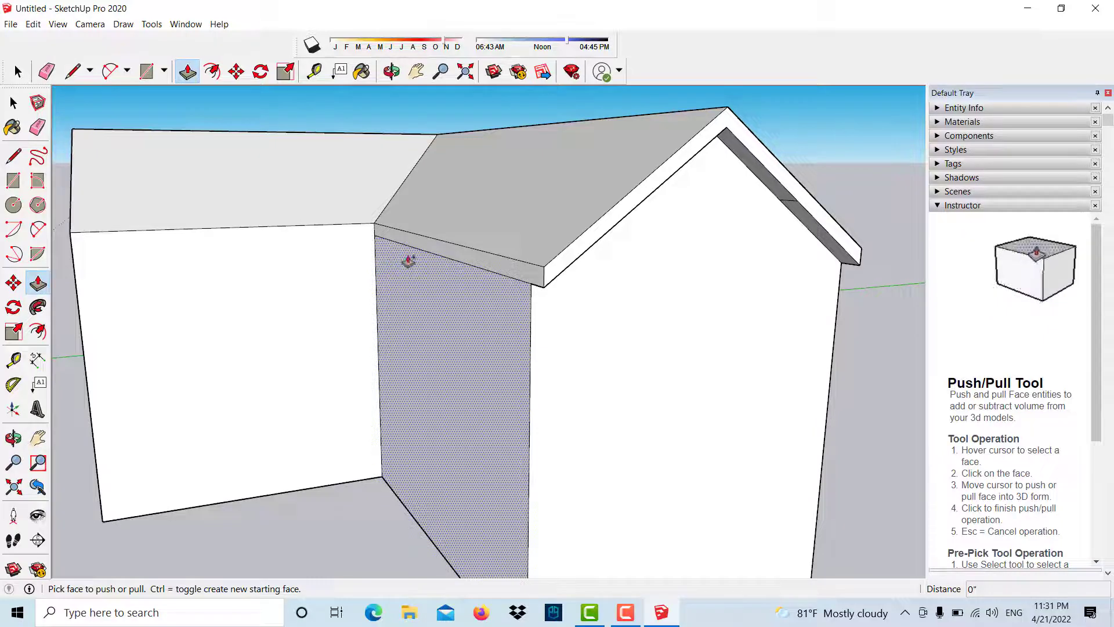
pyautogui.hotkey('ctrl', 'z')
pyautogui.hotkey('ctrl', 'z')
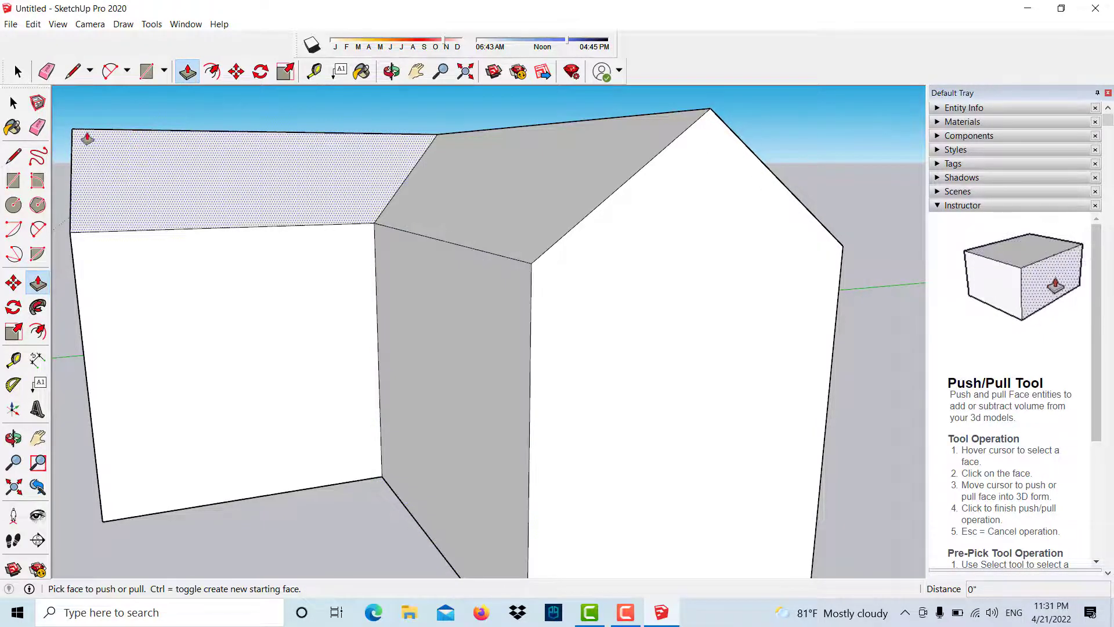
# Step: Start a Tape Measure guide from the first sloped gable roof edge, then cancel it
pyautogui.click(11, 362)
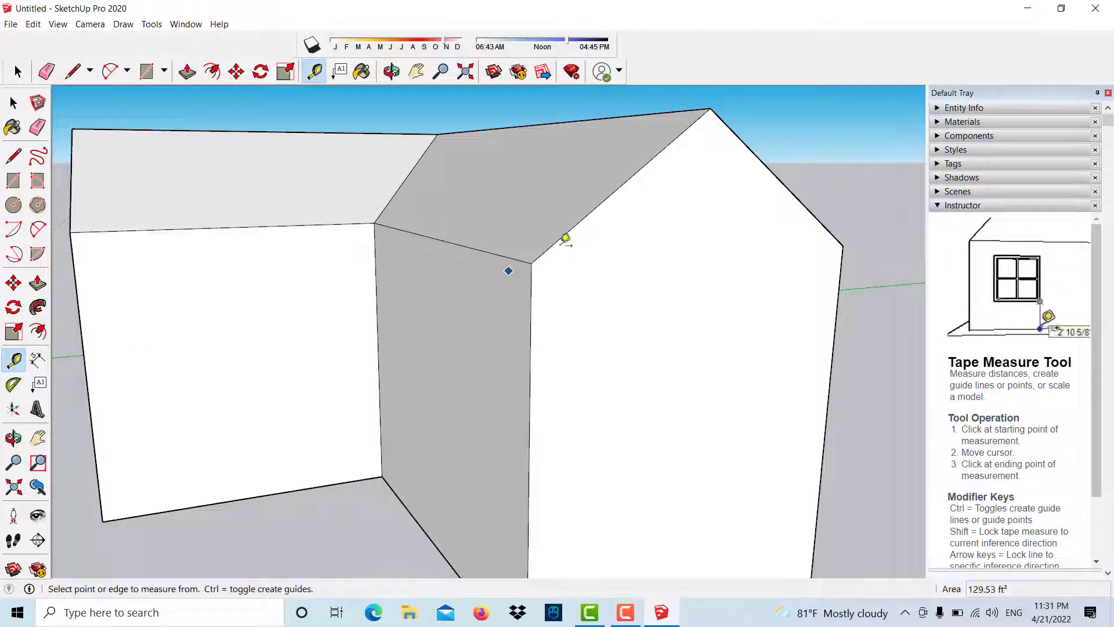
pyautogui.click(626, 183)
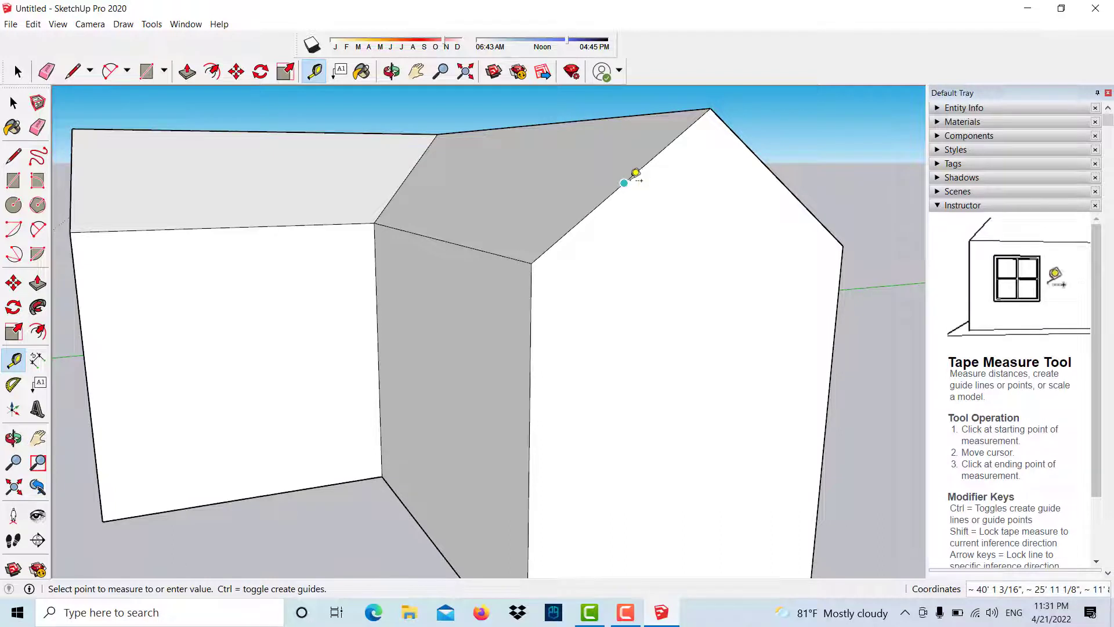
pyautogui.scroll(2, 632, 200)
pyautogui.scroll(2, 631, 203)
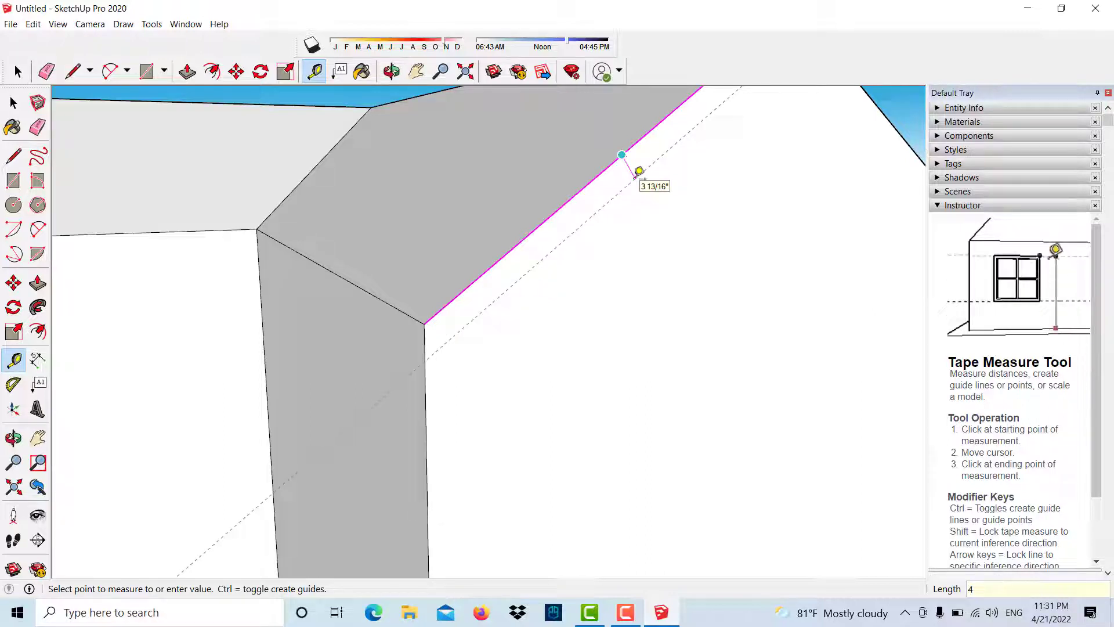
pyautogui.press('Escape')
# Step: Orbit to the other roof slope and place a guide 4 inches inside its edge
pyautogui.press('o')
pyautogui.moveTo(630, 183)
pyautogui.mouseDown()
pyautogui.moveTo(654, 229)
pyautogui.moveTo(697, 237)
pyautogui.moveTo(607, 231)
pyautogui.mouseUp()
pyautogui.press('t')
pyautogui.moveTo(607, 231)
pyautogui.mouseDown(button='middle')
pyautogui.moveTo(749, 184)
pyautogui.moveTo(669, 204)
pyautogui.moveTo(567, 184)
pyautogui.mouseUp(button='middle')
pyautogui.click(599, 176)
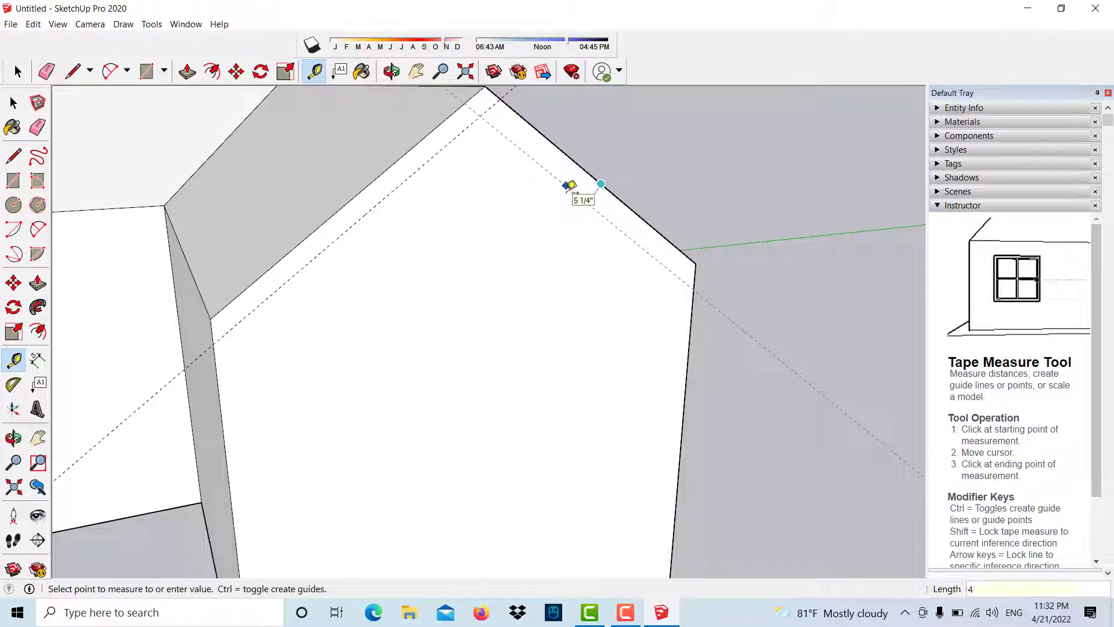
pyautogui.click(569, 186)
pyautogui.moveTo(567, 199)
pyautogui.mouseDown(button='middle')
pyautogui.moveTo(726, 239)
pyautogui.moveTo(766, 277)
pyautogui.moveTo(596, 308)
pyautogui.moveTo(513, 242)
pyautogui.moveTo(463, 242)
pyautogui.moveTo(417, 263)
pyautogui.moveTo(500, 212)
pyautogui.moveTo(304, 219)
pyautogui.mouseUp(button='middle')
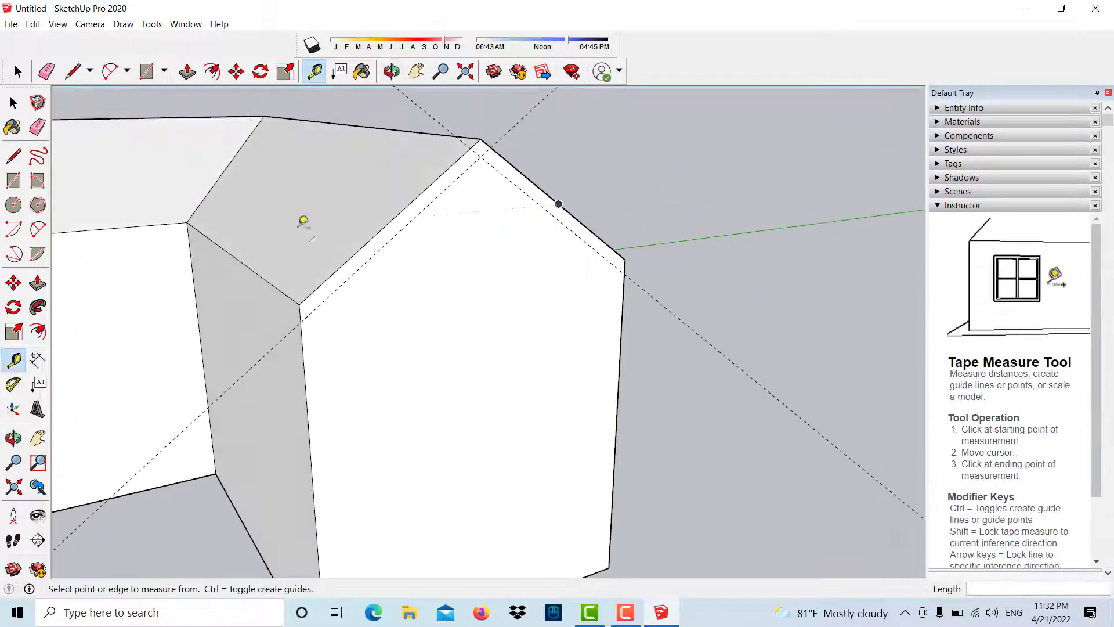
# Step: Trace the 4" guide from the wall corner to the gable peak, briefly testing Push/Pull on the strip
pyautogui.click(14, 157)
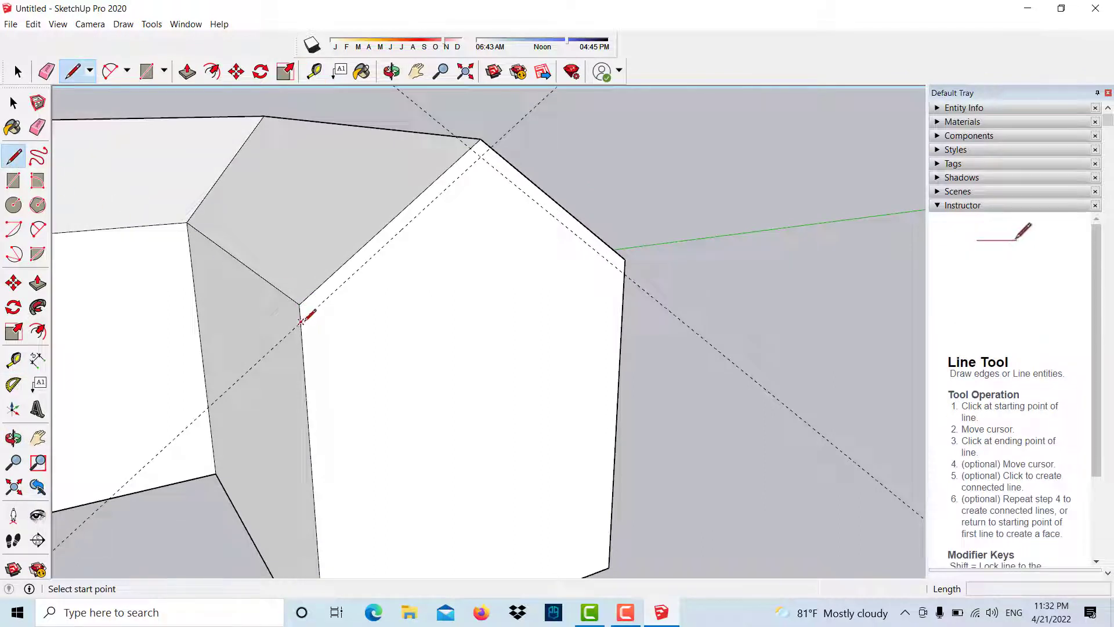
pyautogui.click(301, 321)
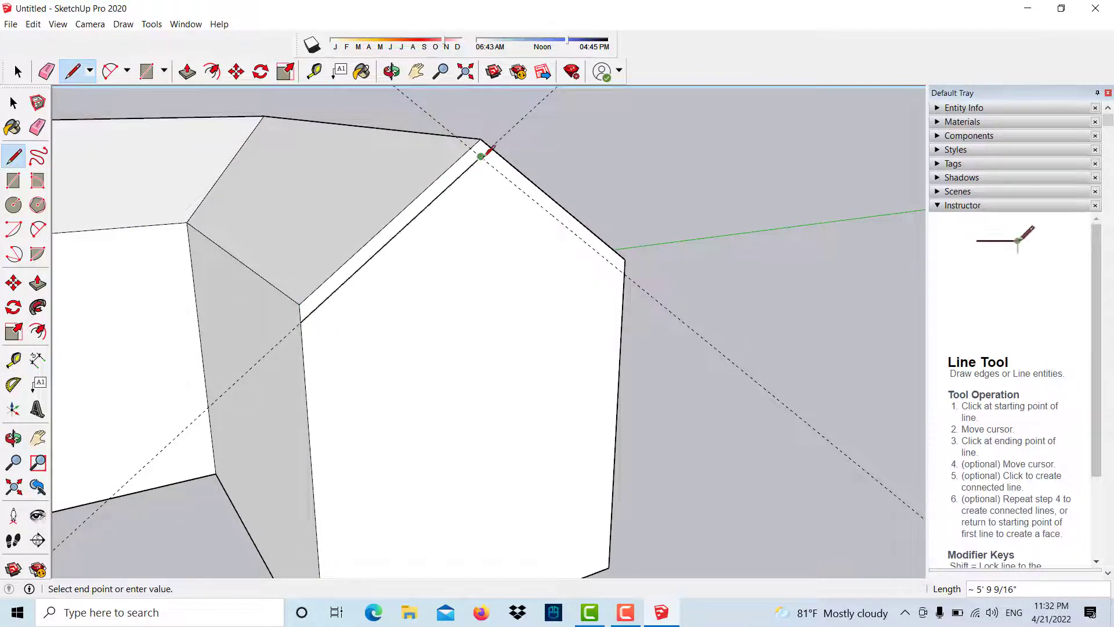
pyautogui.click(625, 271)
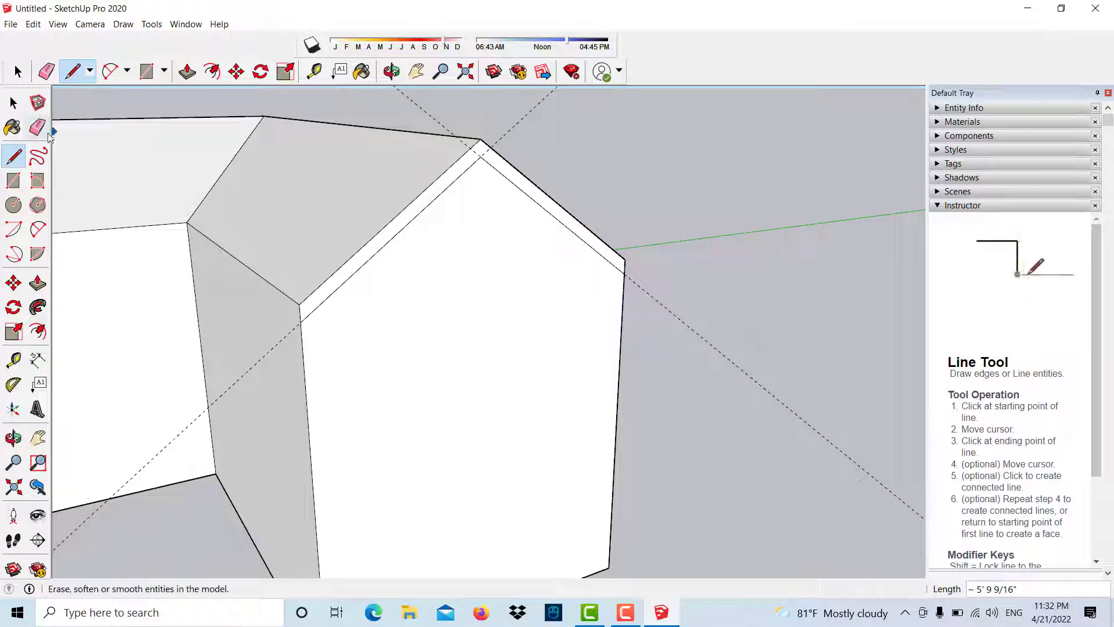
pyautogui.click(37, 283)
pyautogui.click(388, 230)
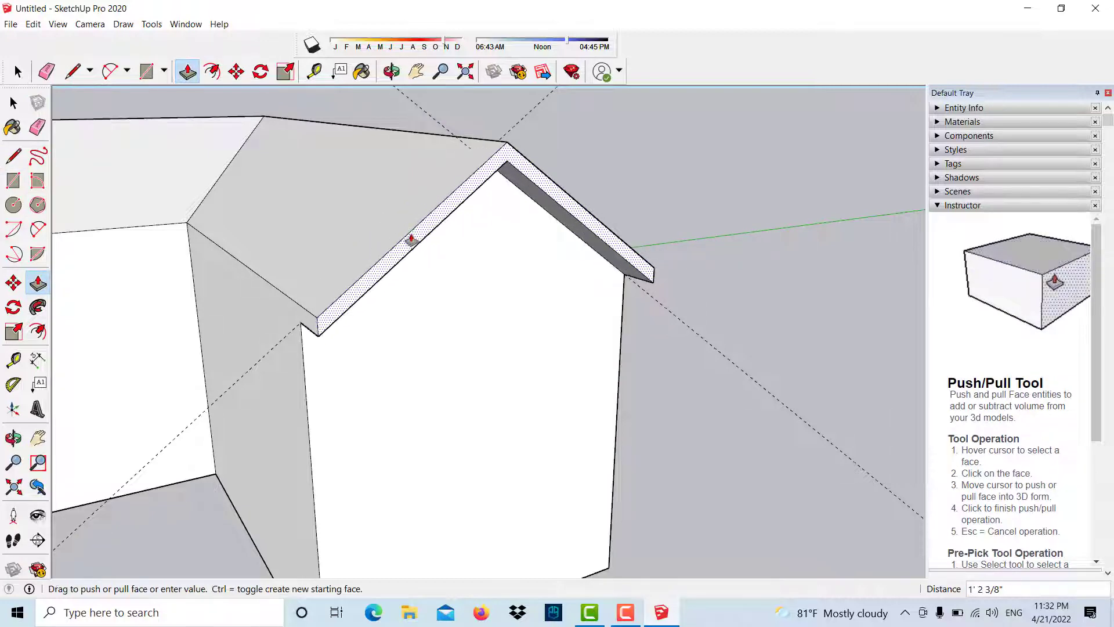
pyautogui.press('Escape')
pyautogui.click(12, 156)
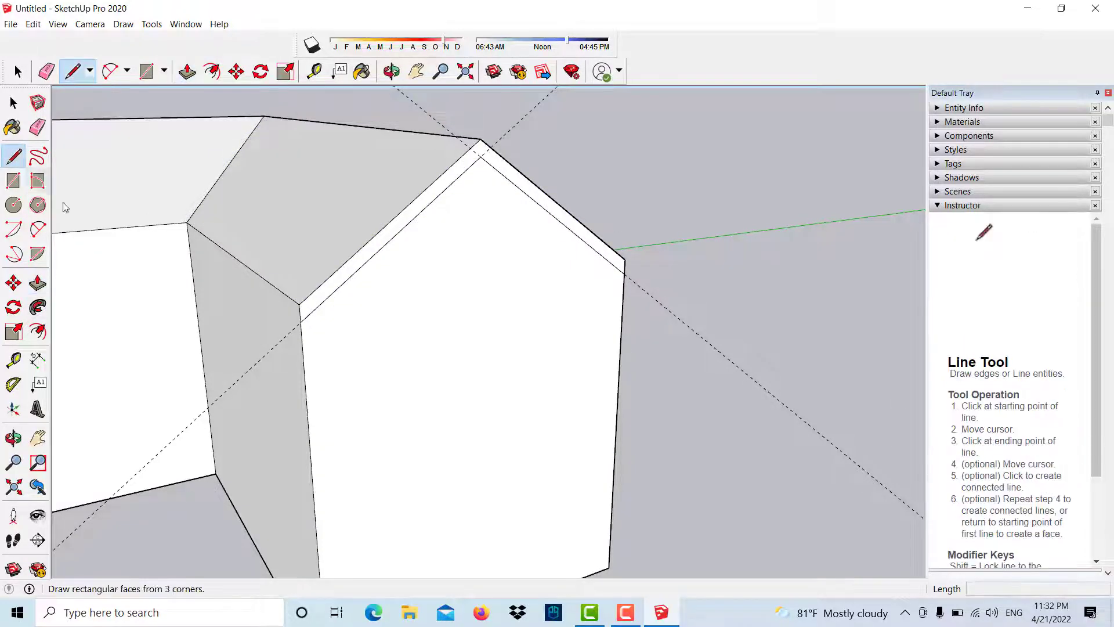
pyautogui.moveTo(65, 207)
pyautogui.mouseDown(button='middle')
pyautogui.moveTo(293, 323)
pyautogui.moveTo(495, 284)
pyautogui.mouseUp(button='middle')
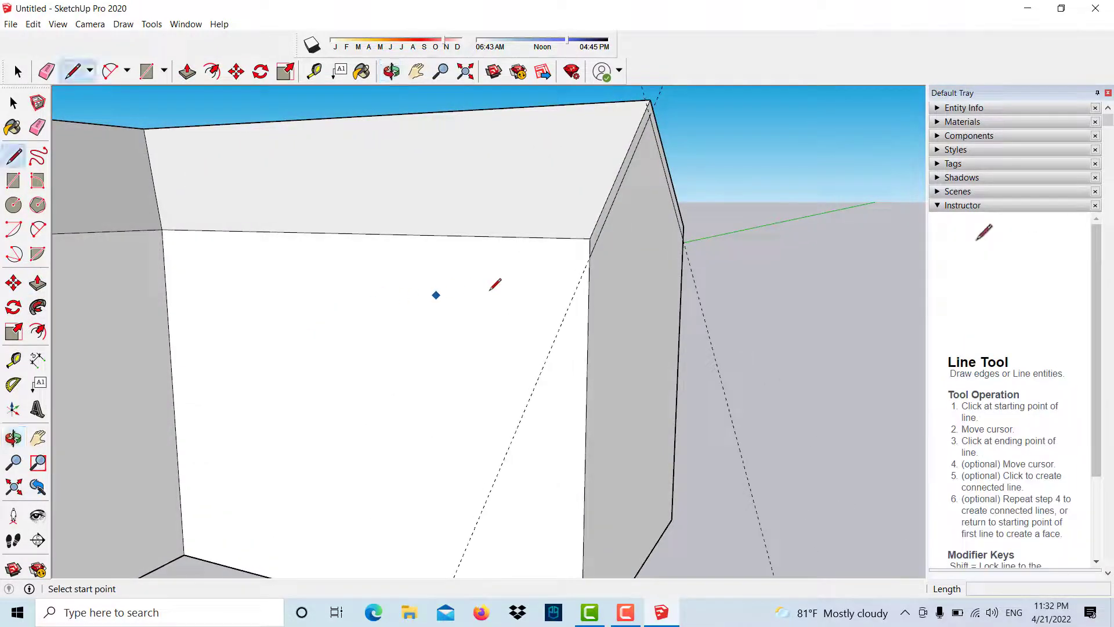
# Step: Split the eave at the wall corner and pull the gable trim out 7 inches
pyautogui.click(590, 257)
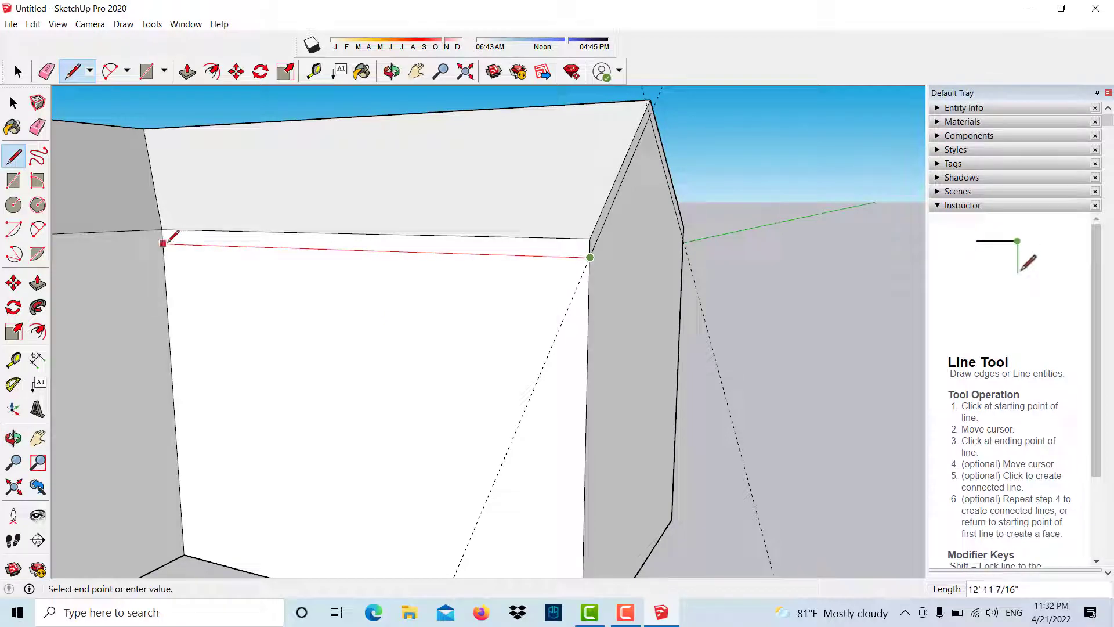
pyautogui.moveTo(400, 261)
pyautogui.mouseDown(button='middle')
pyautogui.moveTo(329, 281)
pyautogui.moveTo(82, 256)
pyautogui.mouseUp(button='middle')
pyautogui.click(37, 282)
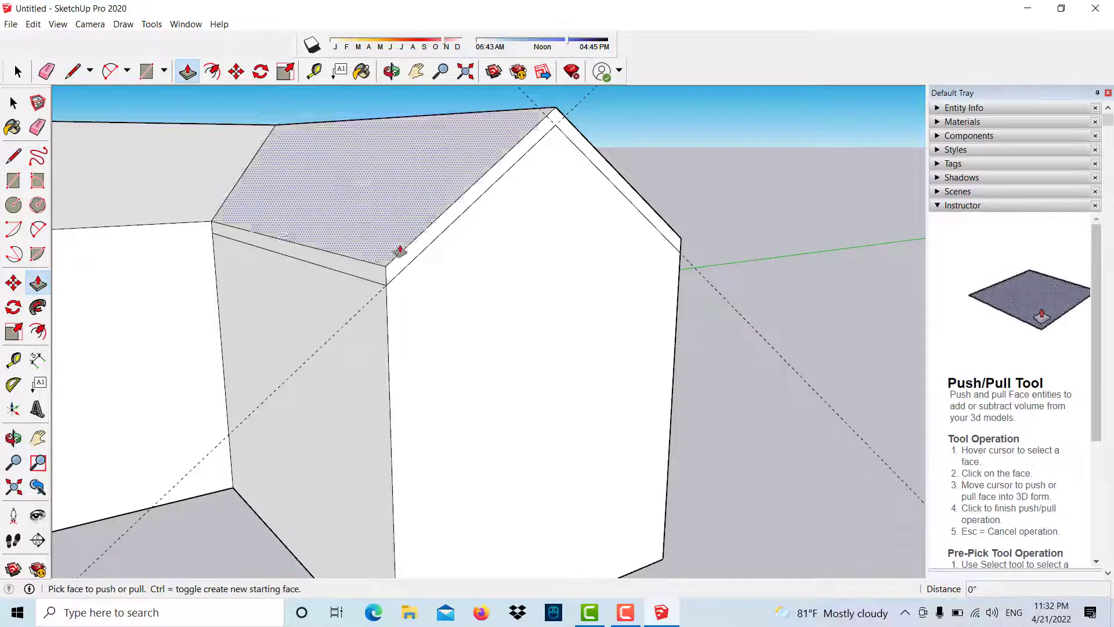
pyautogui.click(398, 249)
pyautogui.click(450, 239)
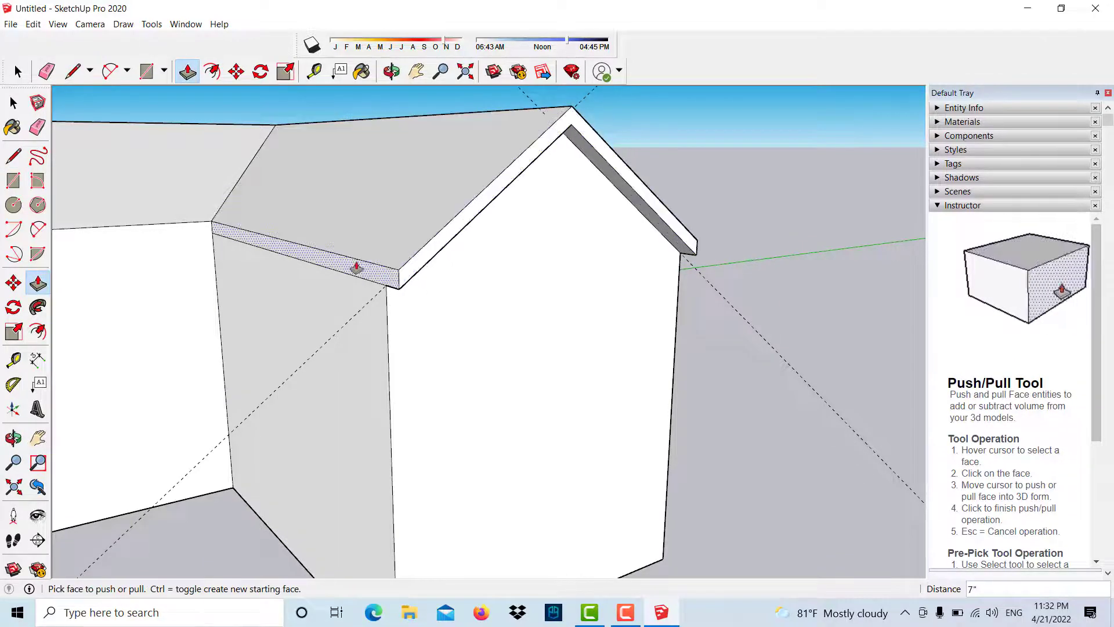
# Step: Try pulling the eave strip outward, undo it, then cancel the retry
pyautogui.click(348, 265)
pyautogui.click(303, 276)
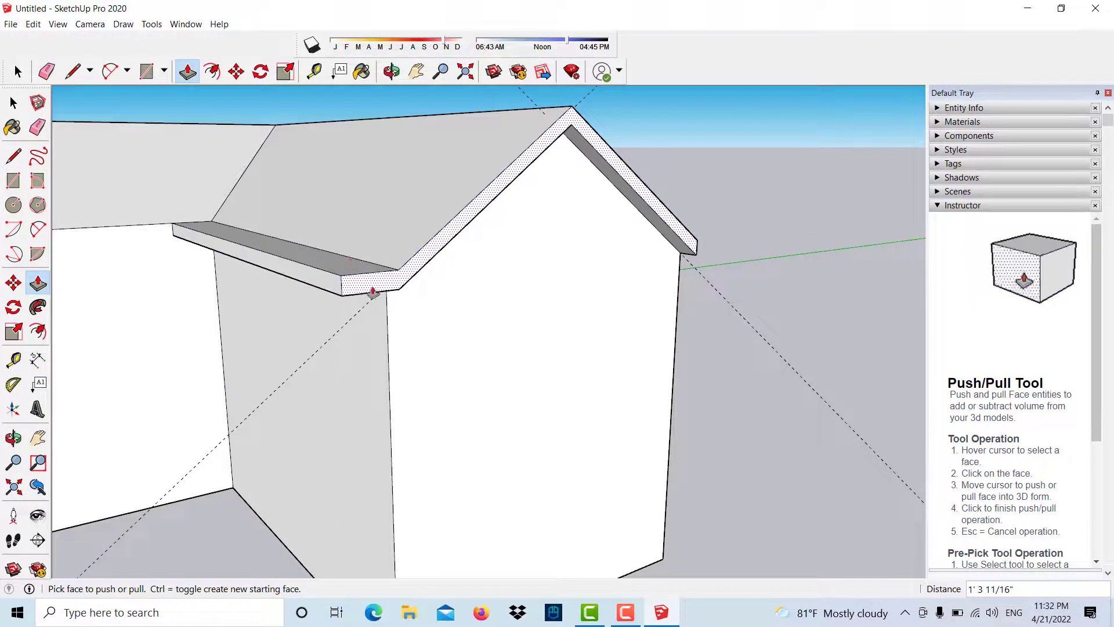
pyautogui.hotkey('ctrl', 'z')
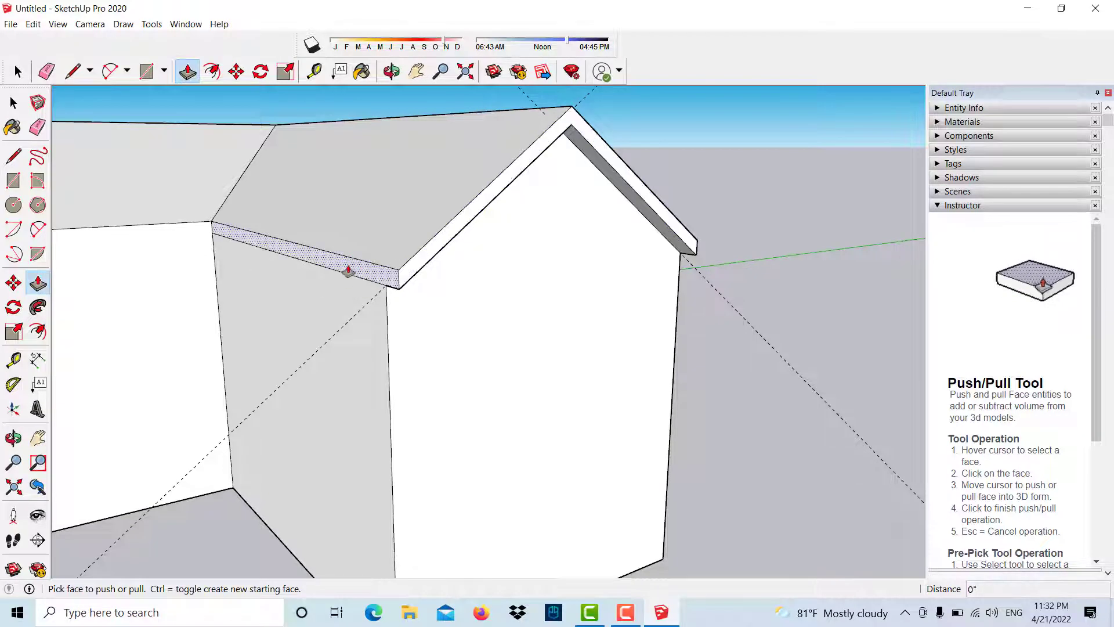
pyautogui.click(348, 272)
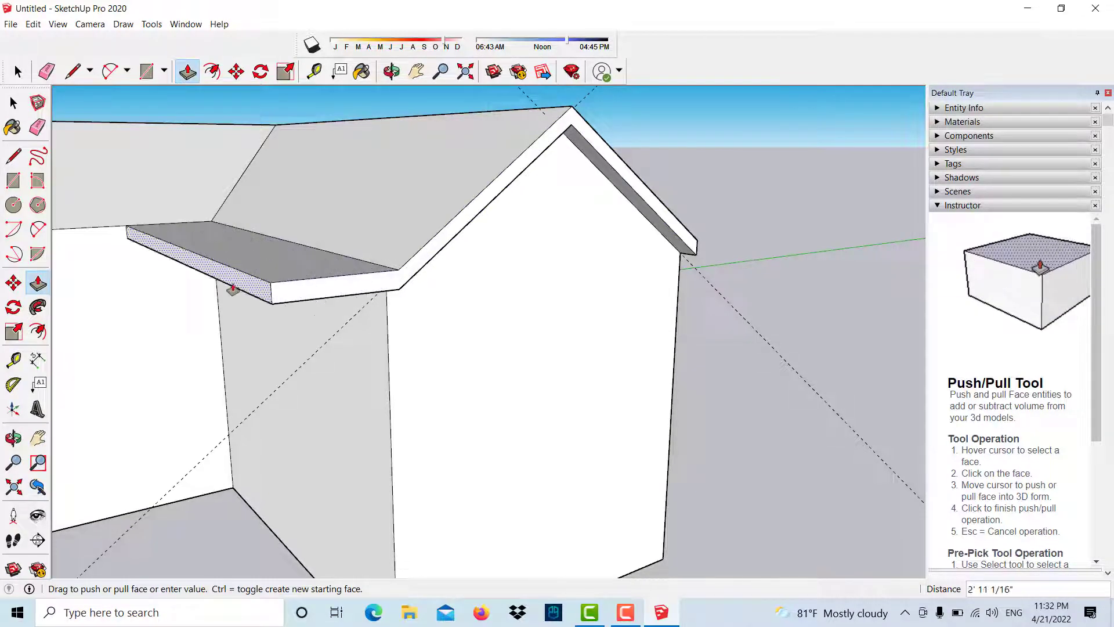
pyautogui.press('Escape')
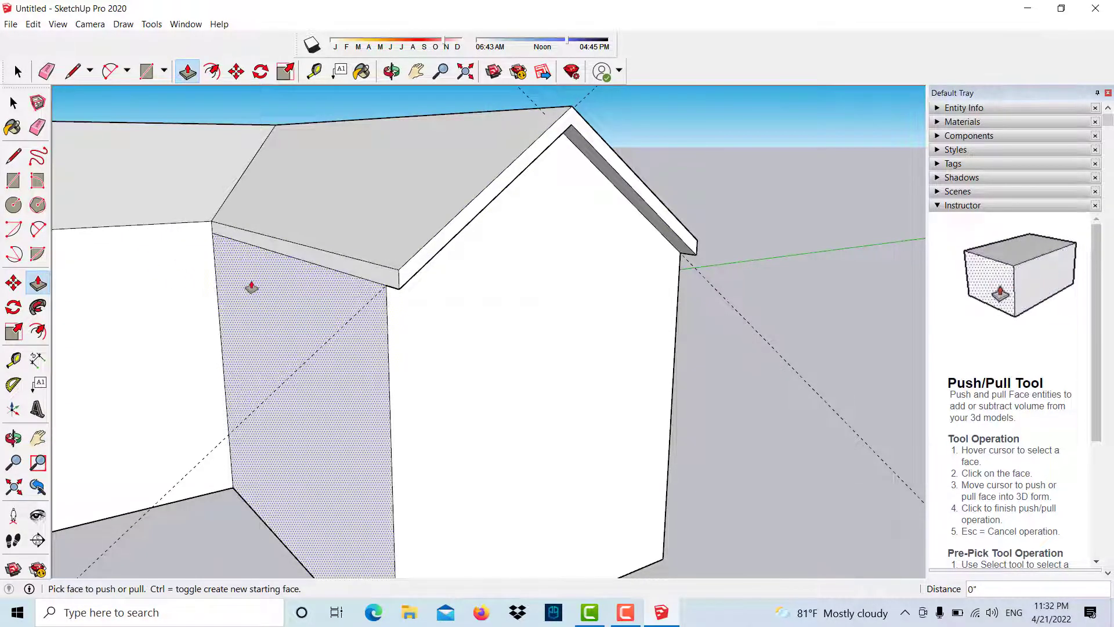
# Step: Recess the side wall about 10 inches beneath the eave
pyautogui.click(292, 313)
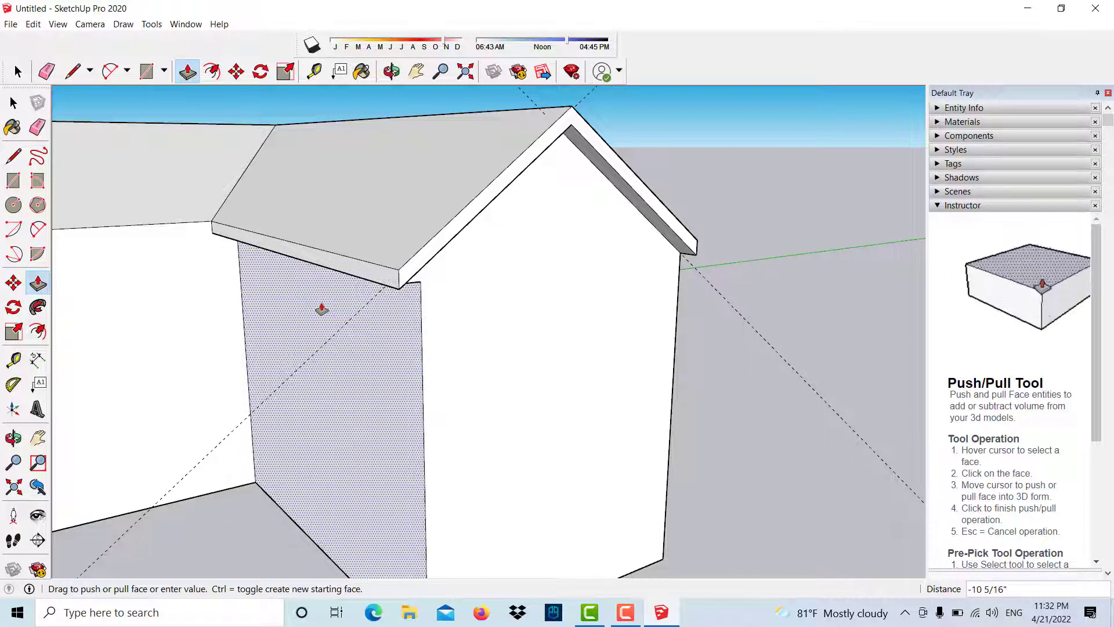
pyautogui.click(326, 309)
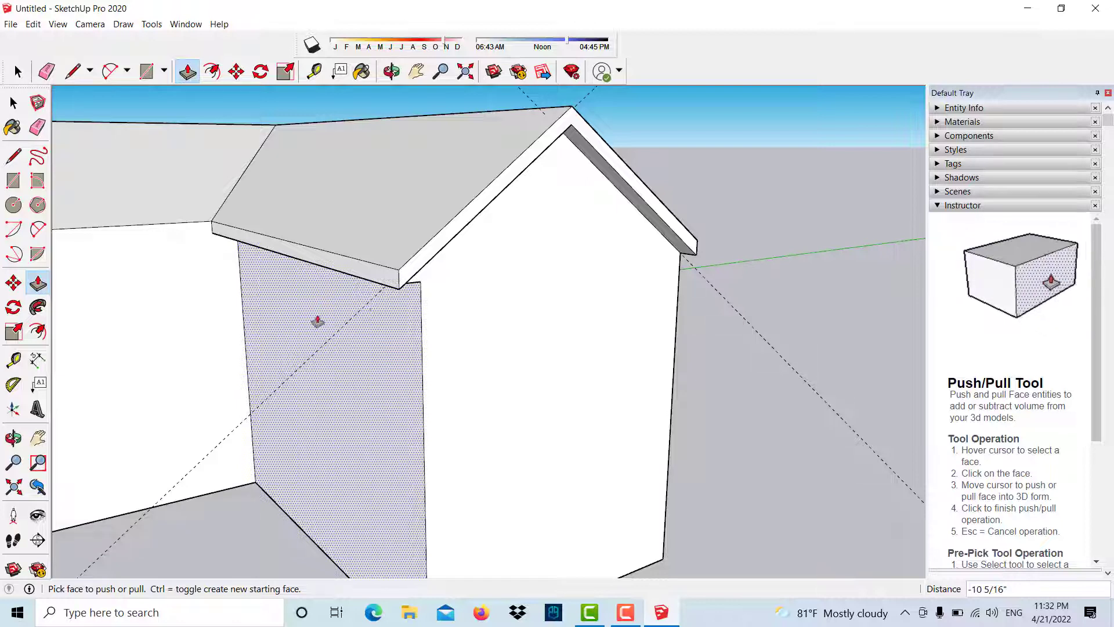
pyautogui.moveTo(410, 314)
pyautogui.mouseDown(button='middle')
pyautogui.moveTo(379, 267)
pyautogui.moveTo(351, 169)
pyautogui.mouseUp(button='middle')
pyautogui.scroll(2, 405, 187)
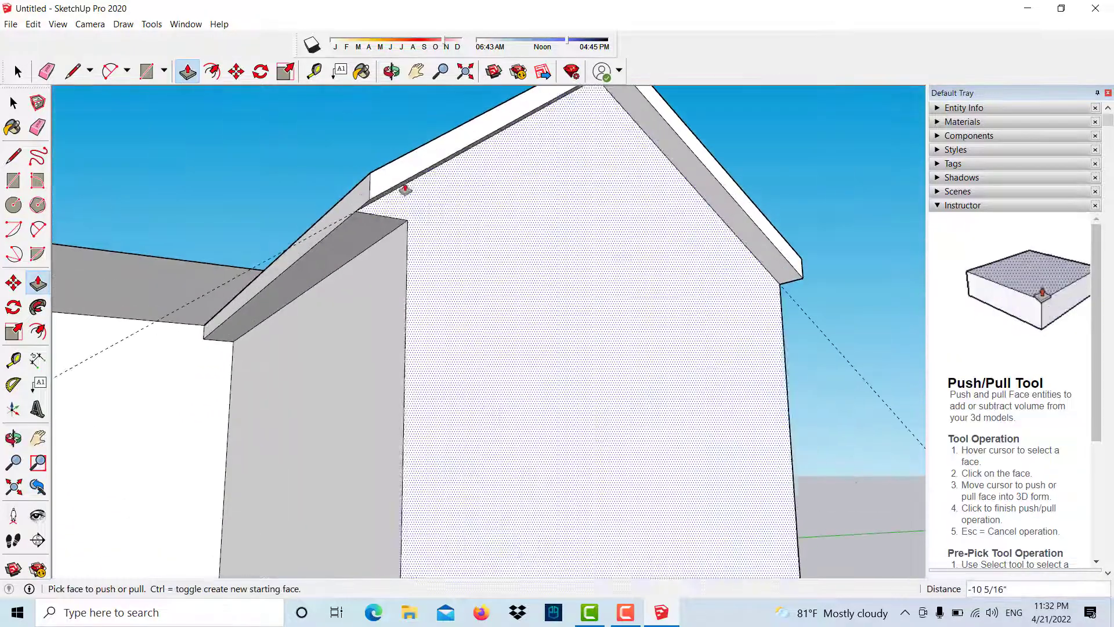
pyautogui.scroll(2, 405, 186)
# Step: Split the eave at the wall corner and extend its end about 12' 11" back to the main house
pyautogui.click(13, 155)
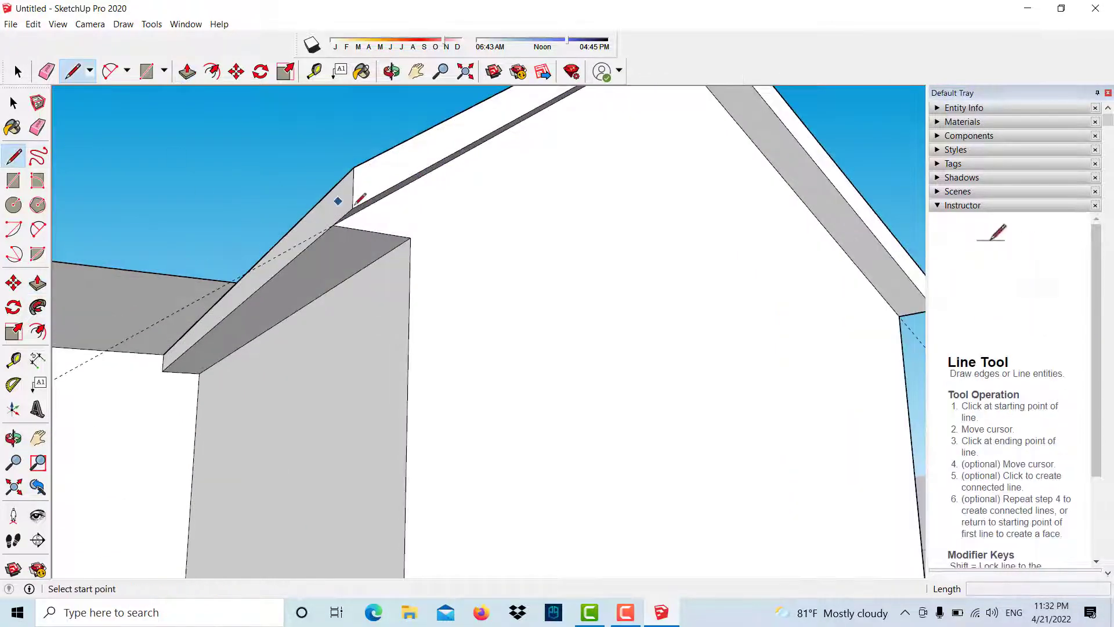
pyautogui.click(411, 238)
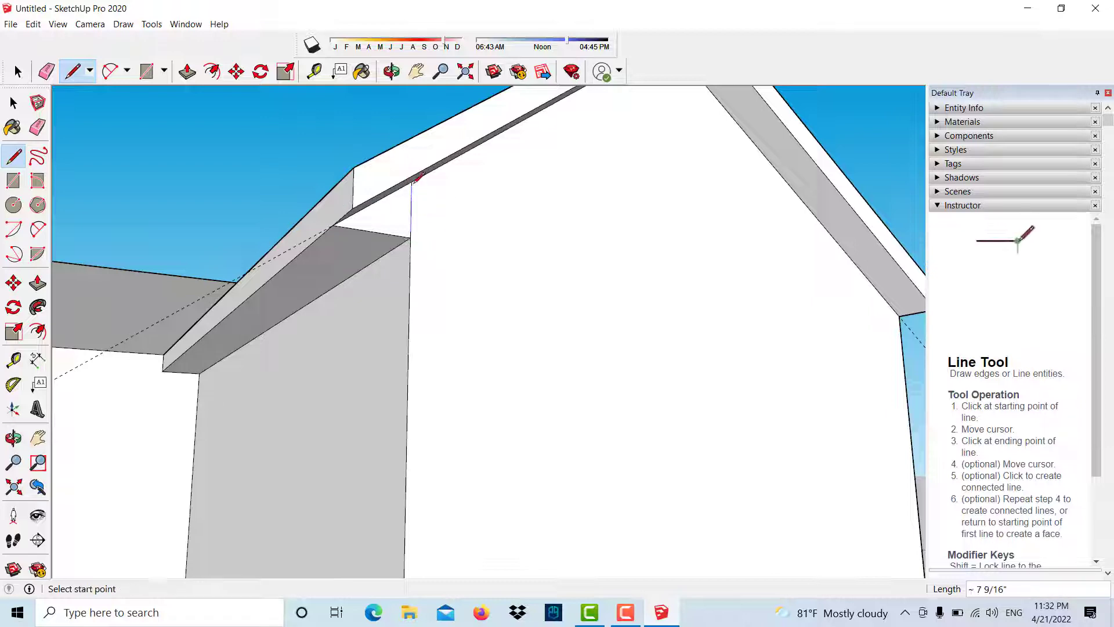
pyautogui.click(38, 283)
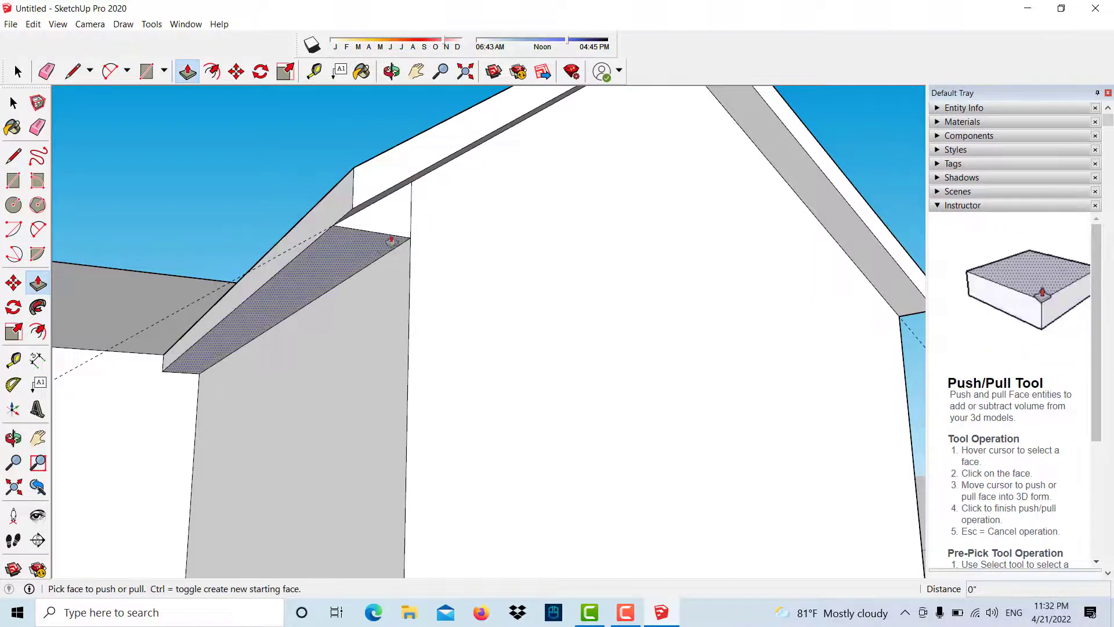
pyautogui.click(392, 221)
pyautogui.click(106, 370)
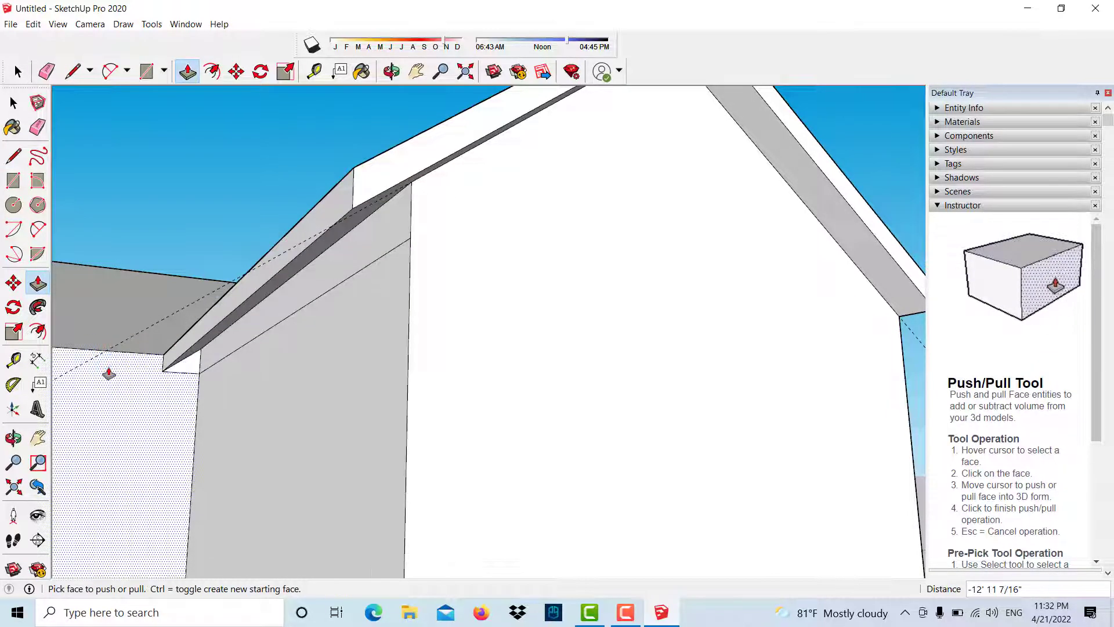
pyautogui.scroll(-3, 327, 361)
pyautogui.scroll(-2, 326, 361)
pyautogui.moveTo(312, 364)
pyautogui.mouseDown(button='middle')
pyautogui.moveTo(291, 338)
pyautogui.moveTo(363, 346)
pyautogui.mouseUp(button='middle')
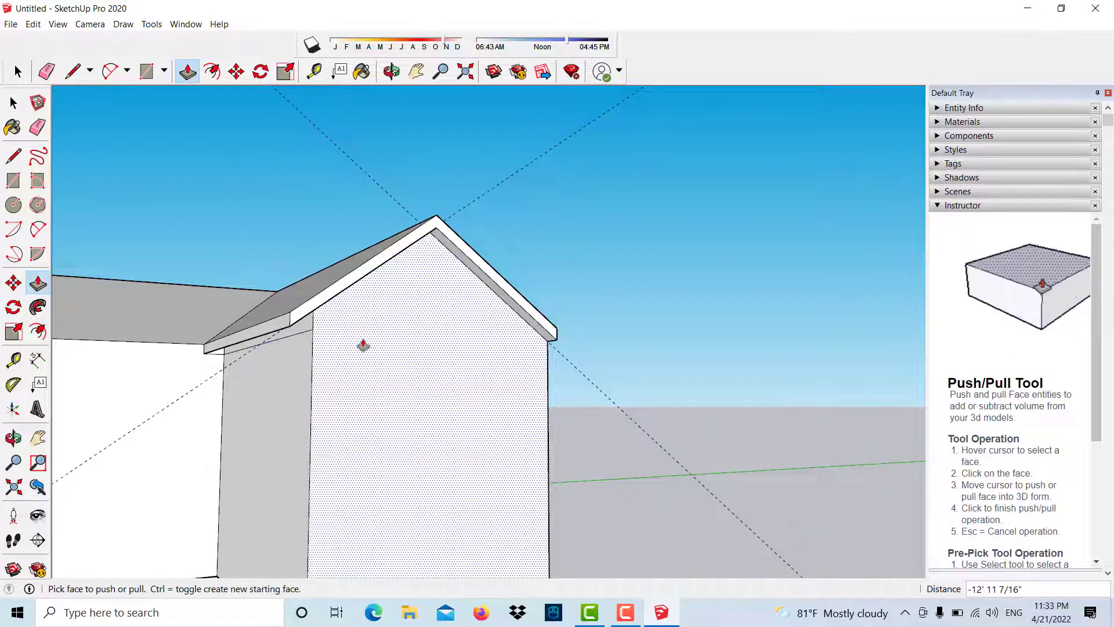
pyautogui.click(14, 102)
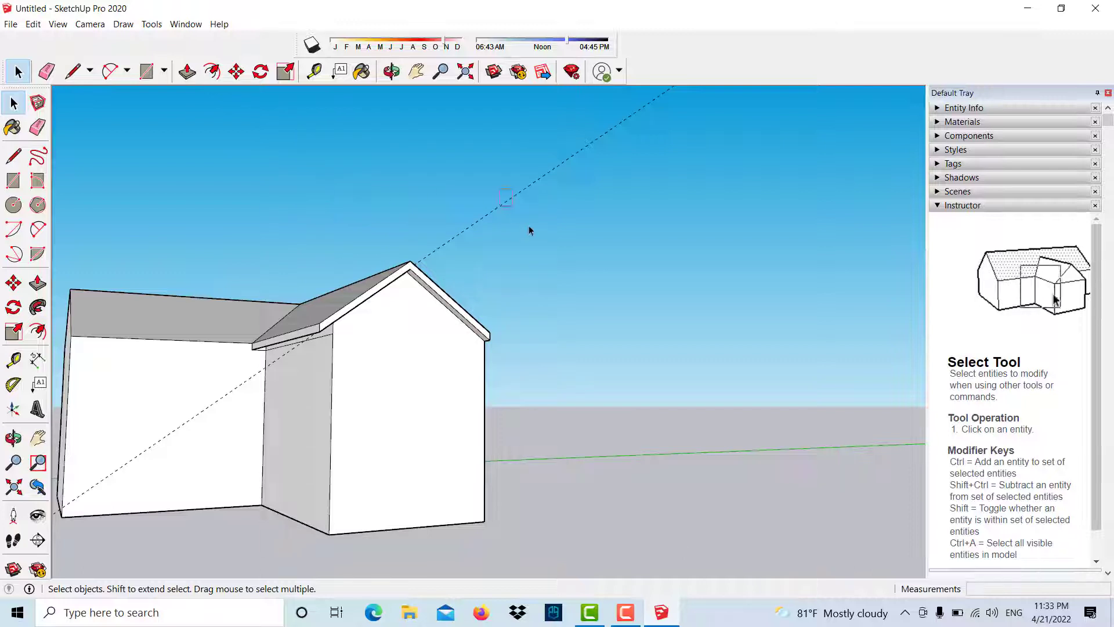
# Step: Clear the guide selection, undo the gable and eave trim, and orbit below the house
pyautogui.click(509, 207)
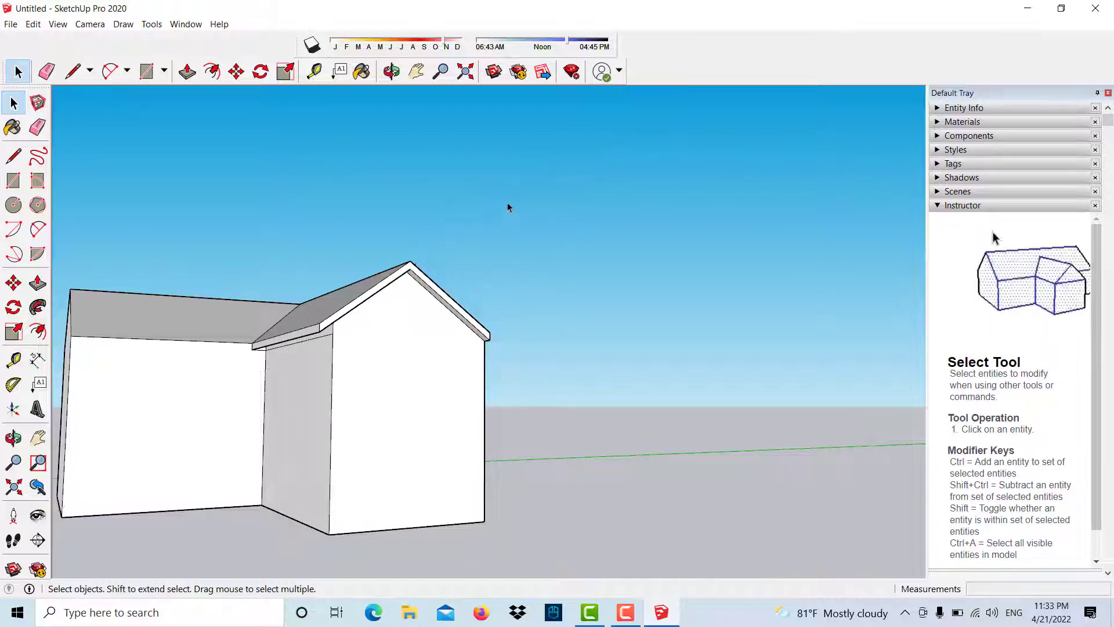
pyautogui.scroll(2, 336, 319)
pyautogui.scroll(2, 321, 331)
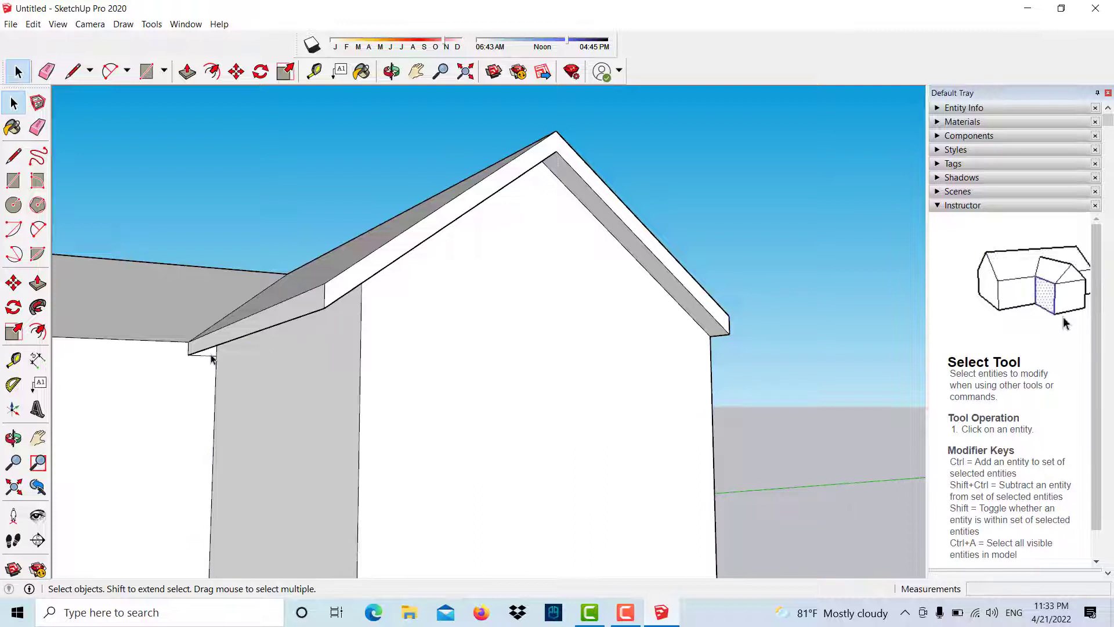
pyautogui.scroll(-3, 303, 350)
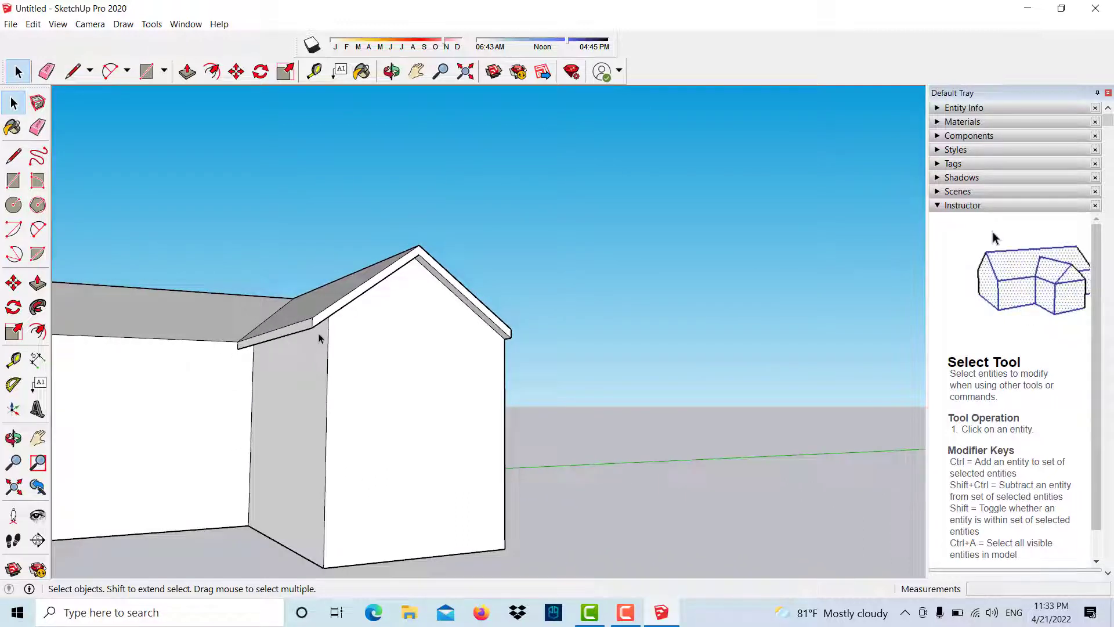
pyautogui.hotkey('ctrl', 'z')
pyautogui.hotkey('ctrl', 'z')
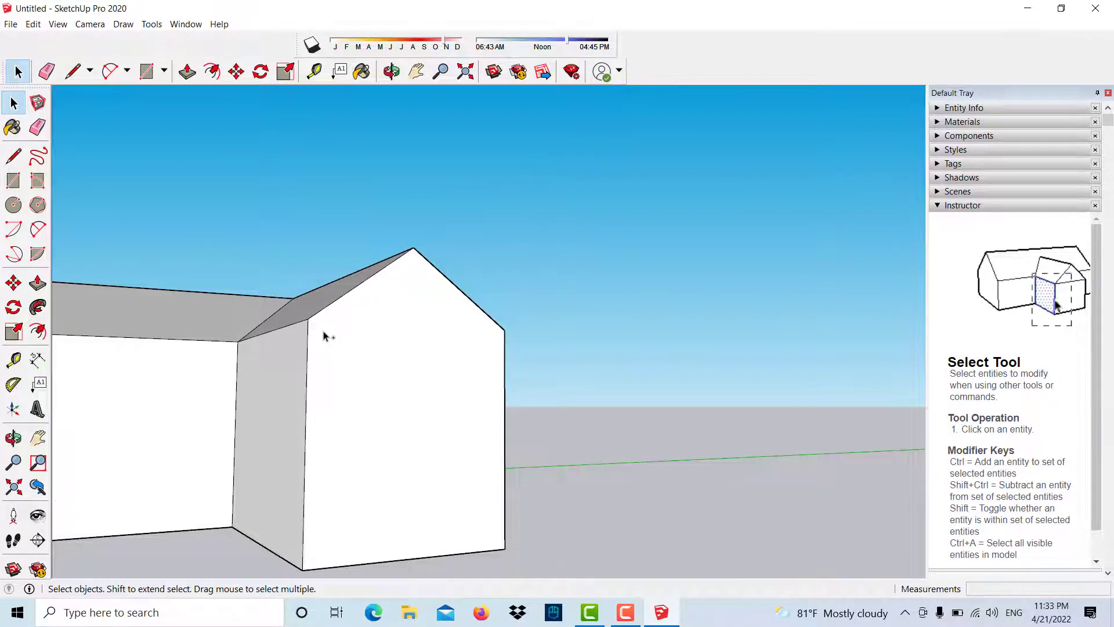
pyautogui.moveTo(314, 406)
pyautogui.mouseDown(button='middle')
pyautogui.moveTo(373, 288)
pyautogui.moveTo(554, 189)
pyautogui.mouseUp(button='middle')
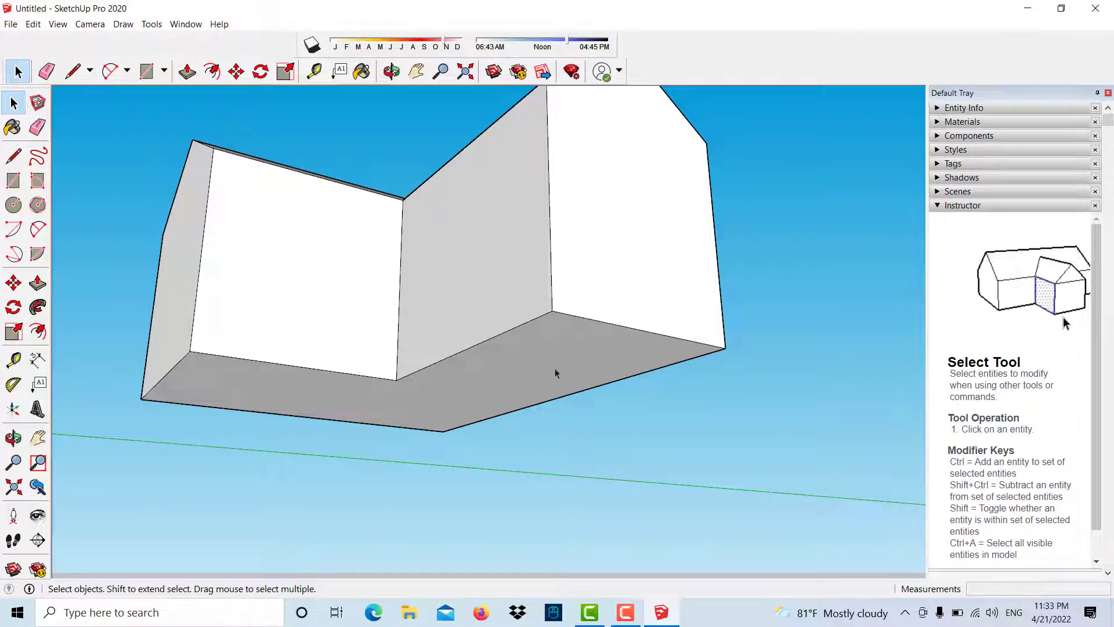
# Step: Offset the house's bottom face inward by 5 inches
pyautogui.click(38, 331)
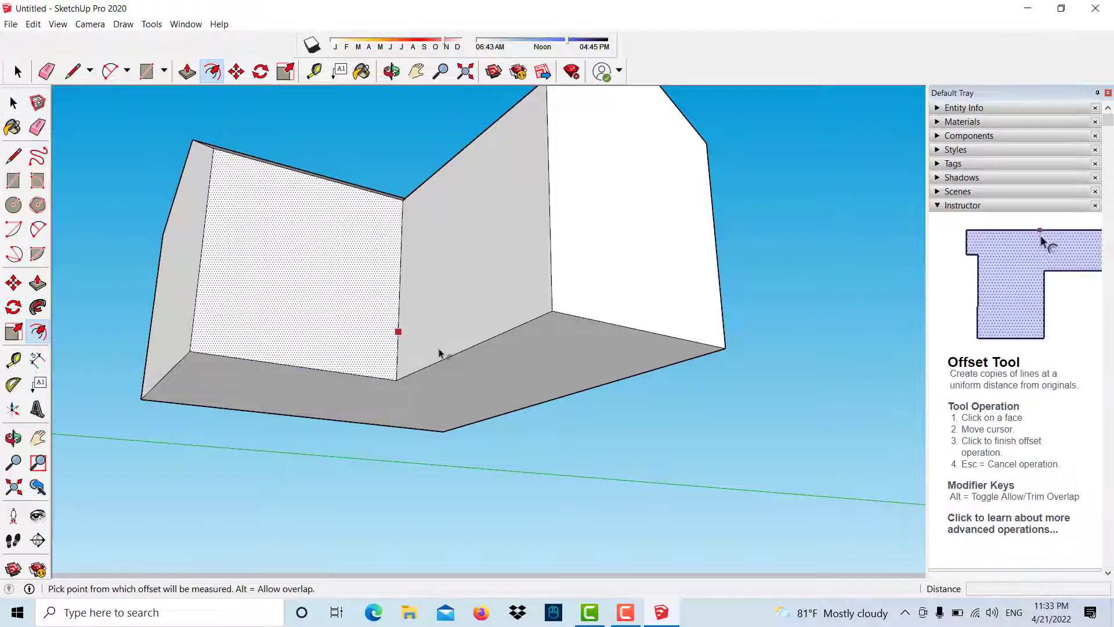
pyautogui.click(493, 364)
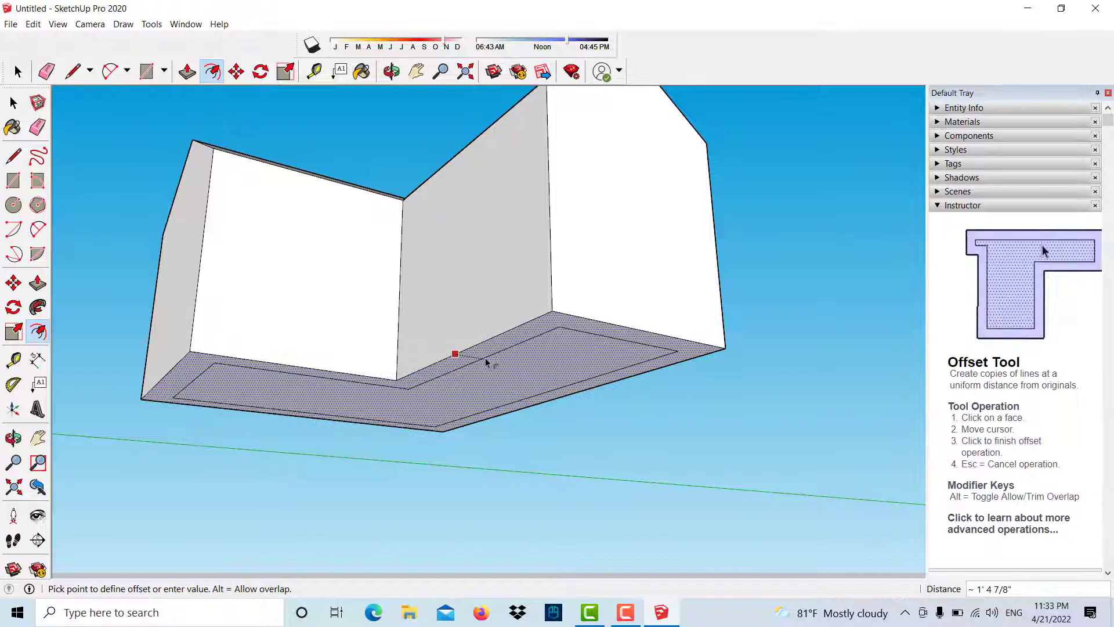
pyautogui.write('"')
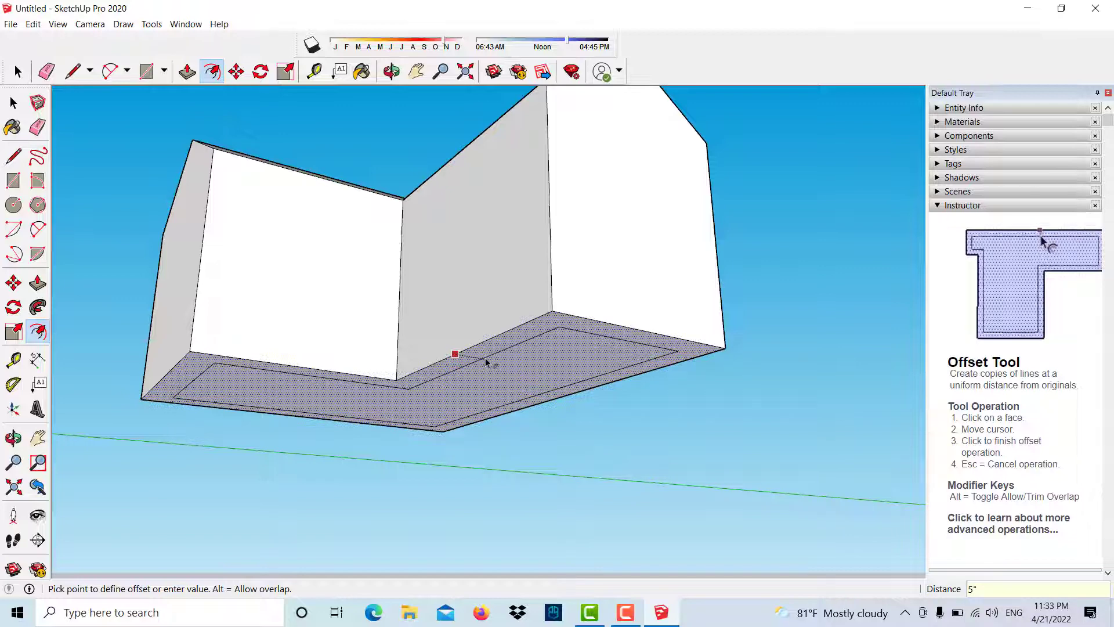
pyautogui.press('Return')
pyautogui.scroll(2, 502, 342)
pyautogui.scroll(2, 500, 341)
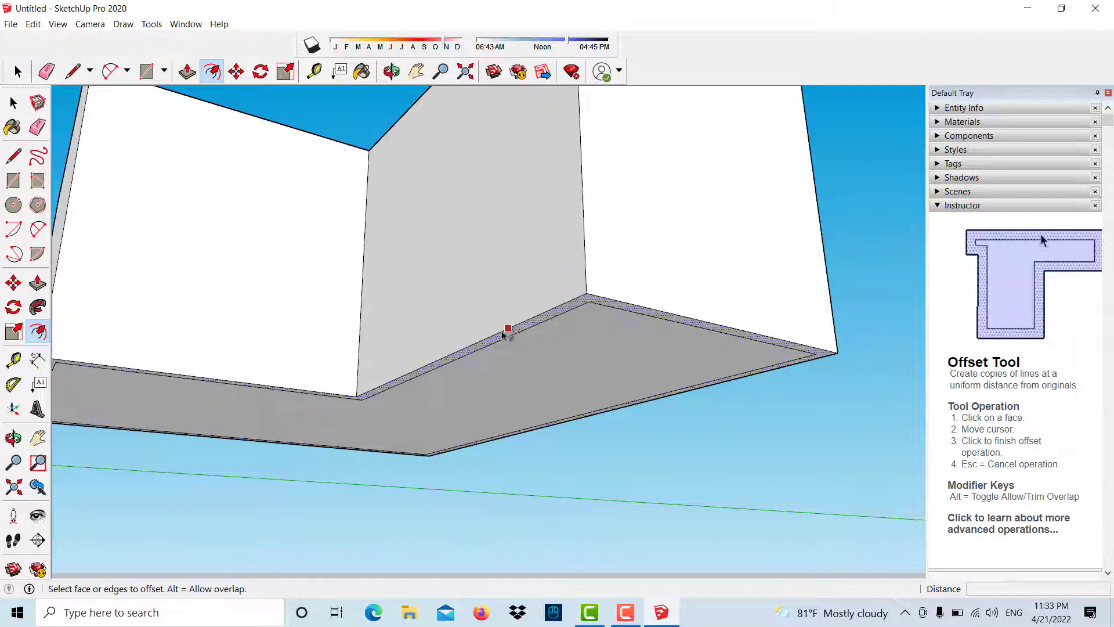
# Step: Start pushing the 5" border face upward toward the wall tops
pyautogui.press('p')
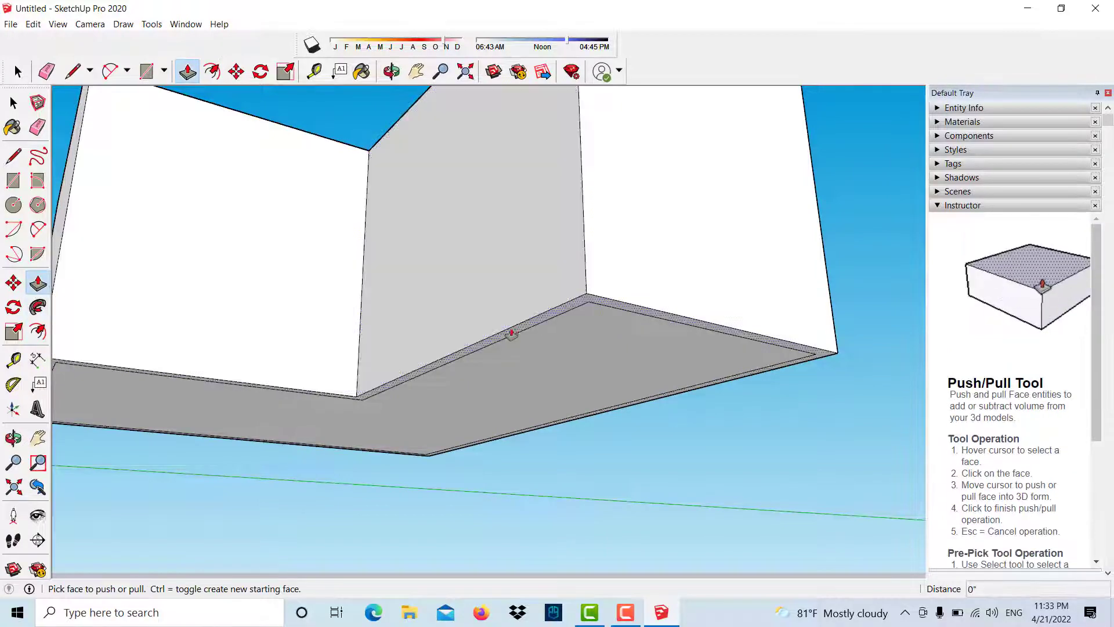
pyautogui.scroll(2, 515, 334)
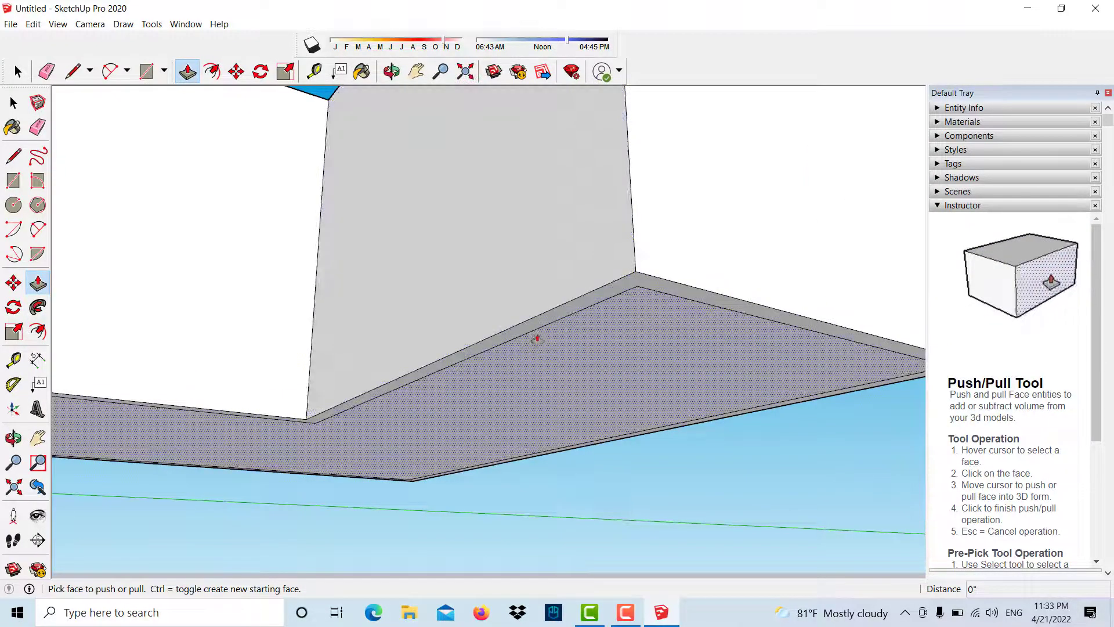
pyautogui.click(537, 324)
pyautogui.scroll(-2, 522, 324)
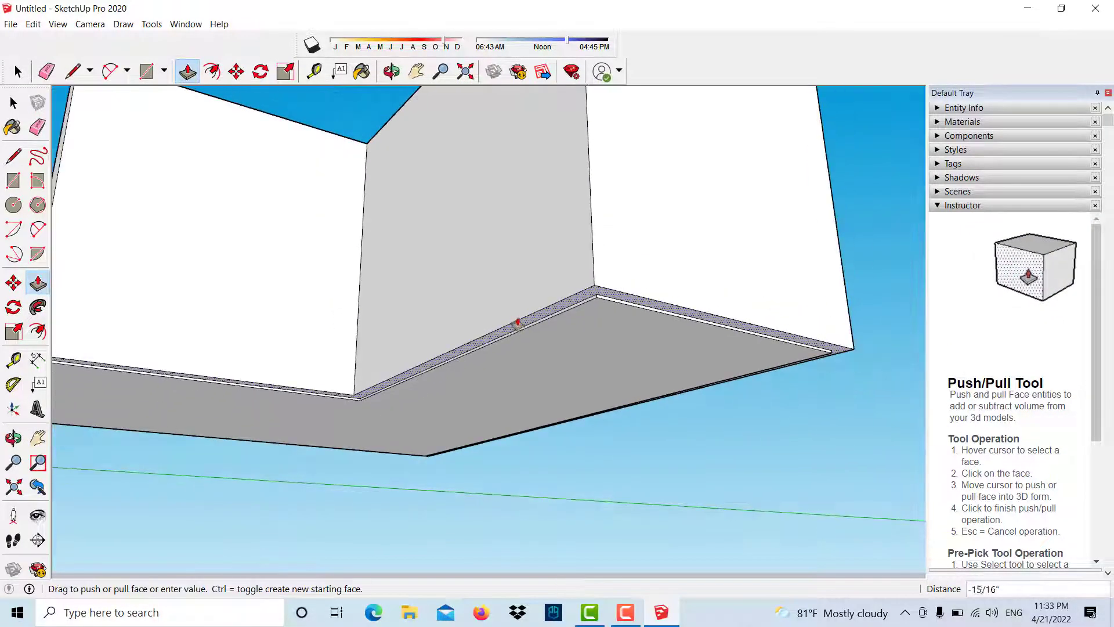
pyautogui.scroll(-2, 514, 320)
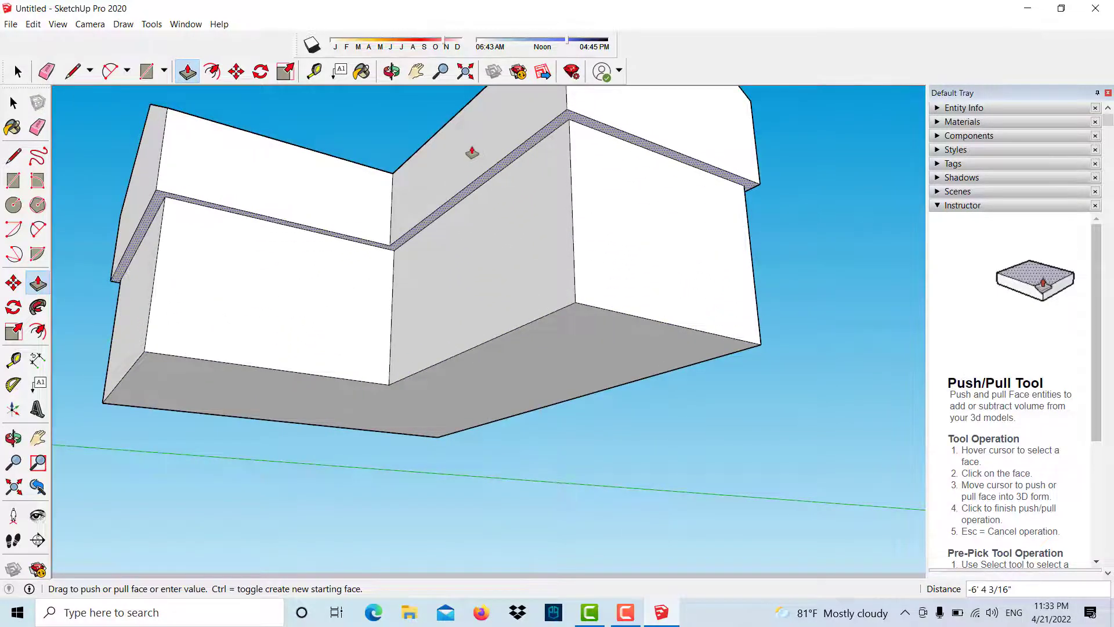
pyautogui.moveTo(472, 152); pyautogui.dragTo(454, 331, button='middle')
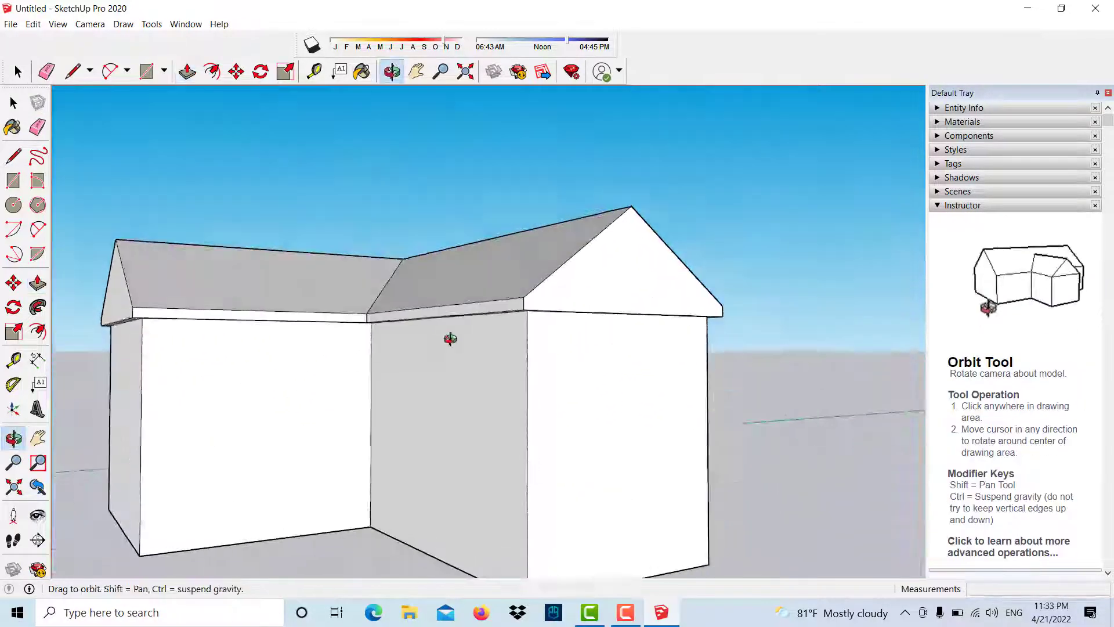
# Step: Finish pushing the 5" border up to the wall tops, forming the eave overhang
pyautogui.click(453, 317)
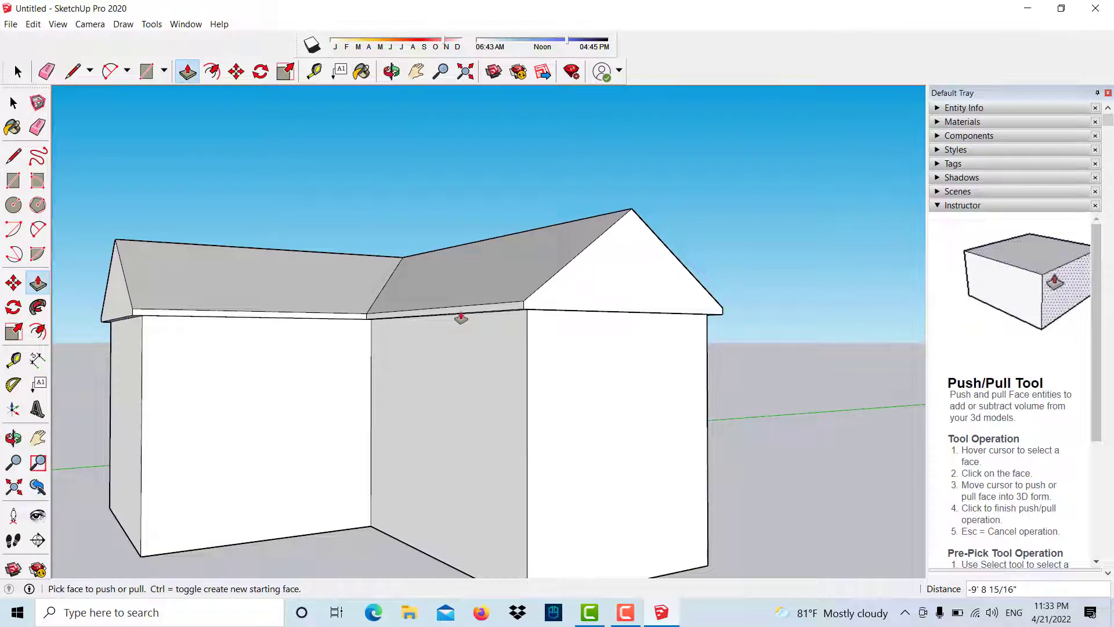
pyautogui.moveTo(364, 377)
pyautogui.mouseDown(button='middle')
pyautogui.moveTo(458, 323)
pyautogui.moveTo(623, 296)
pyautogui.moveTo(448, 348)
pyautogui.moveTo(468, 343)
pyautogui.mouseUp(button='middle')
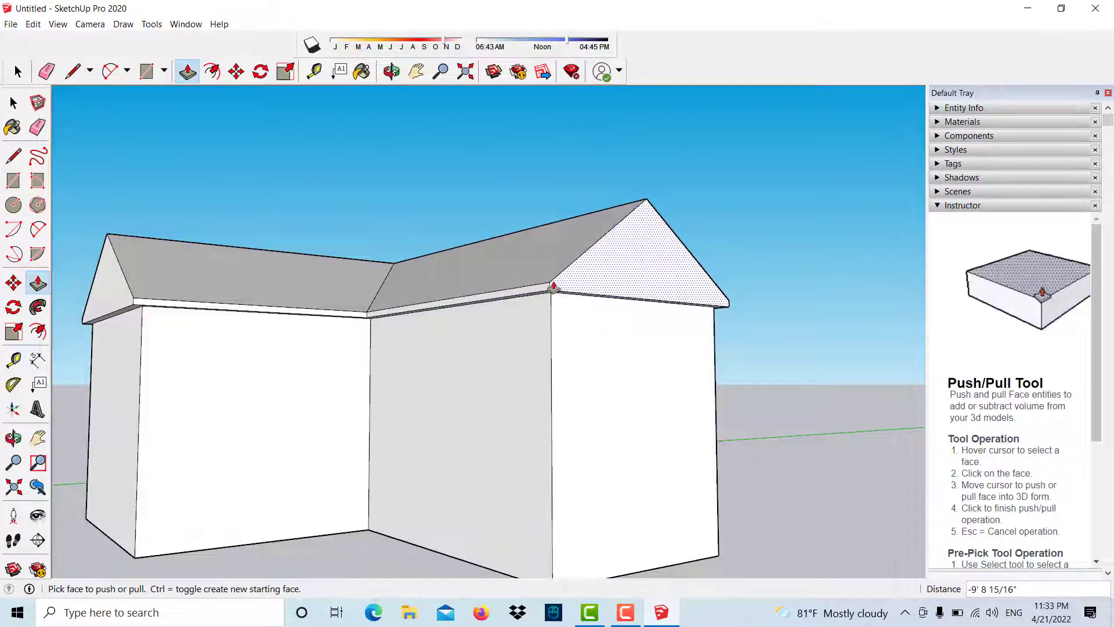
pyautogui.scroll(3, 564, 312)
pyautogui.scroll(3, 560, 308)
# Step: Draw a line along the gable from its inner eave corner to the lower corner
pyautogui.press('l')
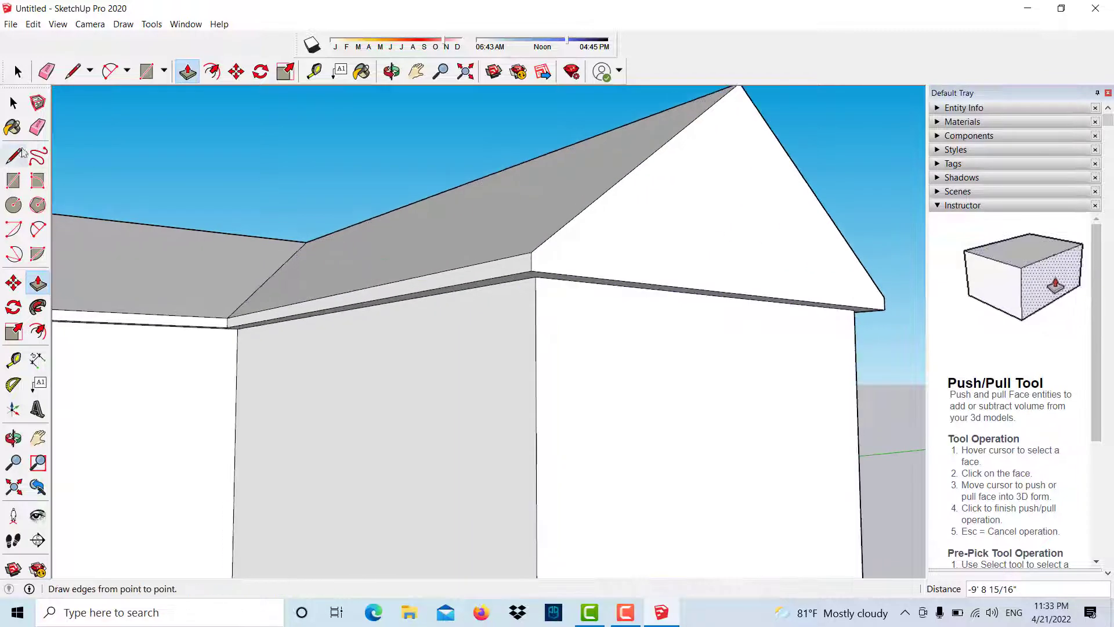
pyautogui.click(546, 271)
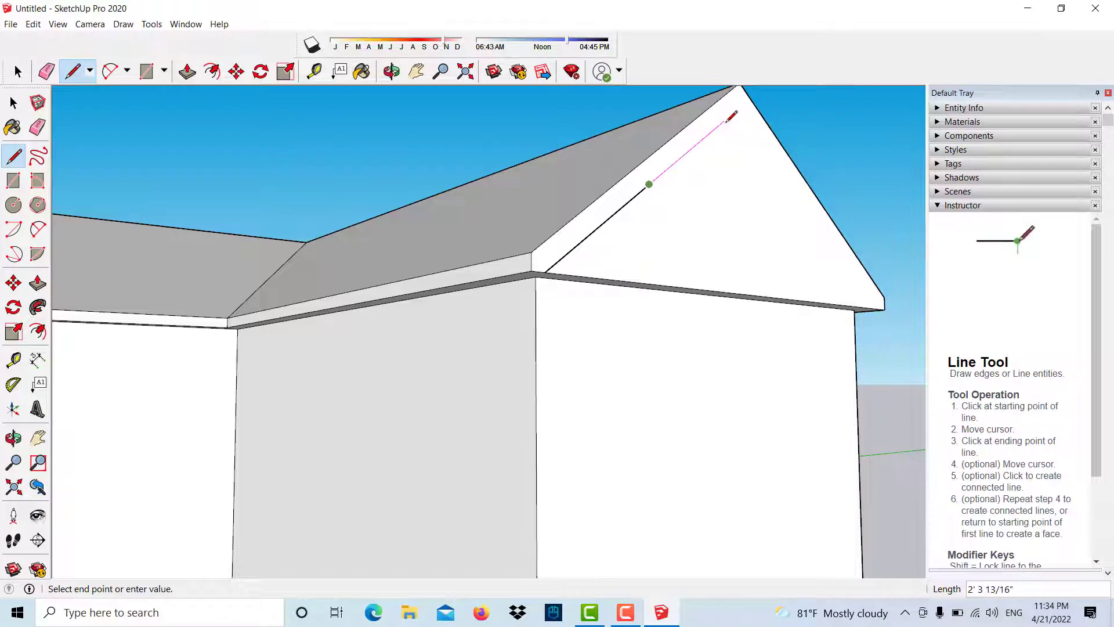
pyautogui.moveTo(728, 120)
pyautogui.mouseDown(button='middle')
pyautogui.moveTo(664, 174)
pyautogui.moveTo(695, 138)
pyautogui.mouseUp(button='middle')
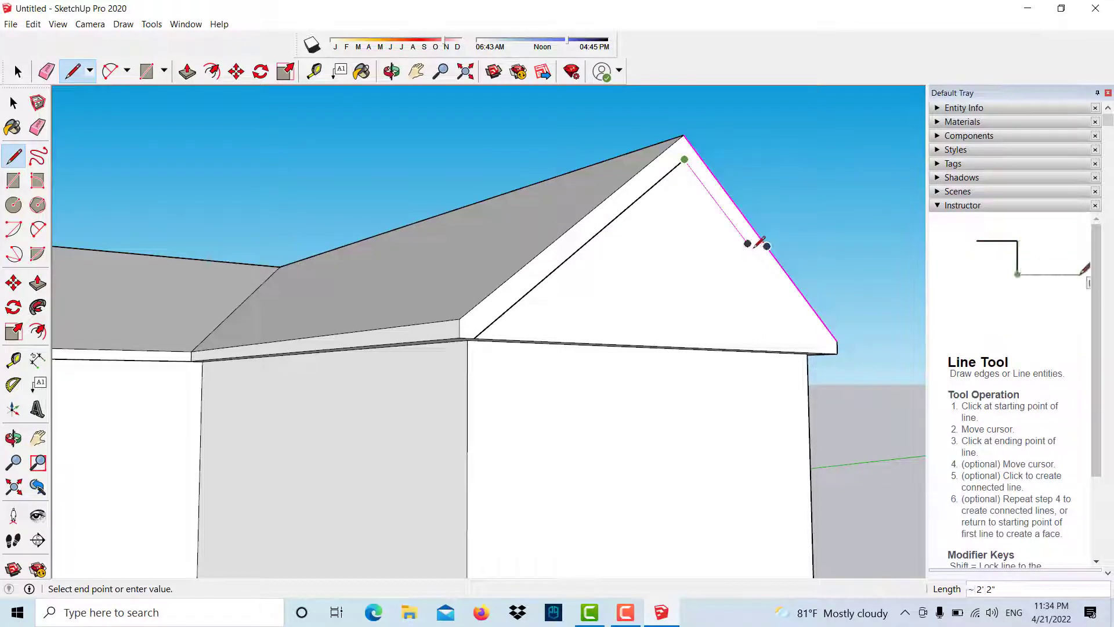
pyautogui.click(831, 342)
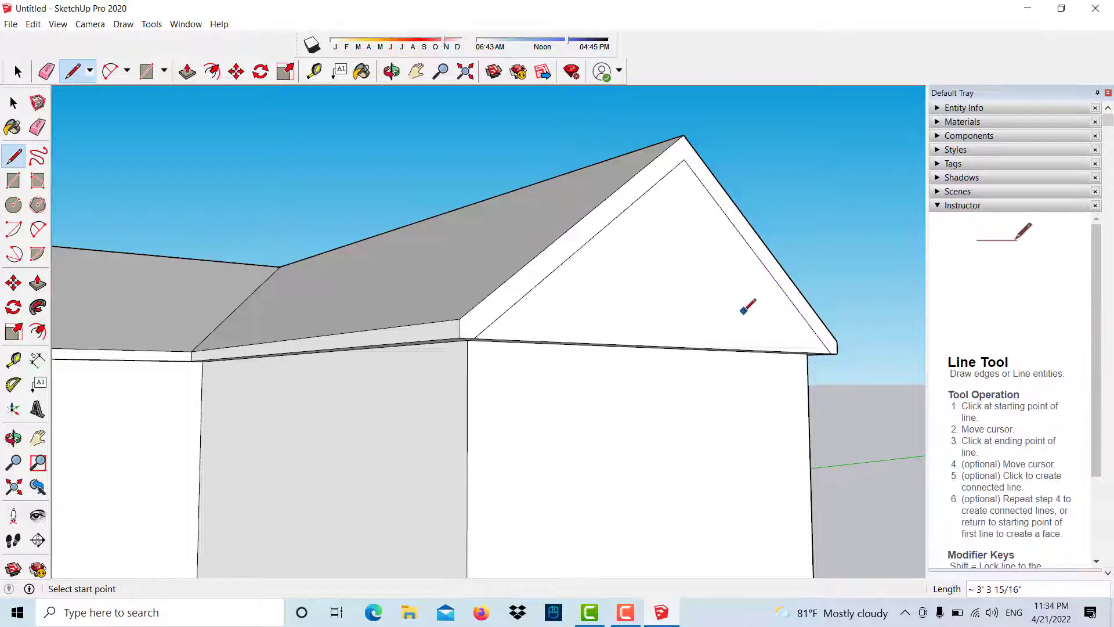
# Step: Pull the gable trim strip out into an overhang and push the gable face back 5 inches
pyautogui.click(37, 284)
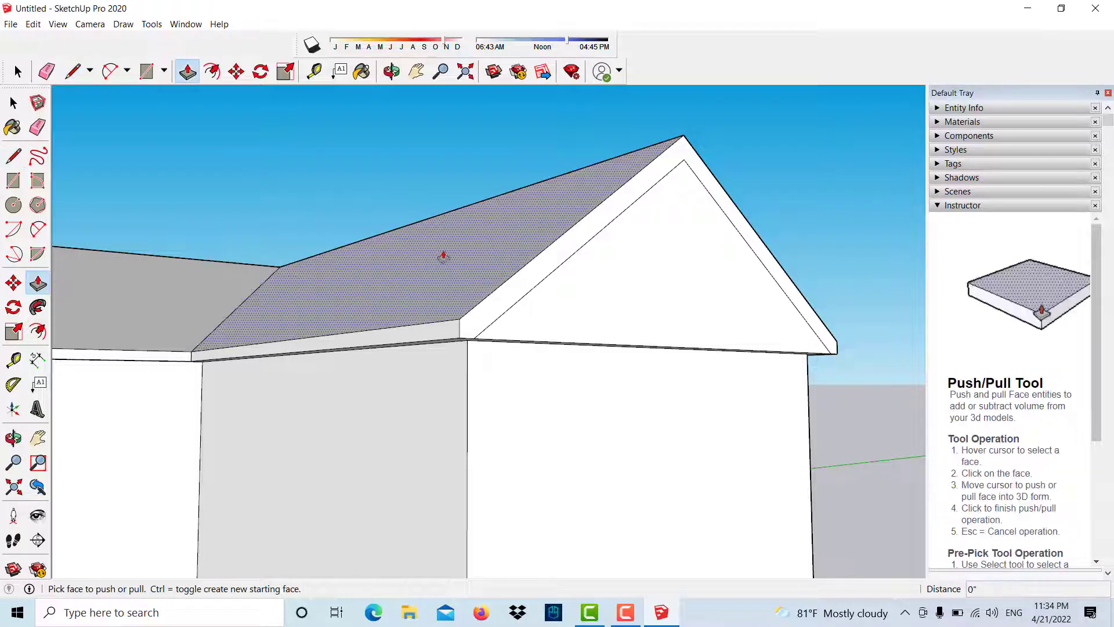
pyautogui.click(561, 253)
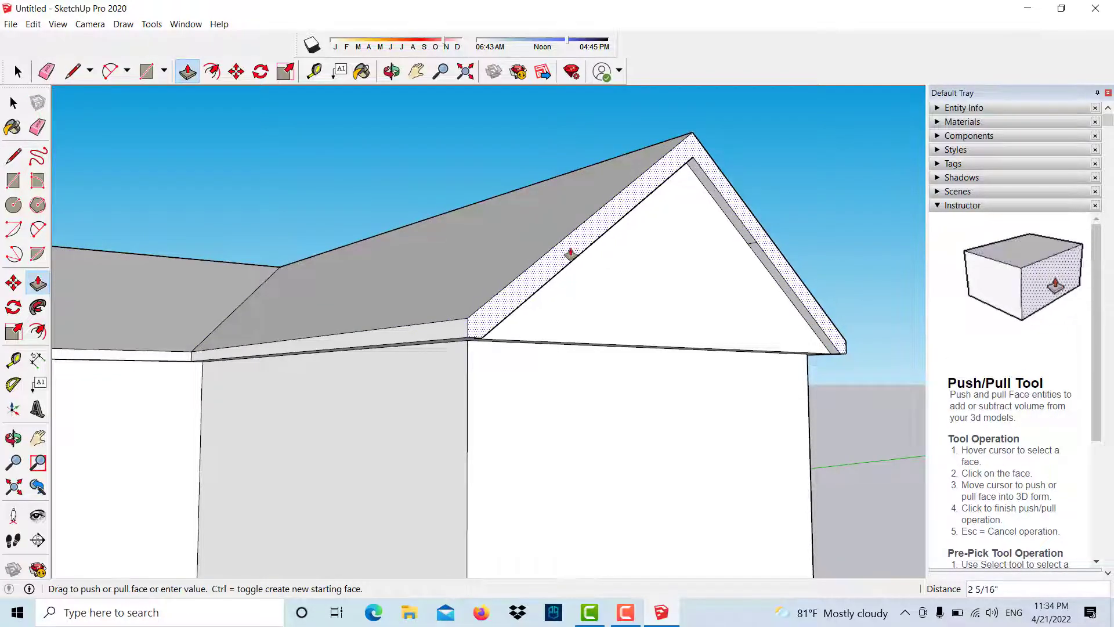
pyautogui.click(573, 254)
pyautogui.click(635, 271)
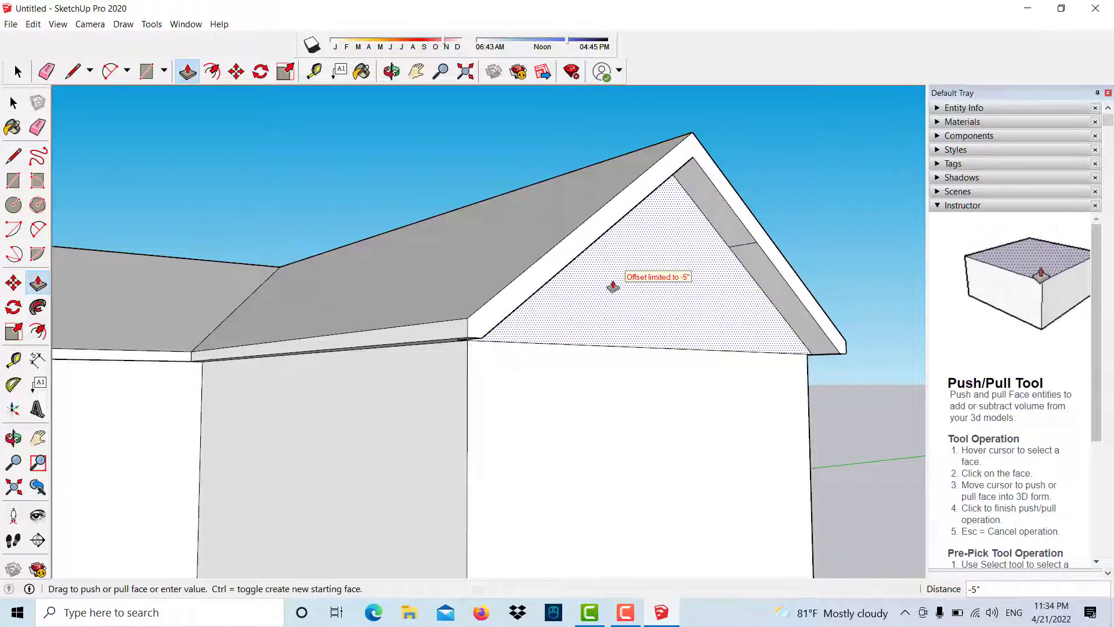
pyautogui.click(623, 333)
# Step: Push the remaining gable face in 5 inches and zoom out to the whole house
pyautogui.moveTo(584, 411)
pyautogui.mouseDown(button='middle')
pyautogui.moveTo(393, 352)
pyautogui.moveTo(466, 391)
pyautogui.moveTo(434, 461)
pyautogui.moveTo(413, 461)
pyautogui.moveTo(495, 436)
pyautogui.mouseUp(button='middle')
pyautogui.scroll(-3, 393, 353)
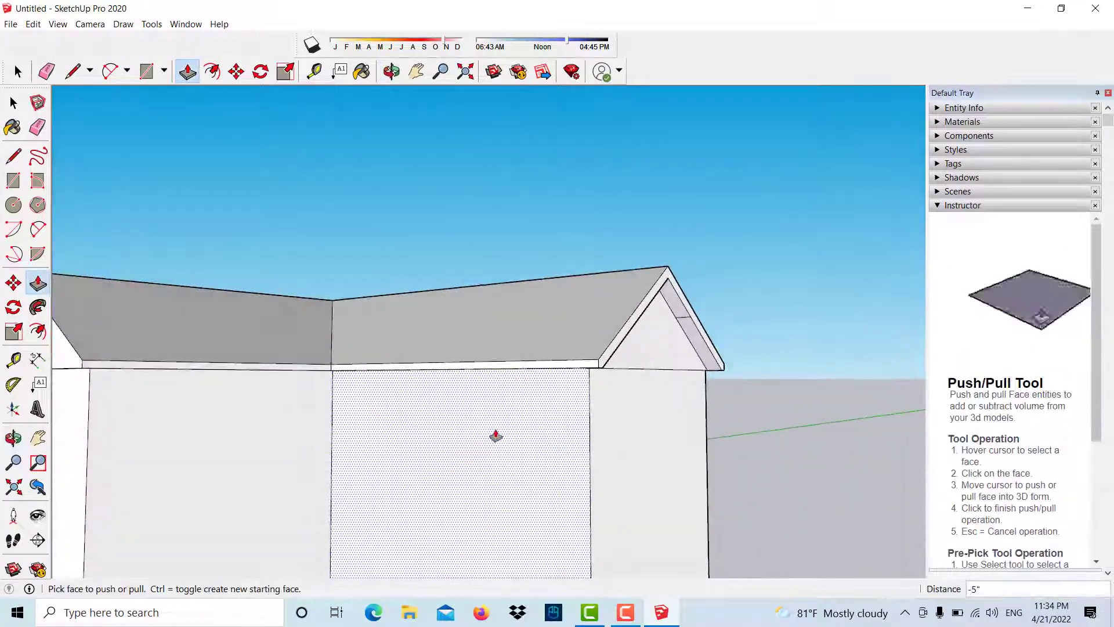
pyautogui.click(491, 412)
pyautogui.press('ctrl')
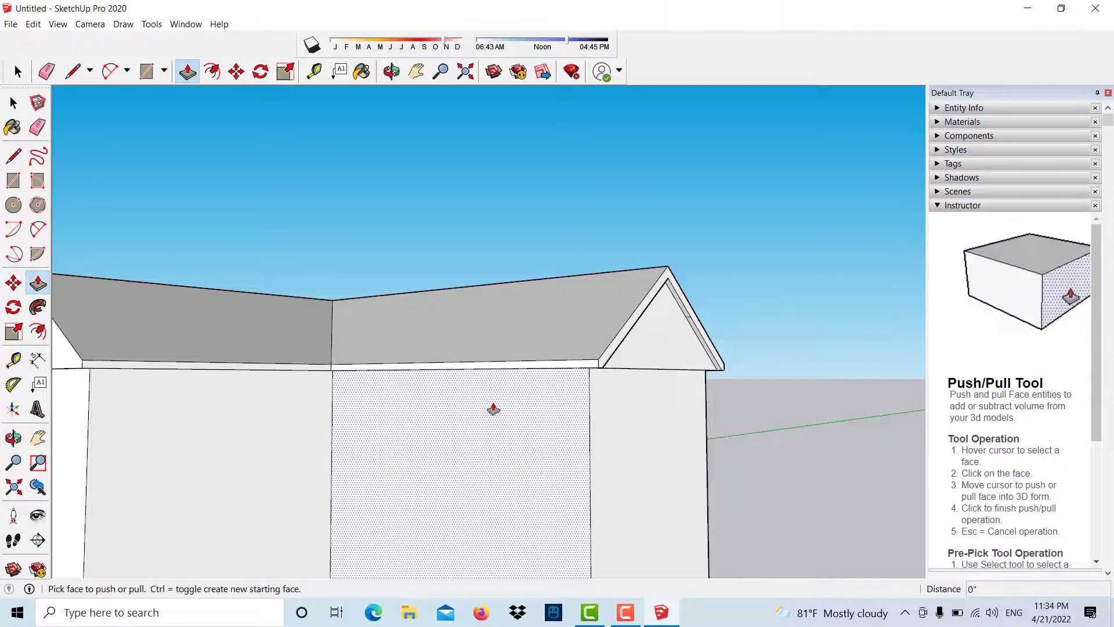
pyautogui.moveTo(494, 409)
pyautogui.mouseDown(button='middle')
pyautogui.moveTo(460, 393)
pyautogui.moveTo(438, 313)
pyautogui.mouseUp(button='middle')
pyautogui.click(645, 251)
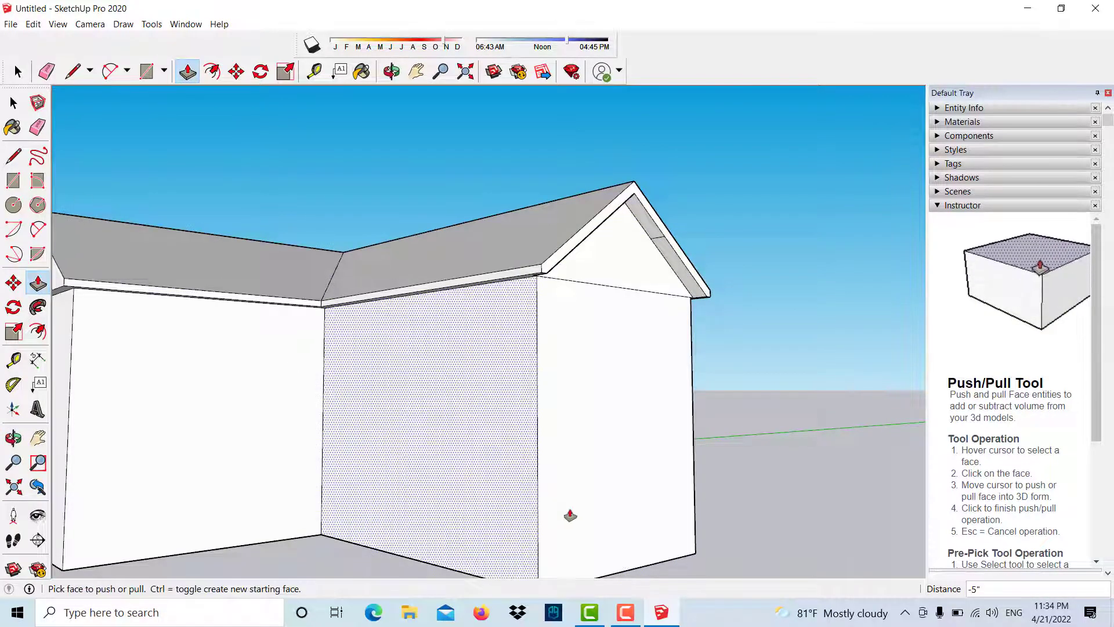
pyautogui.scroll(-3, 465, 499)
pyautogui.scroll(-2, 465, 499)
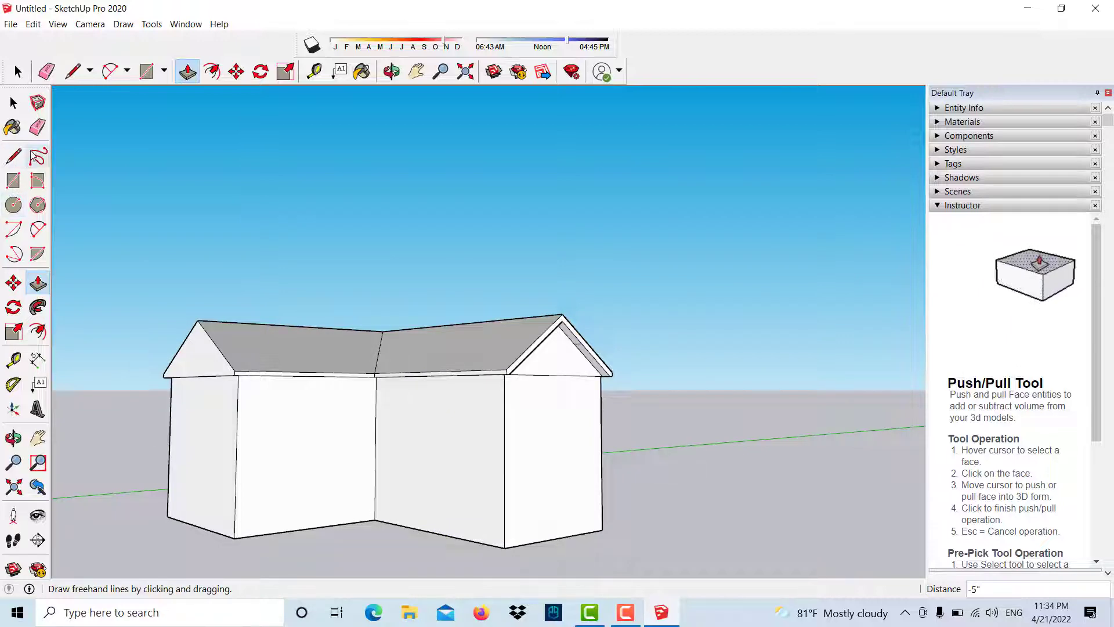
# Step: Draw the door outline and an inner rectangle on the gable-end wall, leaving a frame border
pyautogui.click(14, 180)
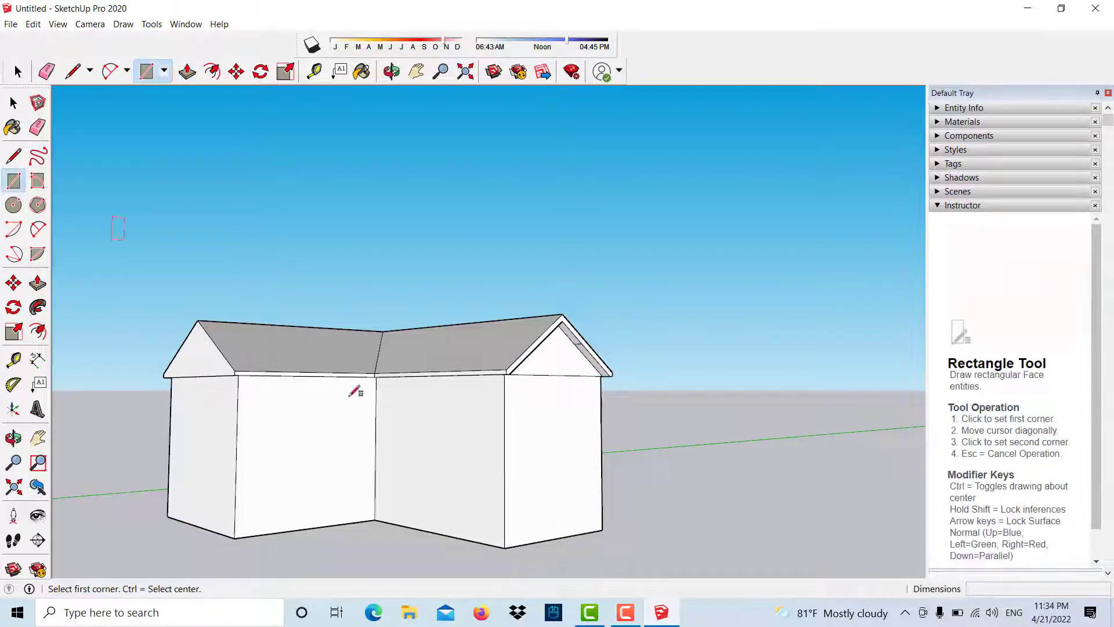
pyautogui.scroll(2, 572, 534)
pyautogui.scroll(3, 537, 525)
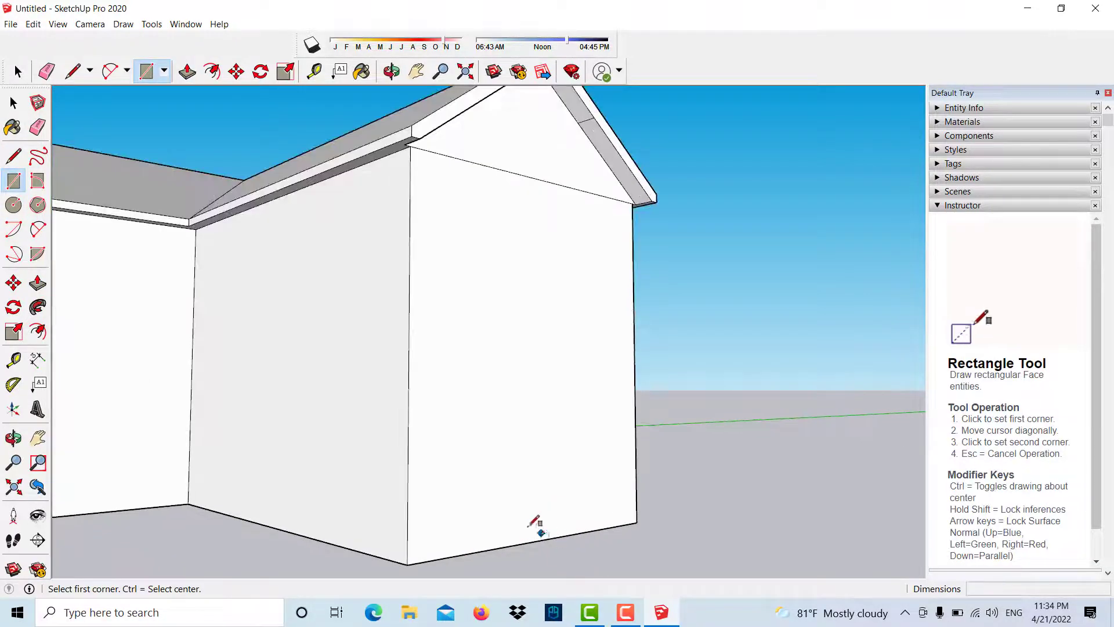
pyautogui.click(501, 546)
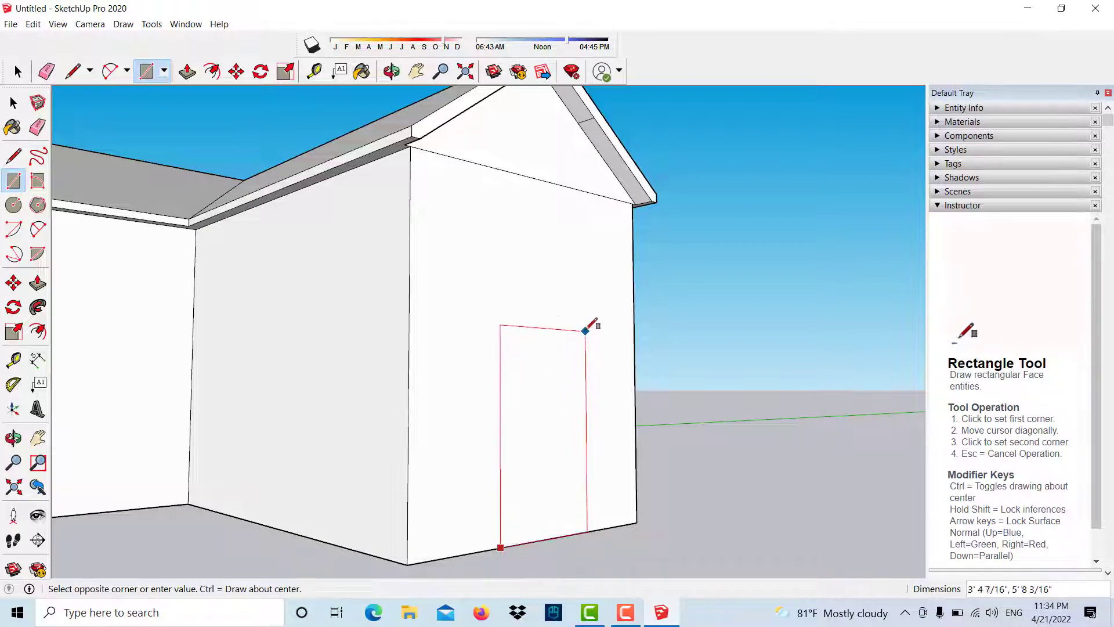
pyautogui.click(590, 315)
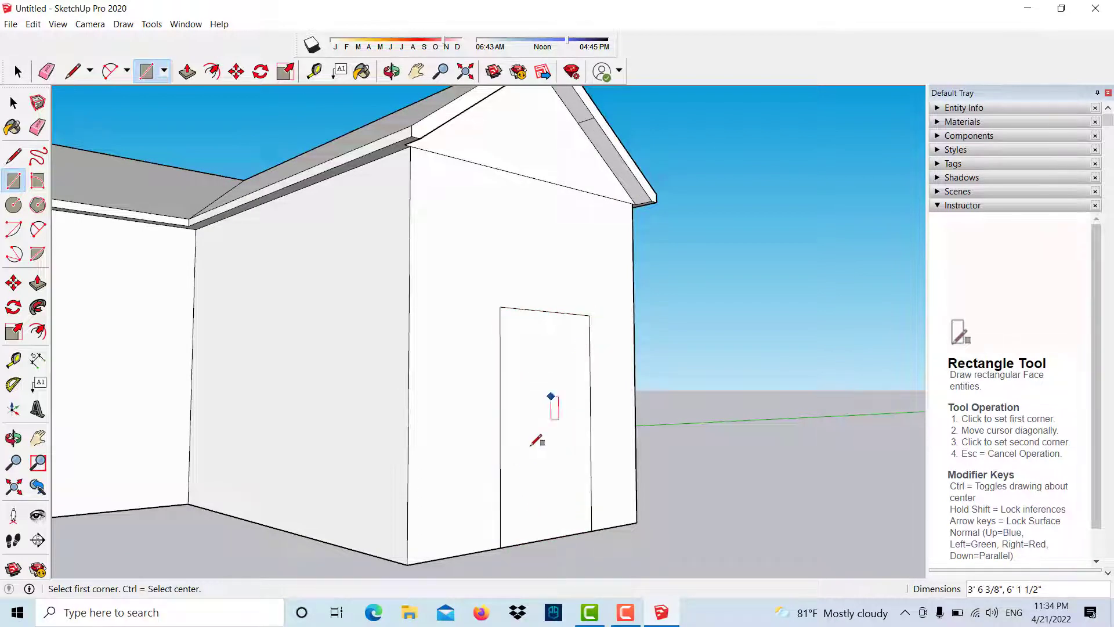
pyautogui.click(509, 546)
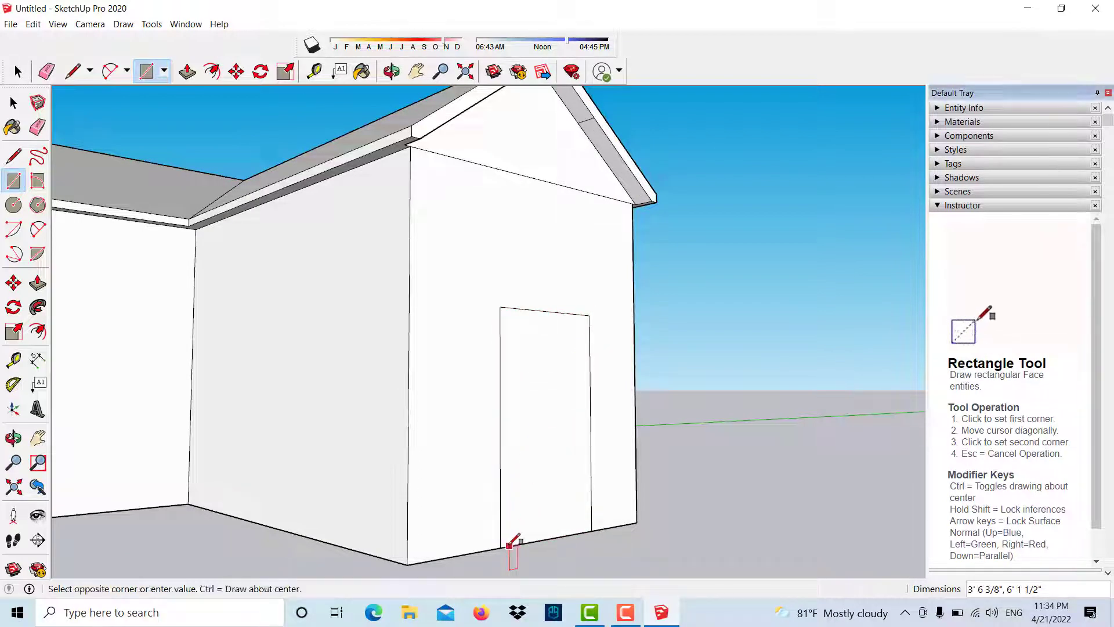
pyautogui.click(584, 323)
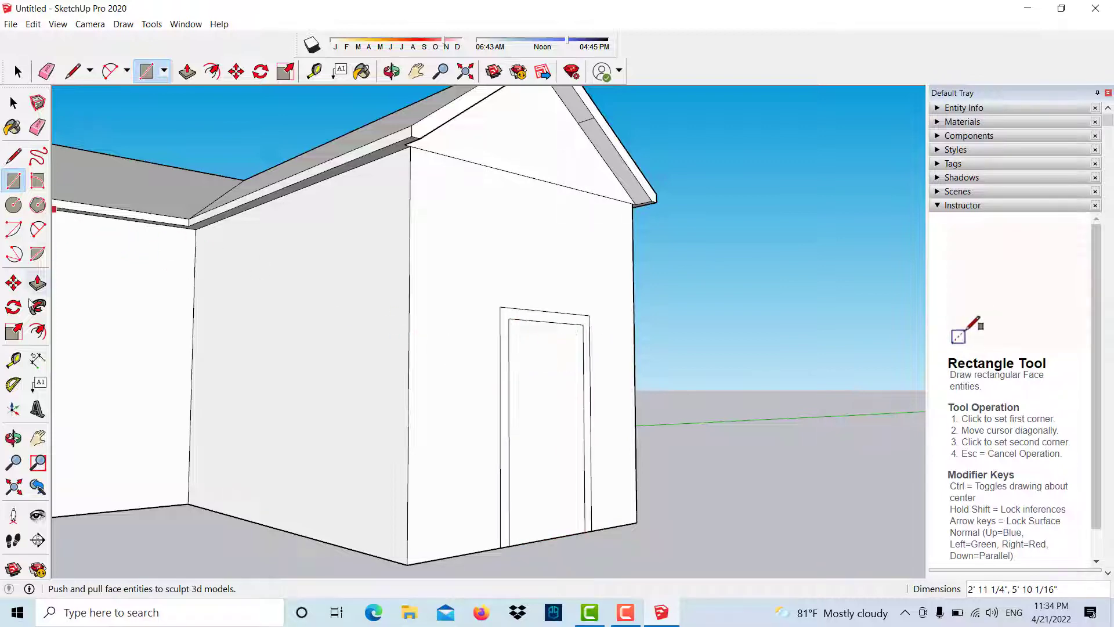
# Step: Set the door panel back into the wall, about 2 5/8 inches
pyautogui.click(37, 283)
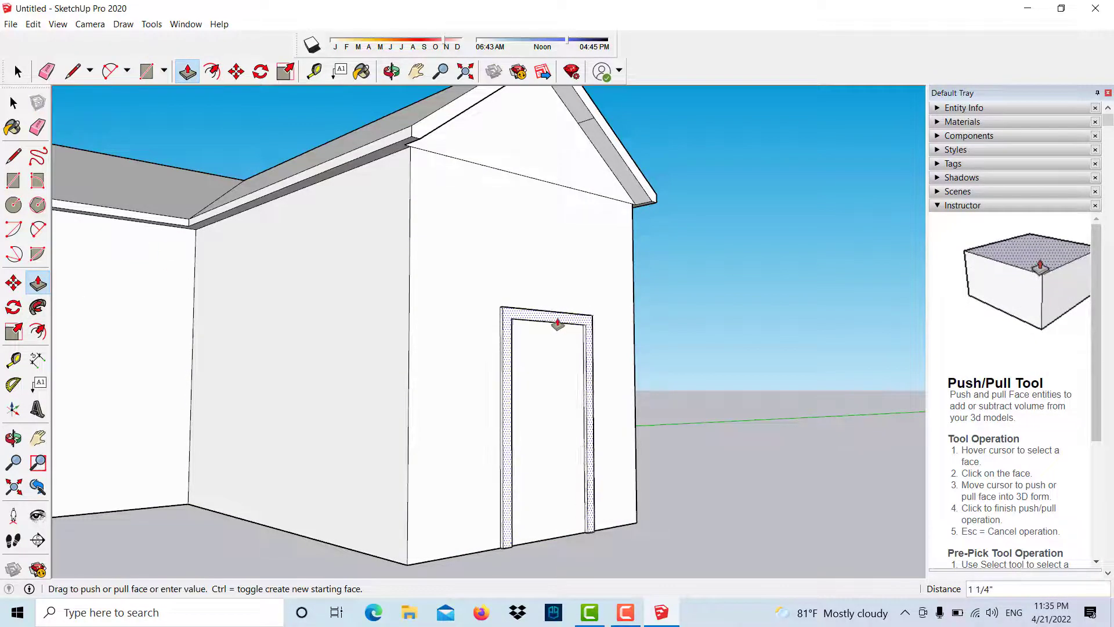
pyautogui.click(555, 329)
pyautogui.click(542, 364)
pyautogui.moveTo(542, 364); pyautogui.dragTo(386, 442, button='middle')
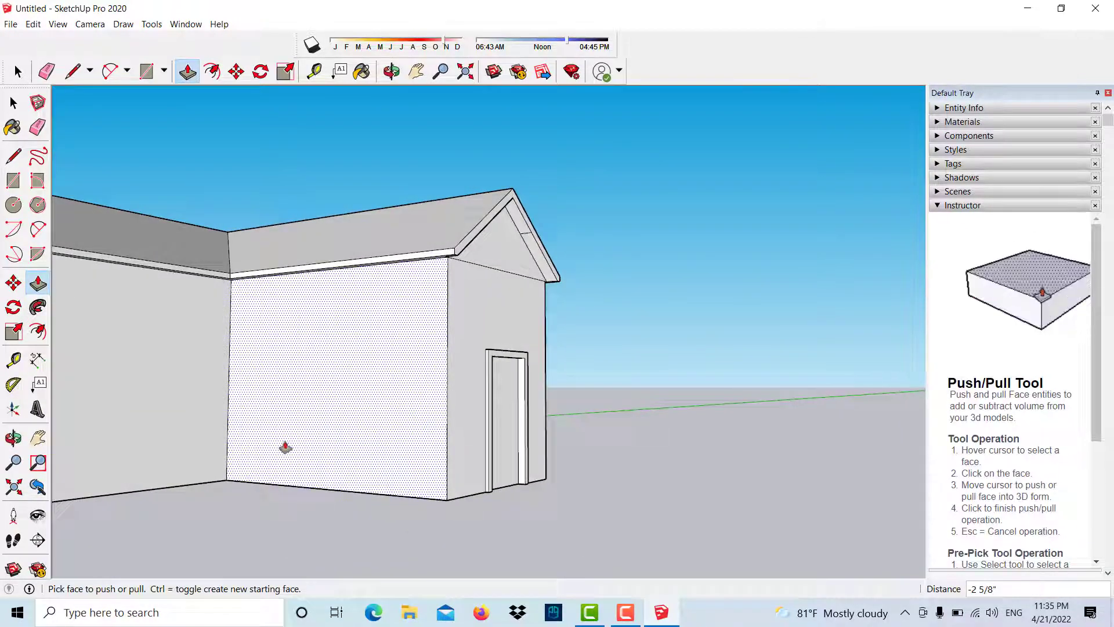
# Step: Draw three nested rectangles on the wall beside the door for the window frame and pane
pyautogui.scroll(-2, 286, 447)
pyautogui.click(13, 181)
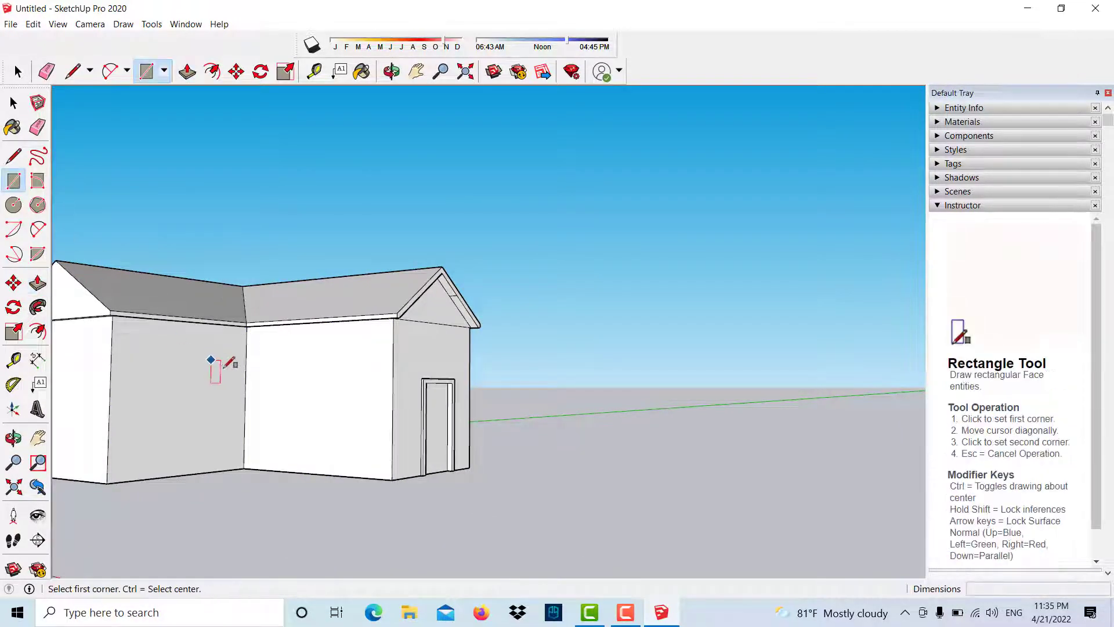
pyautogui.scroll(3, 243, 372)
pyautogui.click(441, 446)
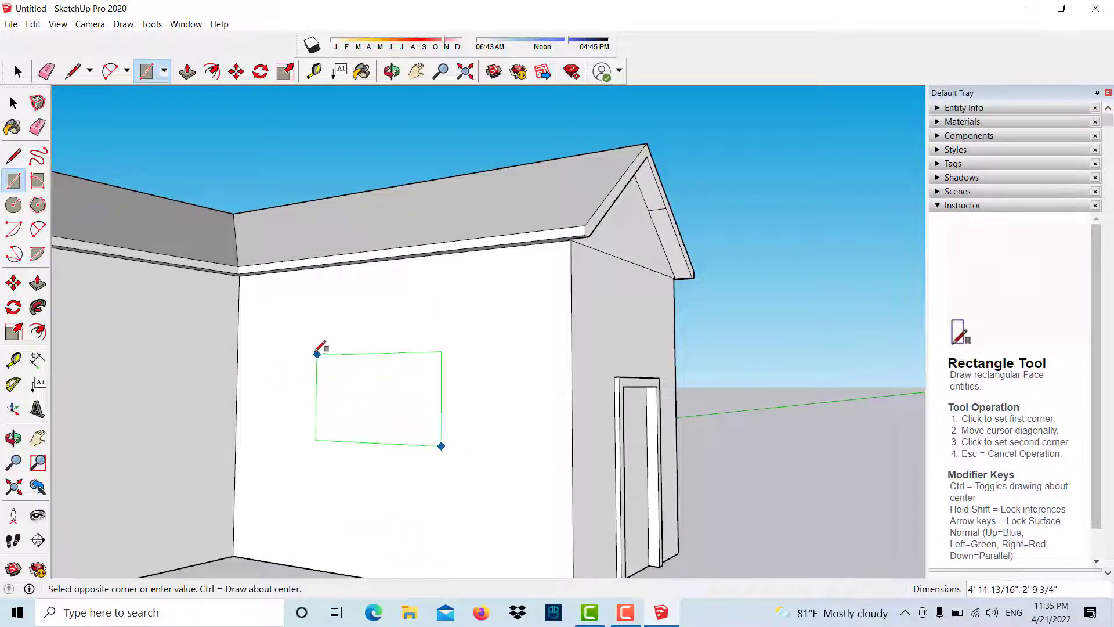
pyautogui.click(302, 343)
pyautogui.click(422, 430)
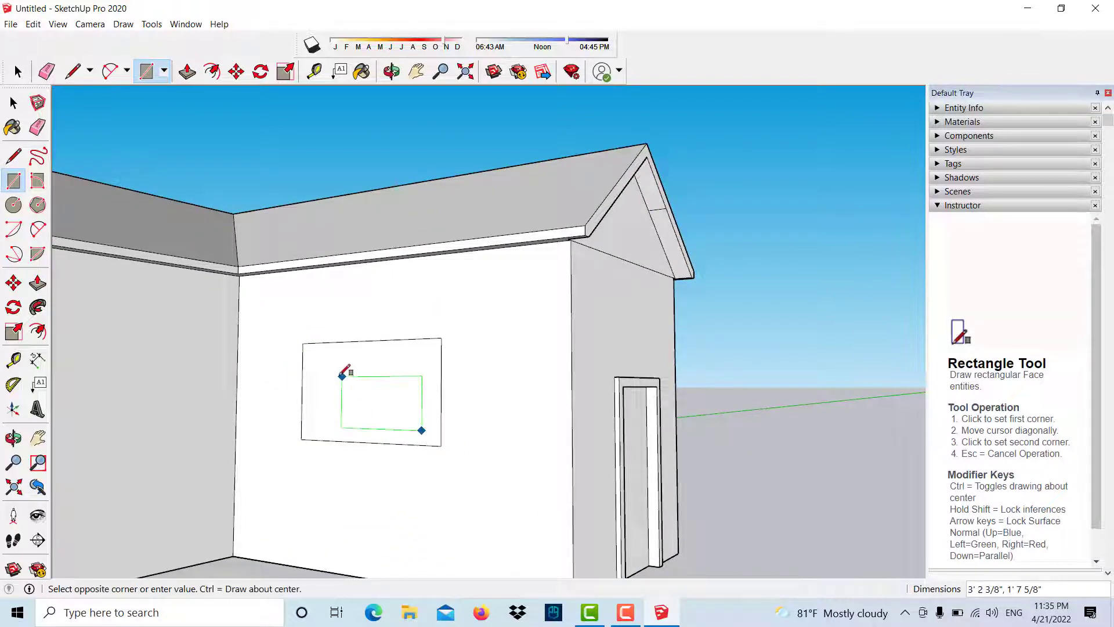
pyautogui.click(314, 358)
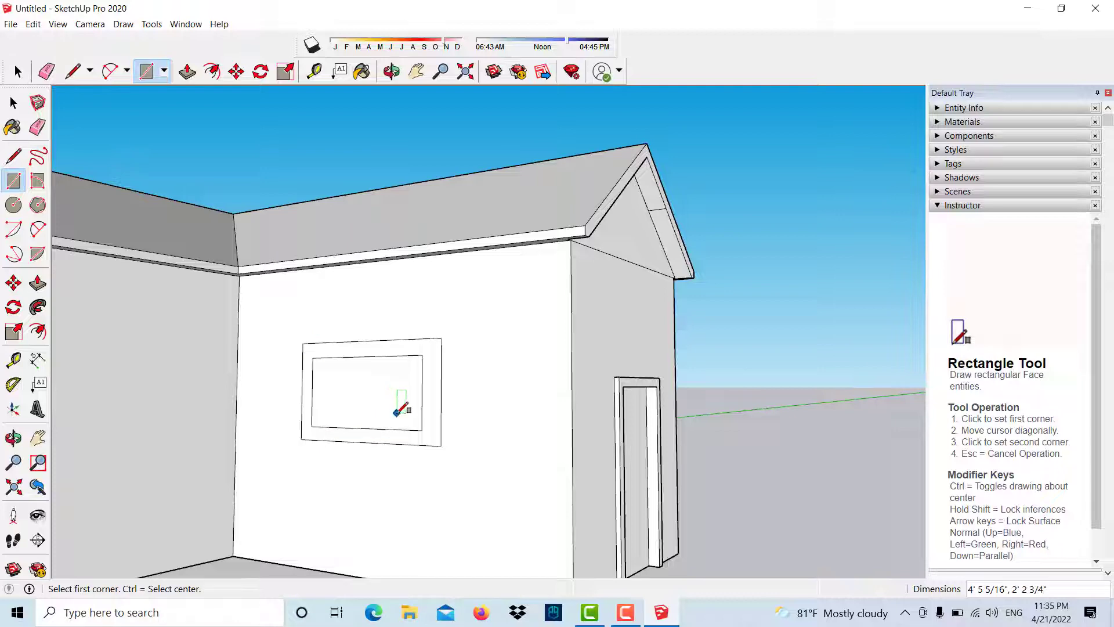
pyautogui.click(396, 414)
pyautogui.click(321, 367)
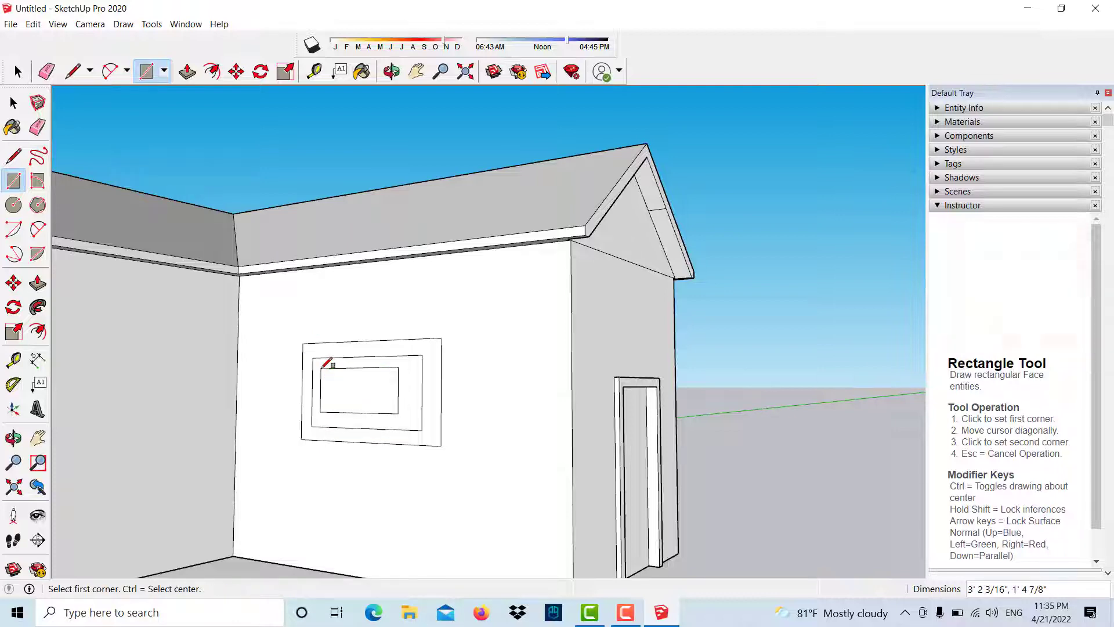
# Step: Pull the outer window frame out from the wall and recess the inner pane
pyautogui.click(37, 283)
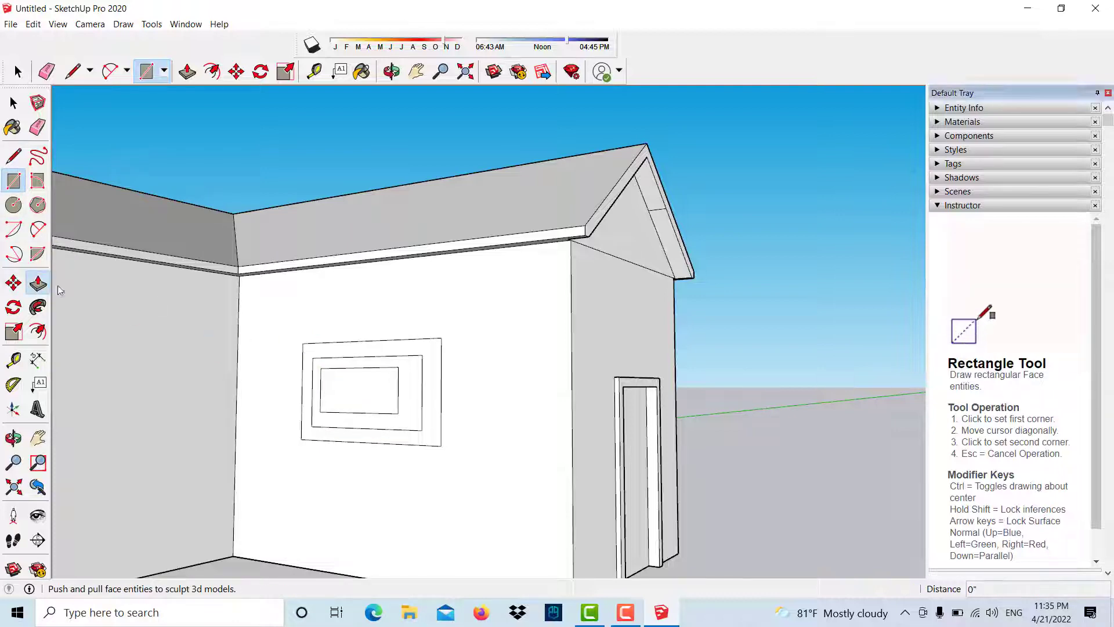
pyautogui.click(371, 348)
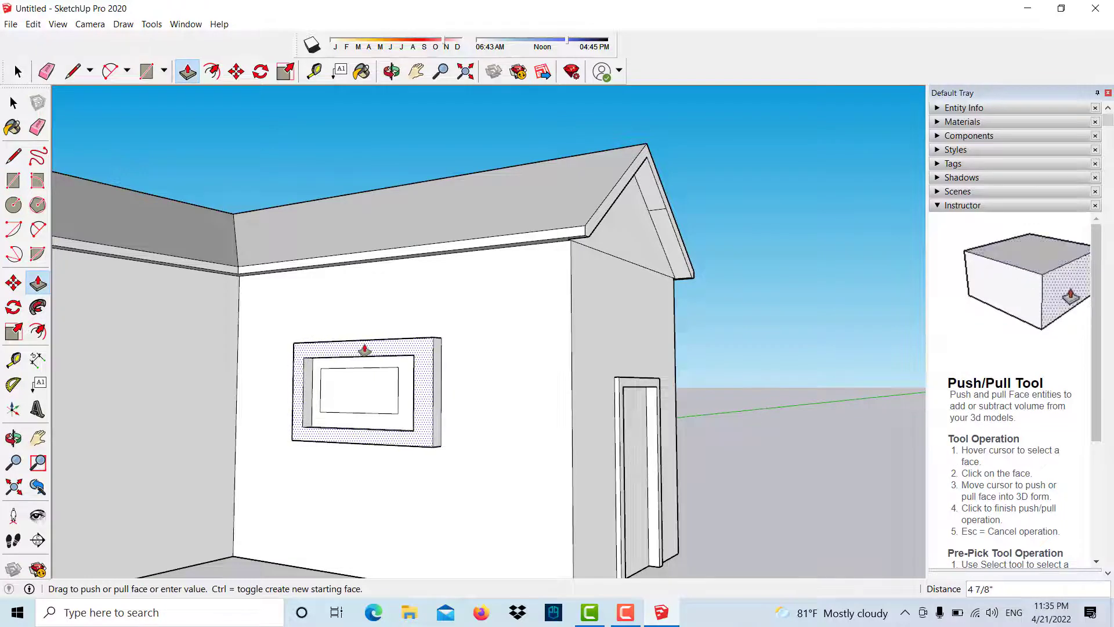
pyautogui.click(366, 351)
pyautogui.click(373, 369)
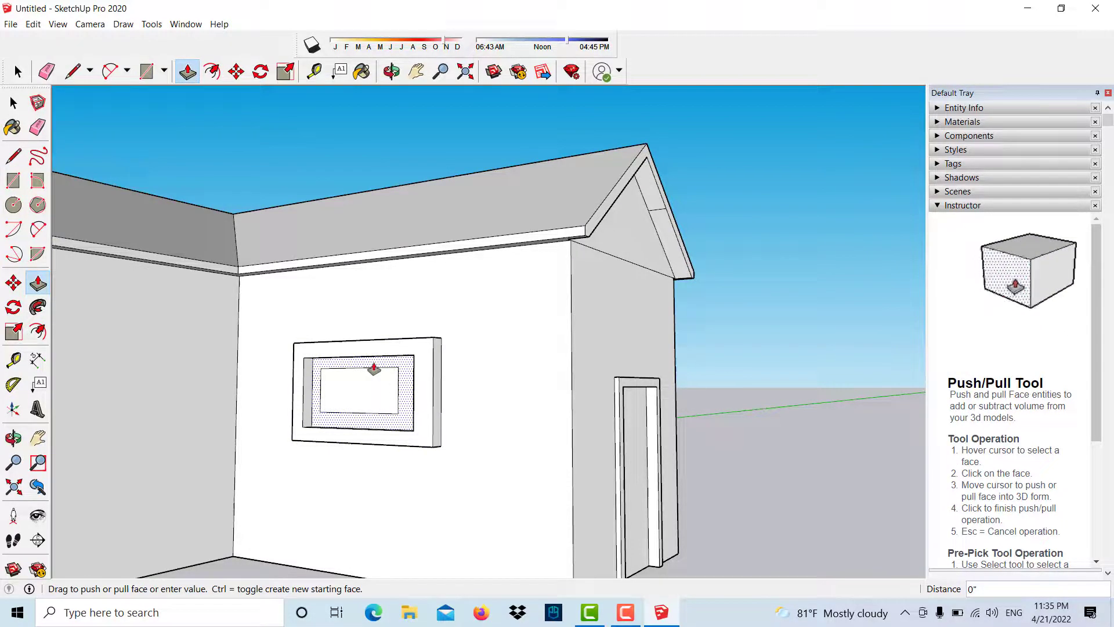
pyautogui.click(375, 371)
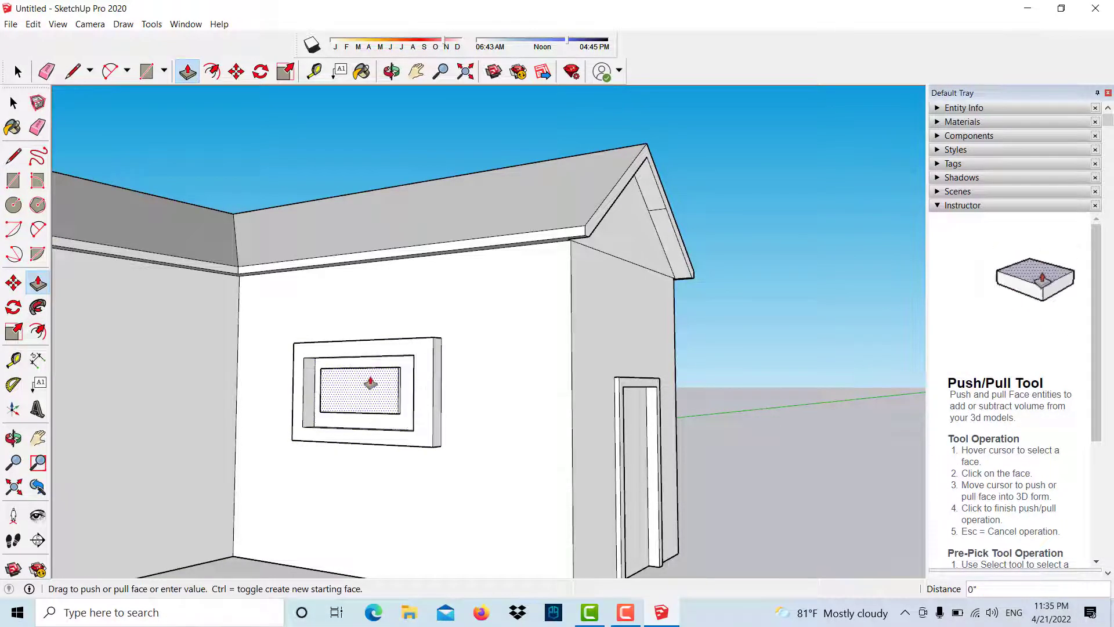
pyautogui.click(379, 383)
pyautogui.scroll(-3, 382, 394)
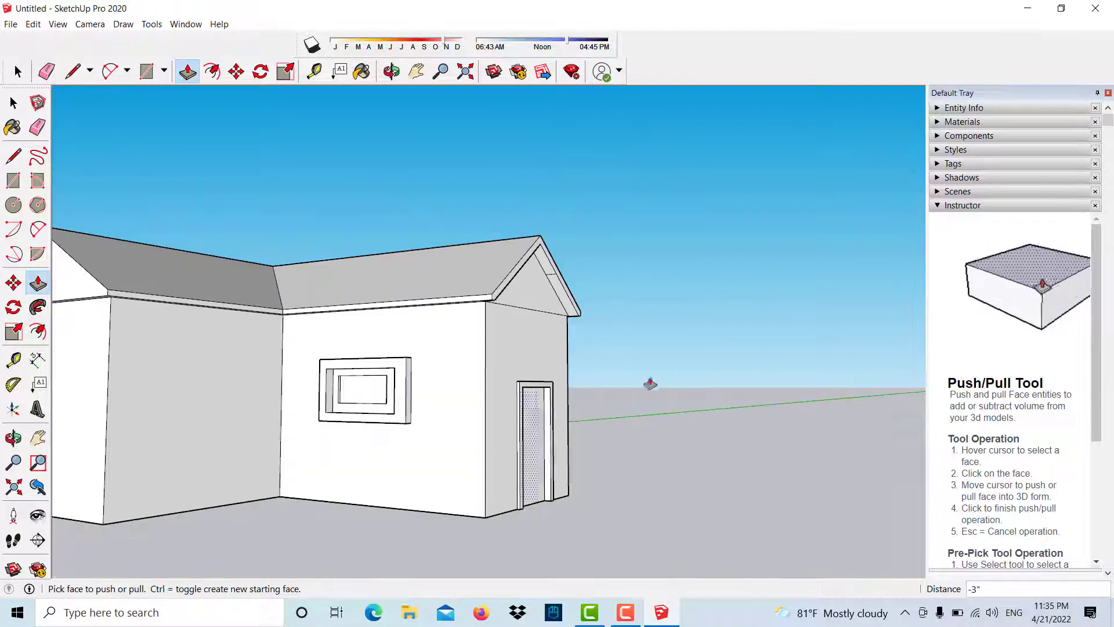
pyautogui.scroll(-3, 627, 409)
pyautogui.moveTo(590, 422)
pyautogui.mouseDown(button='middle')
pyautogui.moveTo(449, 459)
pyautogui.moveTo(392, 367)
pyautogui.mouseUp(button='middle')
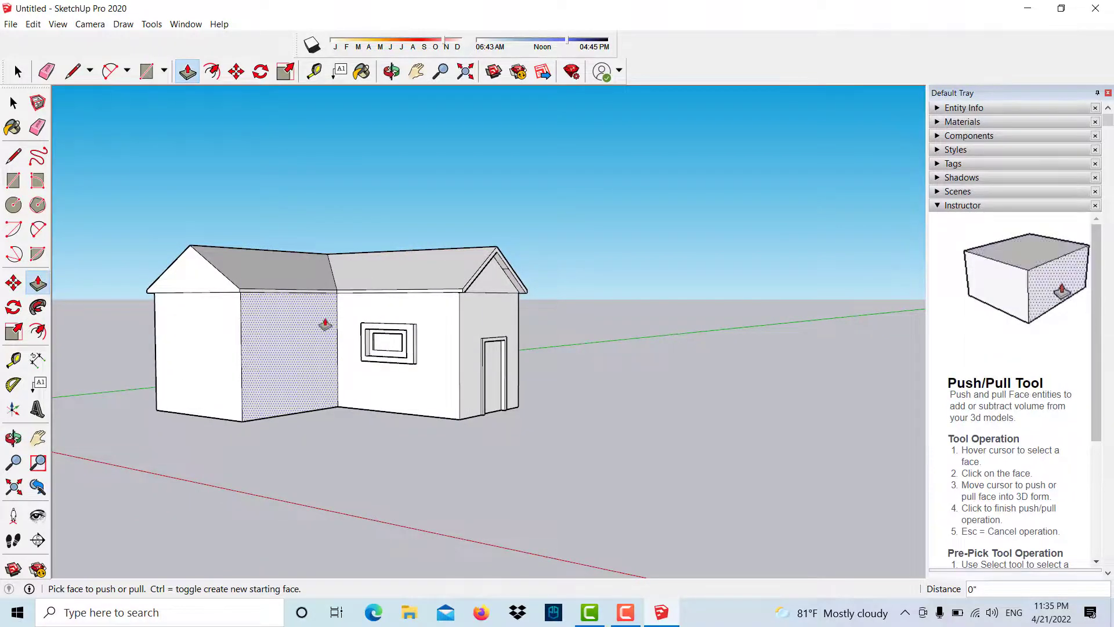
pyautogui.moveTo(356, 330); pyautogui.dragTo(476, 274, button='middle')
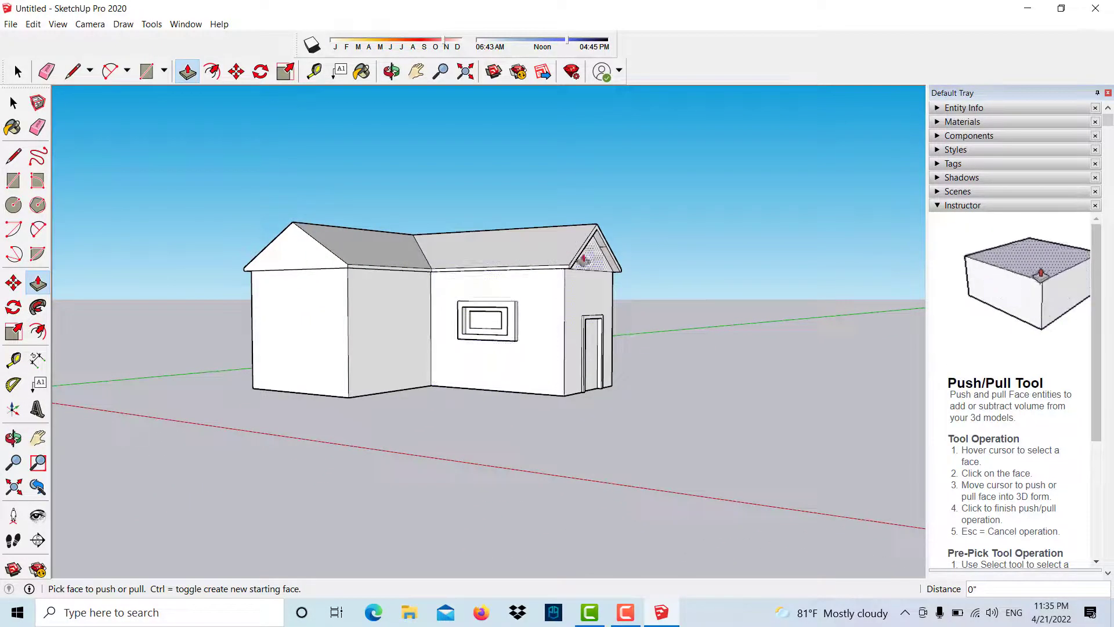
pyautogui.scroll(2, 595, 264)
pyautogui.scroll(2, 581, 285)
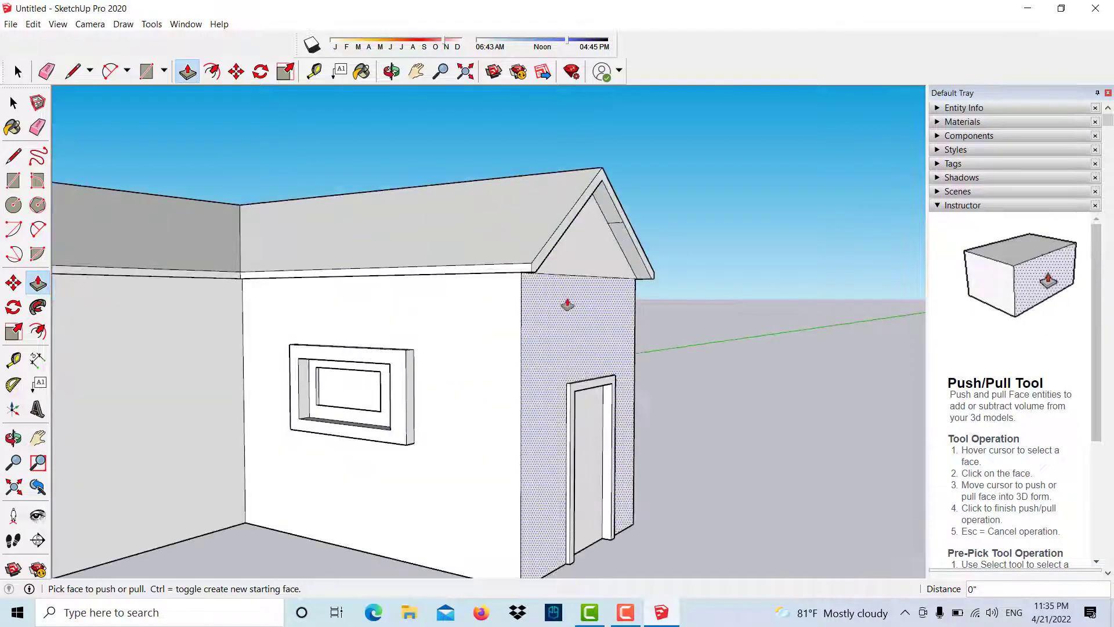
pyautogui.scroll(1, 543, 308)
pyautogui.scroll(-3, 539, 311)
pyautogui.moveTo(418, 327)
pyautogui.mouseDown(button='middle')
pyautogui.moveTo(460, 346)
pyautogui.moveTo(783, 366)
pyautogui.moveTo(592, 337)
pyautogui.moveTo(254, 368)
pyautogui.moveTo(302, 377)
pyautogui.moveTo(503, 241)
pyautogui.moveTo(331, 279)
pyautogui.moveTo(516, 262)
pyautogui.moveTo(493, 279)
pyautogui.moveTo(497, 249)
pyautogui.moveTo(529, 287)
pyautogui.mouseUp(button='middle')
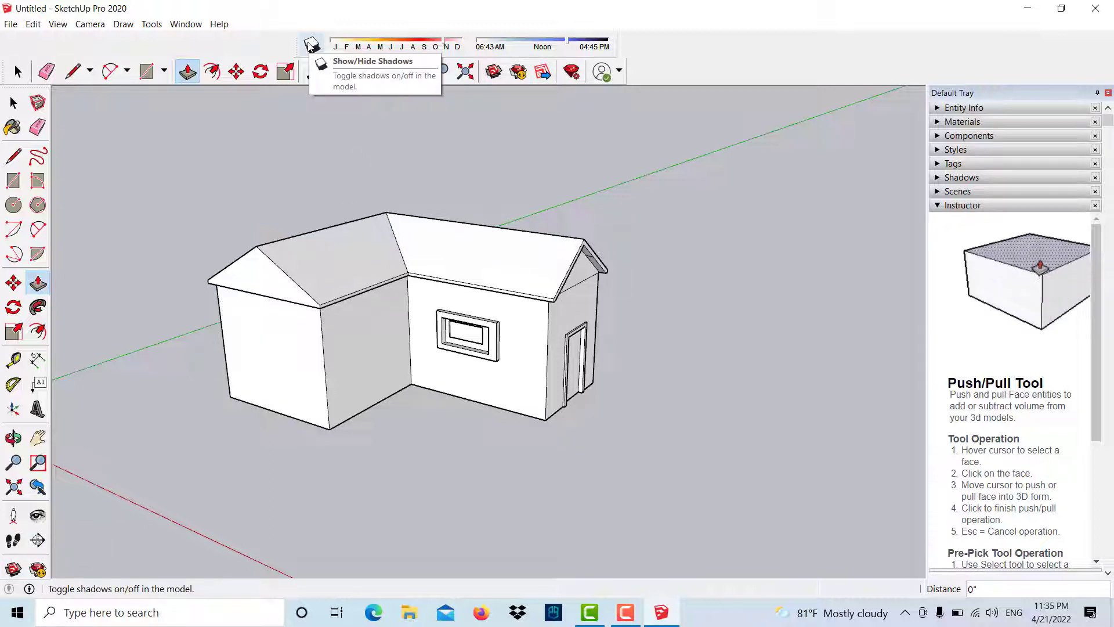
# Step: Toggle the Shadows toolbar off and back on, then turn shadows on
pyautogui.rightClick(746, 50)
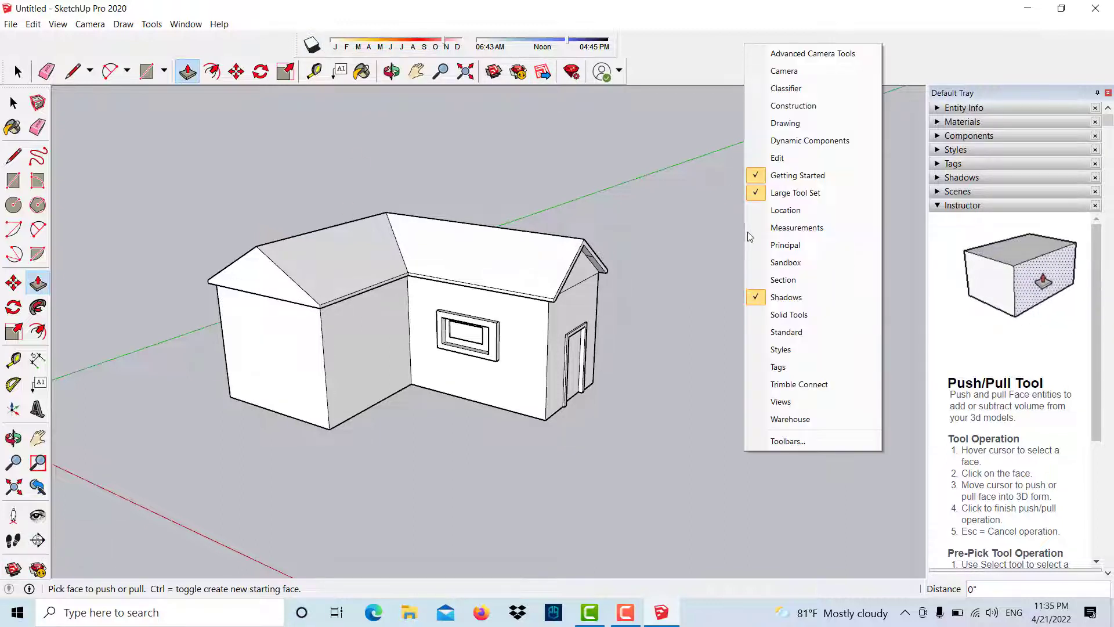
pyautogui.click(787, 298)
pyautogui.rightClick(707, 45)
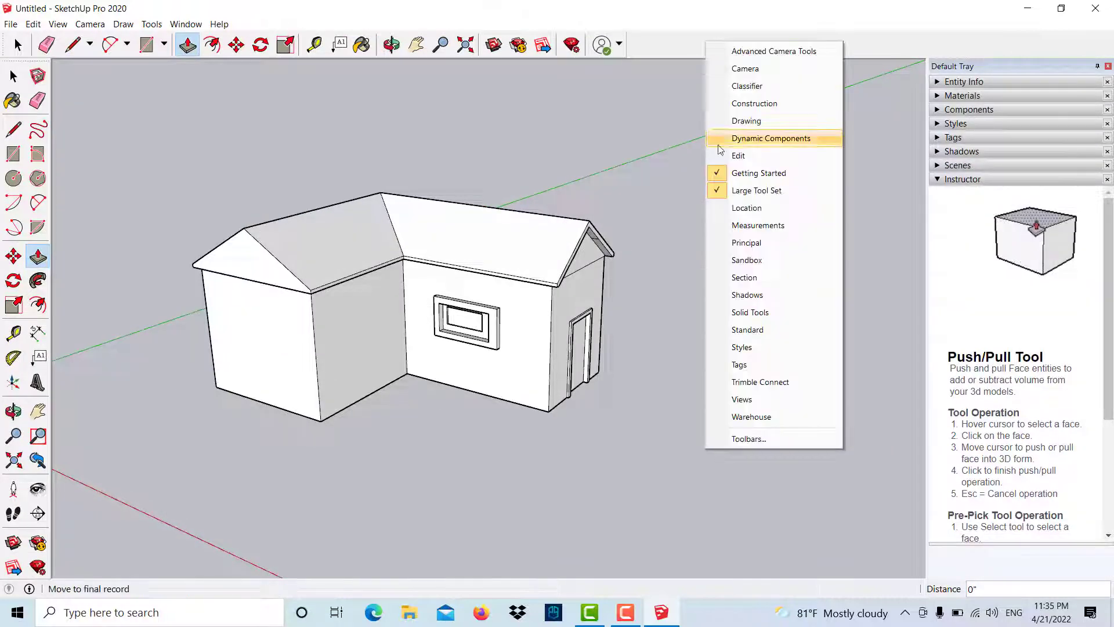
pyautogui.click(748, 295)
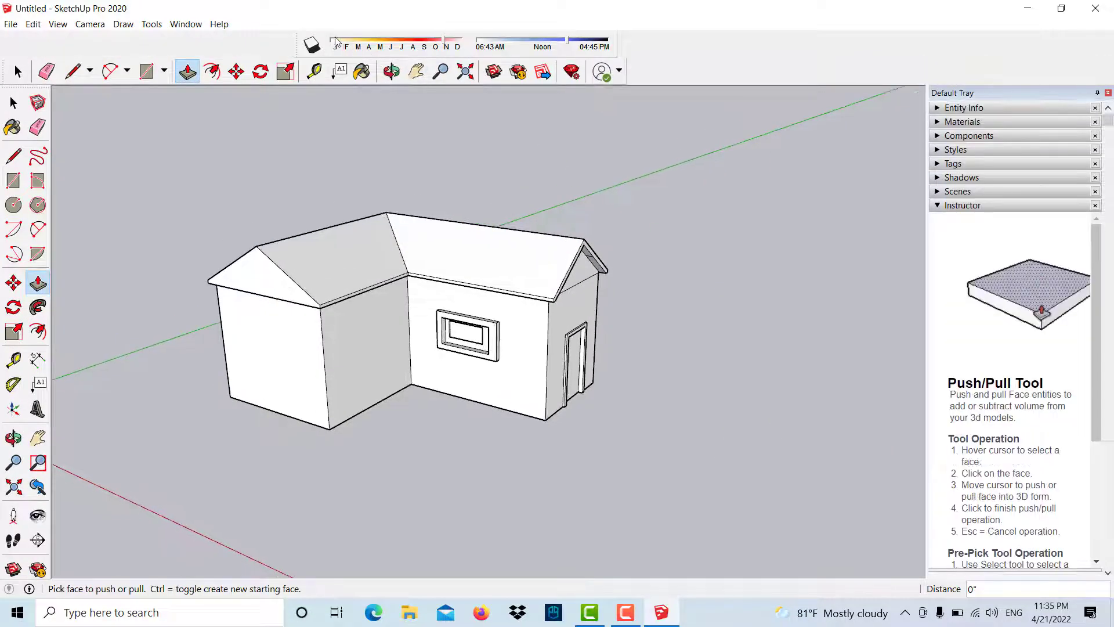
pyautogui.click(318, 45)
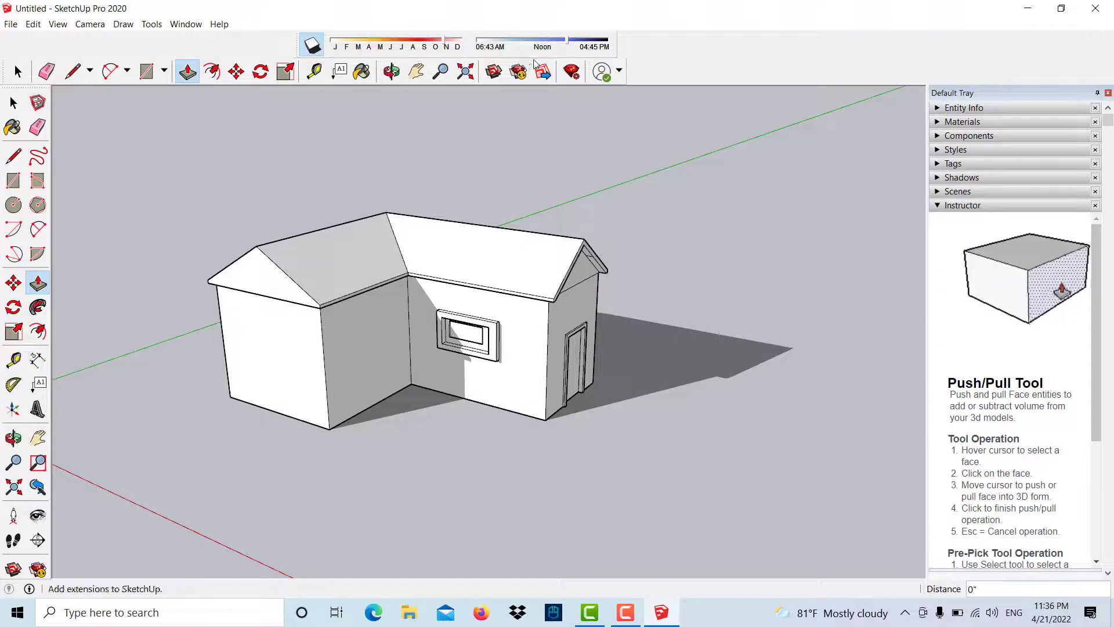
# Step: Move the shadow date to about August and adjust the time of day (daylight 06:20 AM-05:11 PM)
pyautogui.moveTo(567, 40)
pyautogui.mouseDown()
pyautogui.moveTo(552, 45)
pyautogui.moveTo(567, 42)
pyautogui.mouseUp()
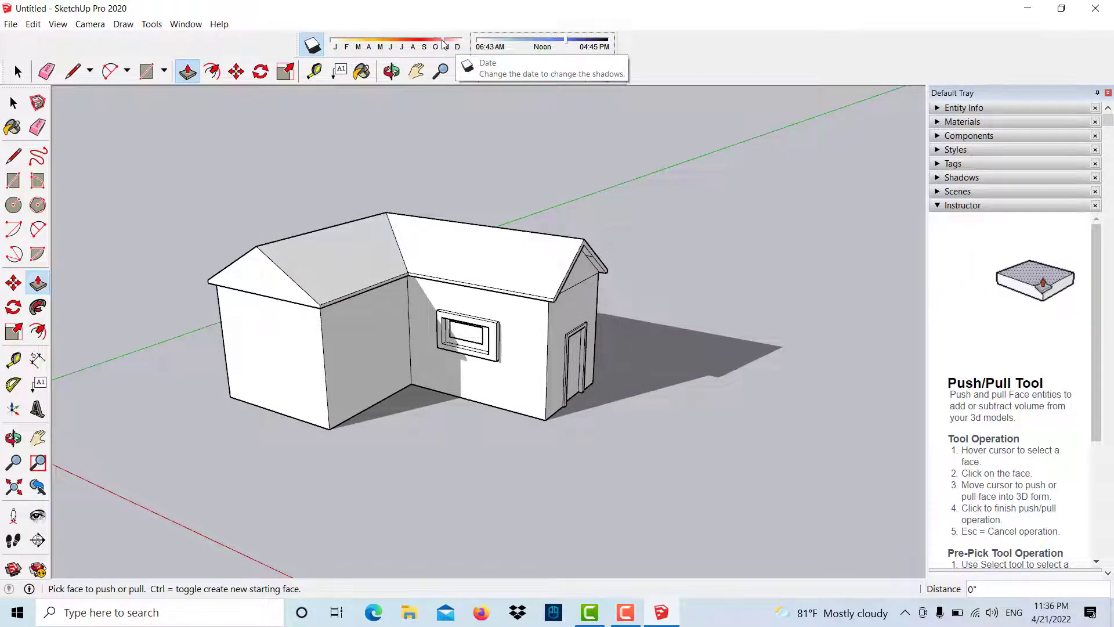
pyautogui.moveTo(444, 44)
pyautogui.mouseDown()
pyautogui.moveTo(411, 43)
pyautogui.moveTo(467, 42)
pyautogui.mouseUp()
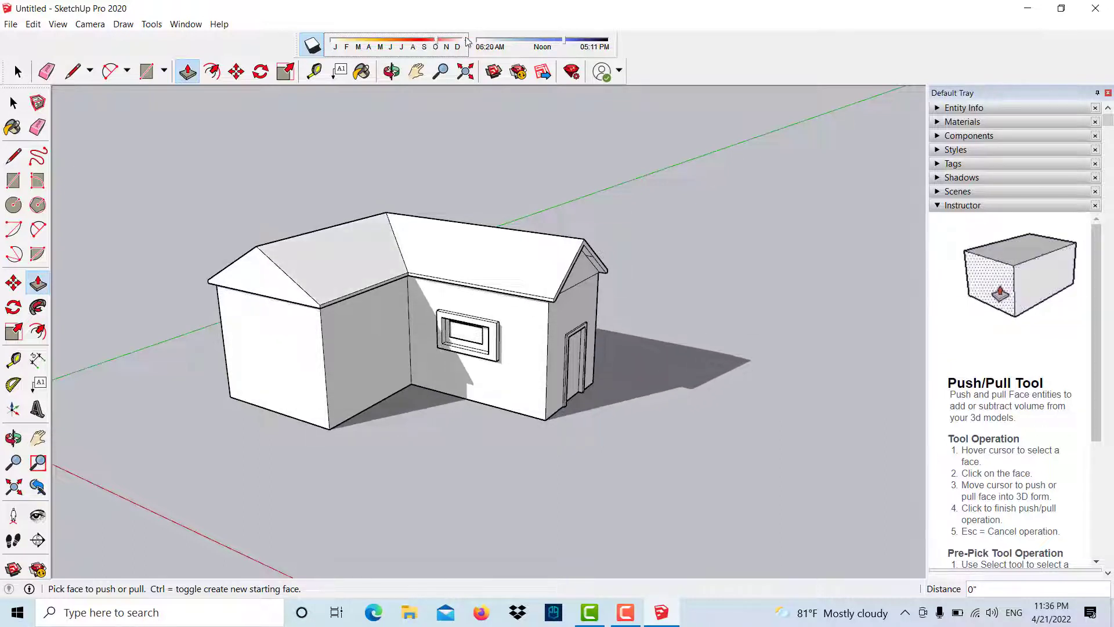
pyautogui.moveTo(569, 40); pyautogui.dragTo(567, 42)
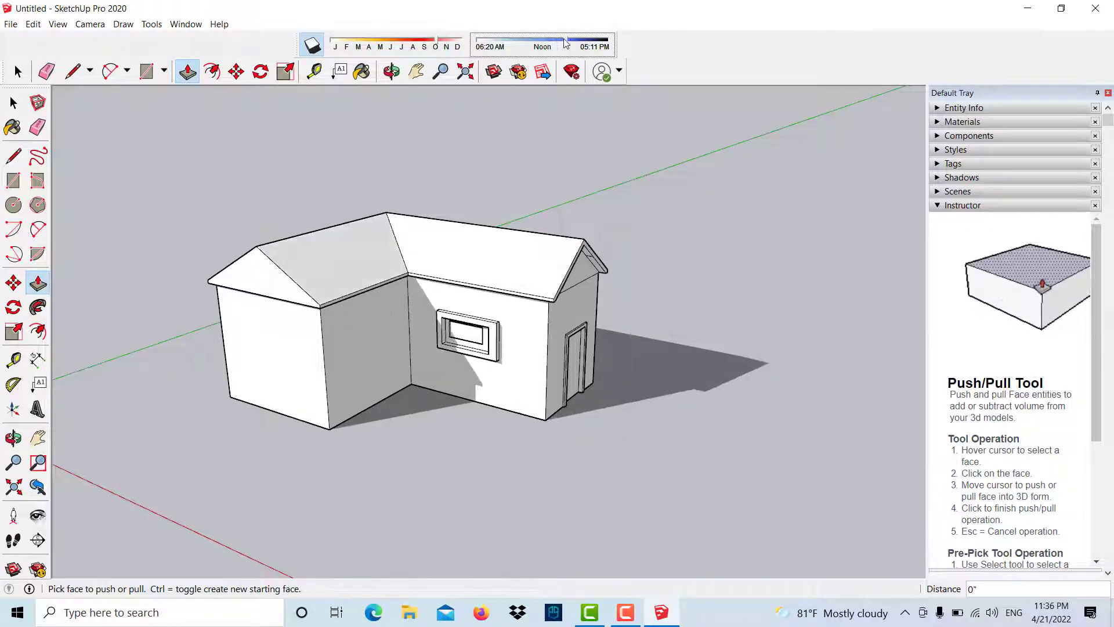
pyautogui.rightClick(648, 221)
pyautogui.moveTo(626, 205)
pyautogui.mouseDown(button='middle')
pyautogui.moveTo(562, 299)
pyautogui.moveTo(611, 235)
pyautogui.mouseUp(button='middle')
pyautogui.press('p')
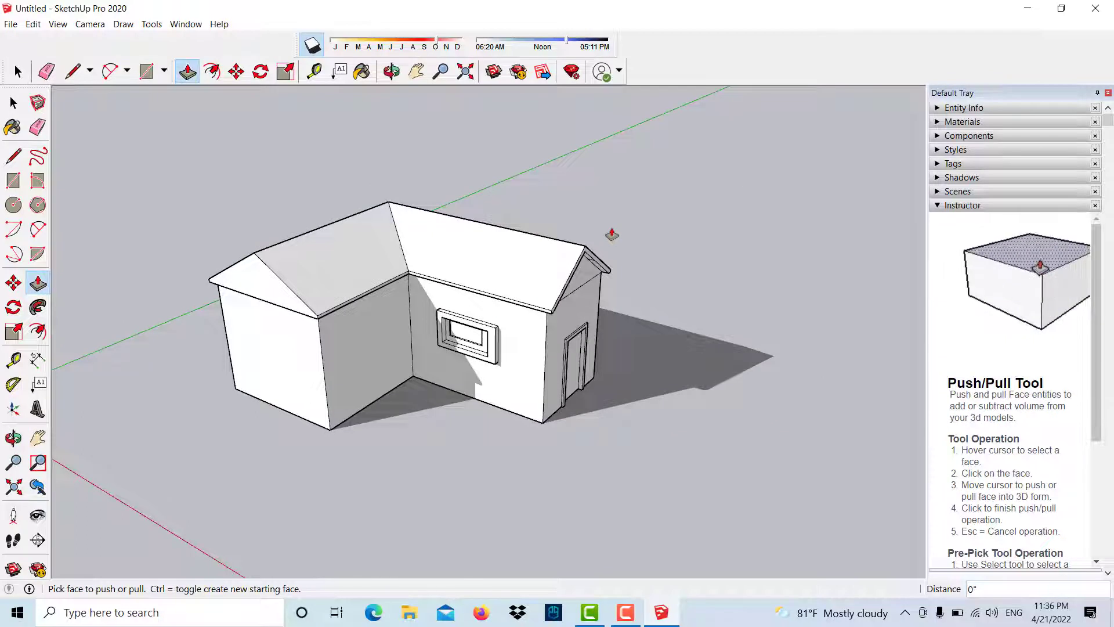